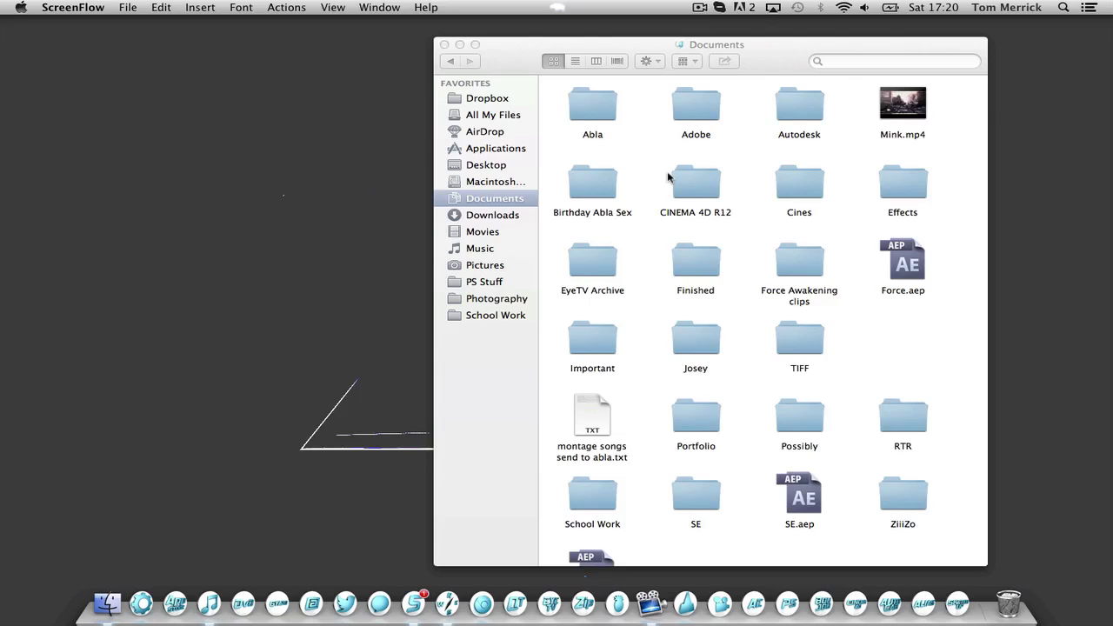
# Close the Documents Finder window to reveal the desktop artwork.
pyautogui.click(444, 44)
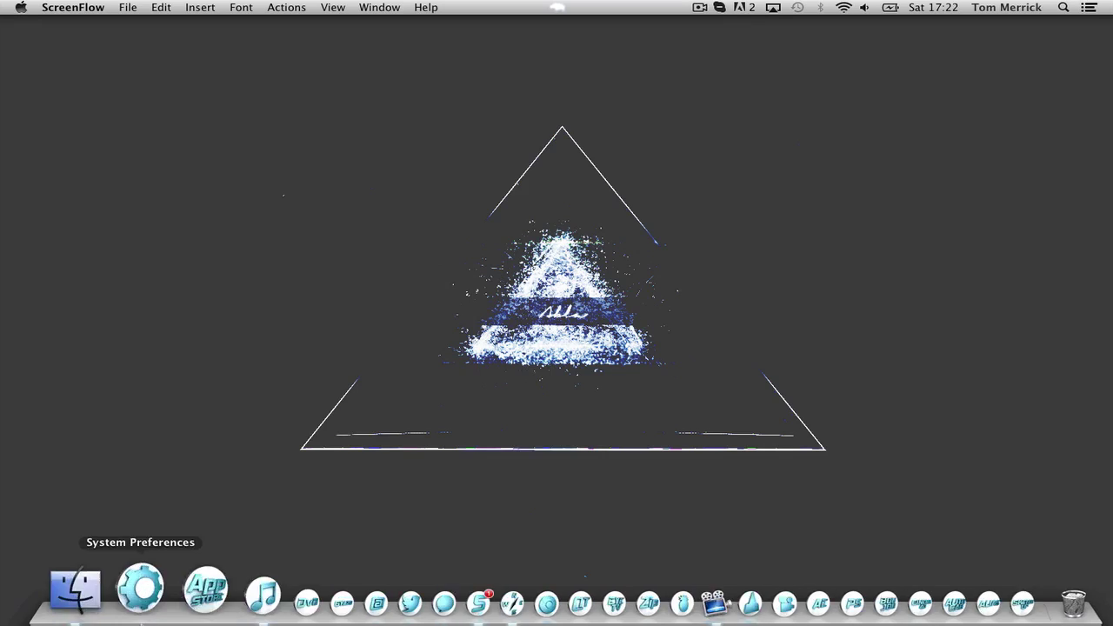
# Open Mink.mp4 from the Documents folder in a new Finder window so it plays in QuickTime.
pyautogui.click(109, 600)
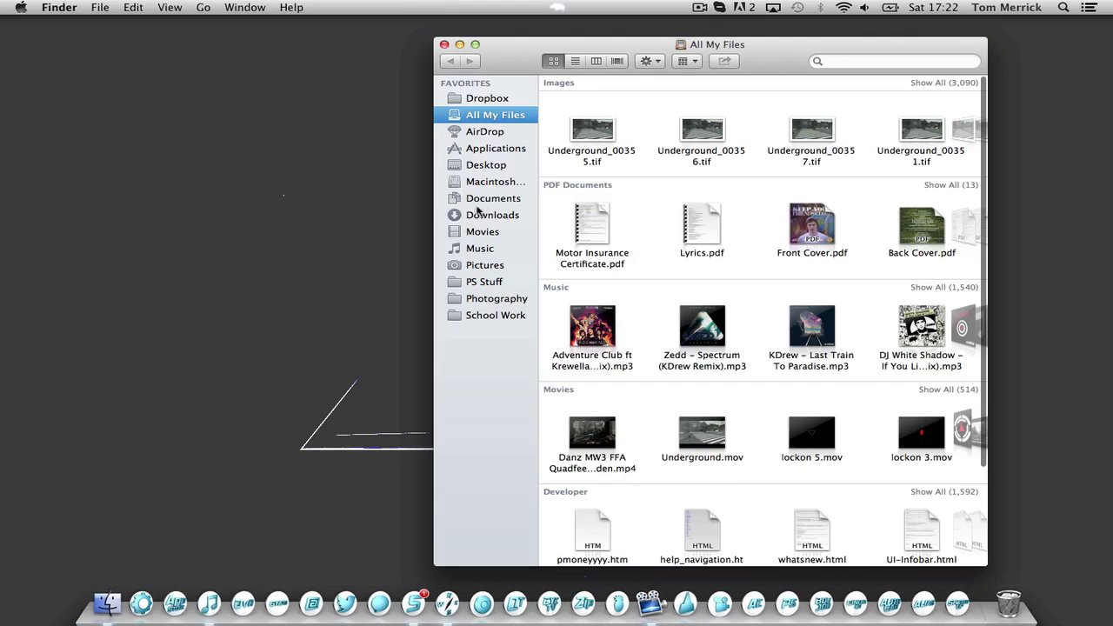
pyautogui.click(475, 199)
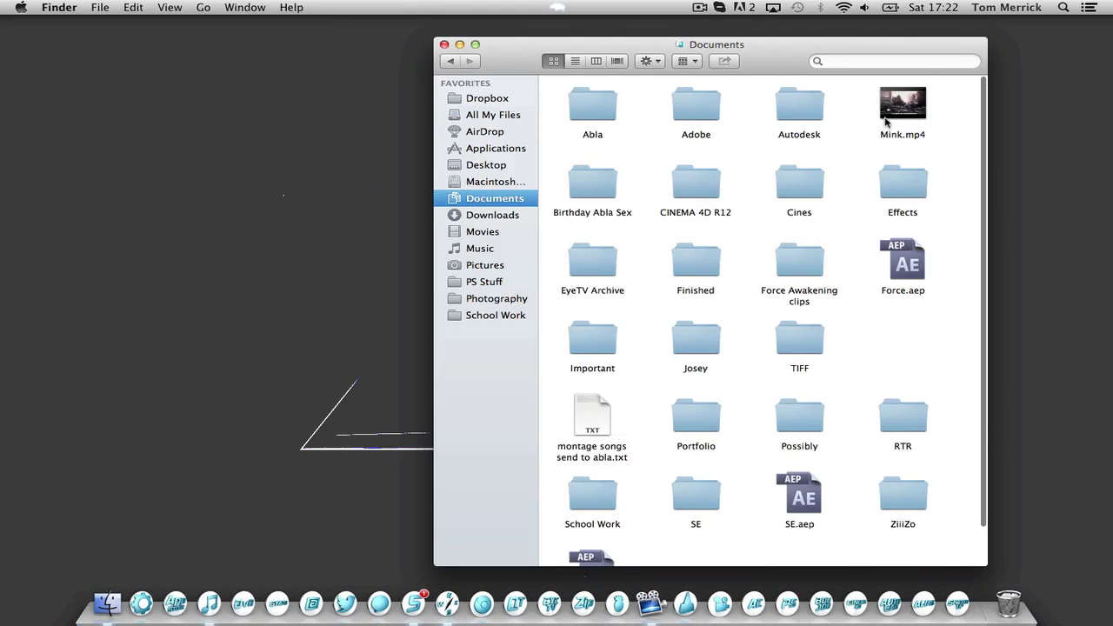
pyautogui.doubleClick(888, 118)
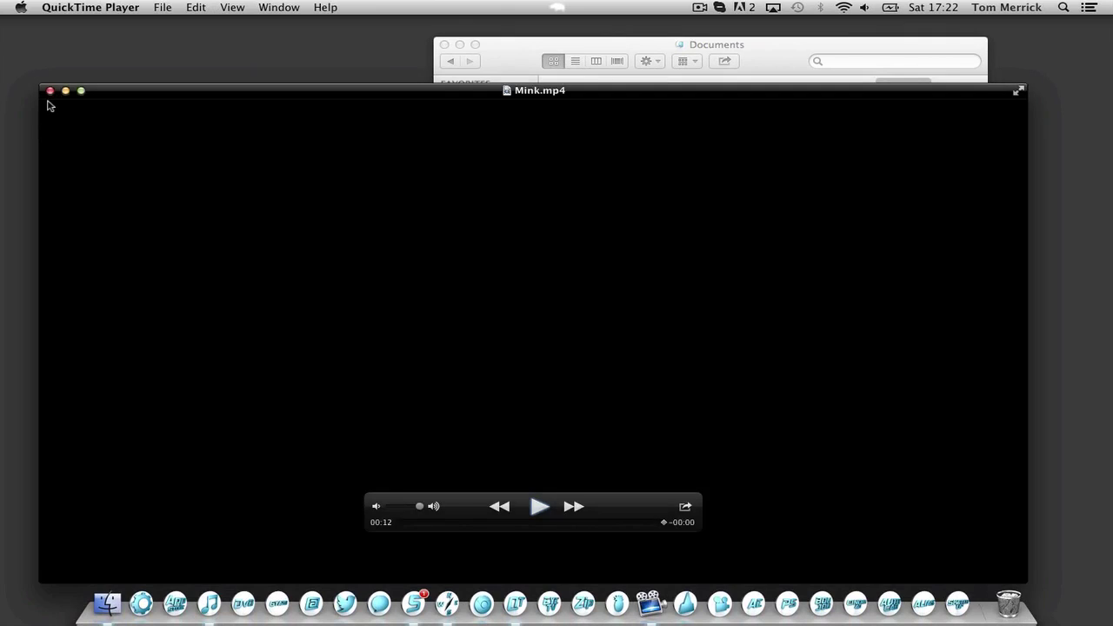
# Close the Mink.mp4 QuickTime window and the Documents Finder window.
pyautogui.click(49, 91)
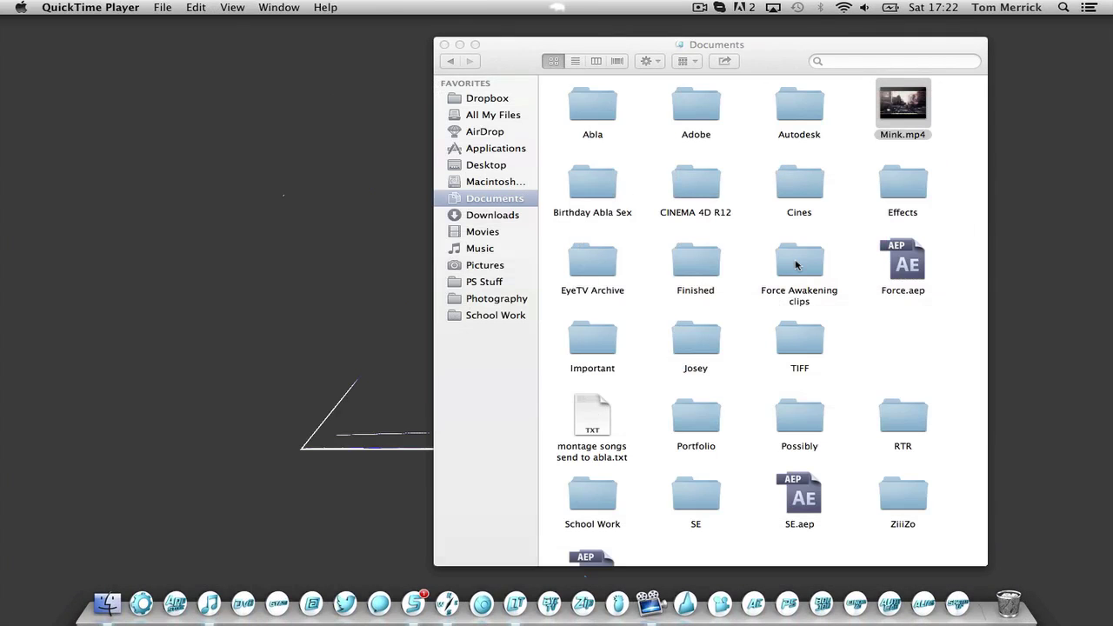
pyautogui.scroll(-3, 795, 265)
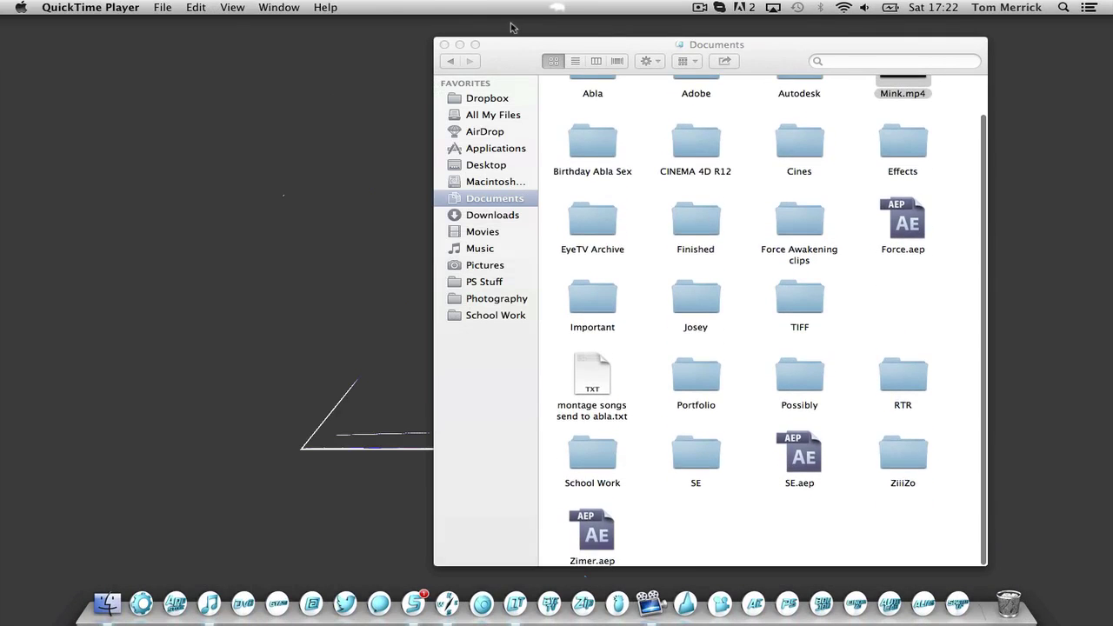
pyautogui.click(441, 44)
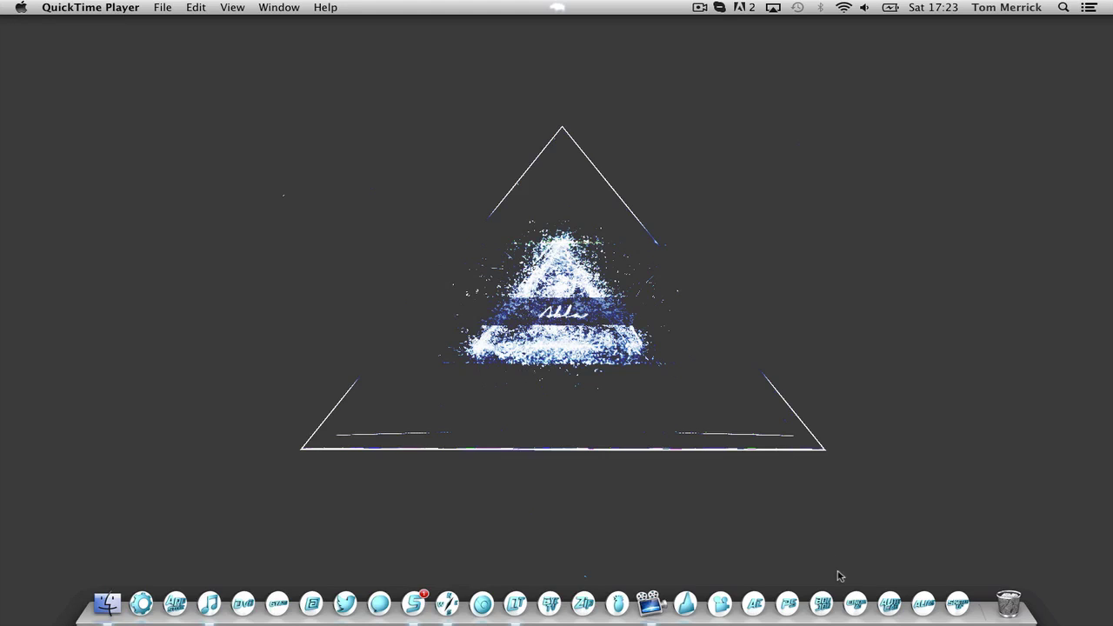
# Launch Cinema 4D, then open the Ta Da video from the uploads list and pause it.
pyautogui.click(865, 584)
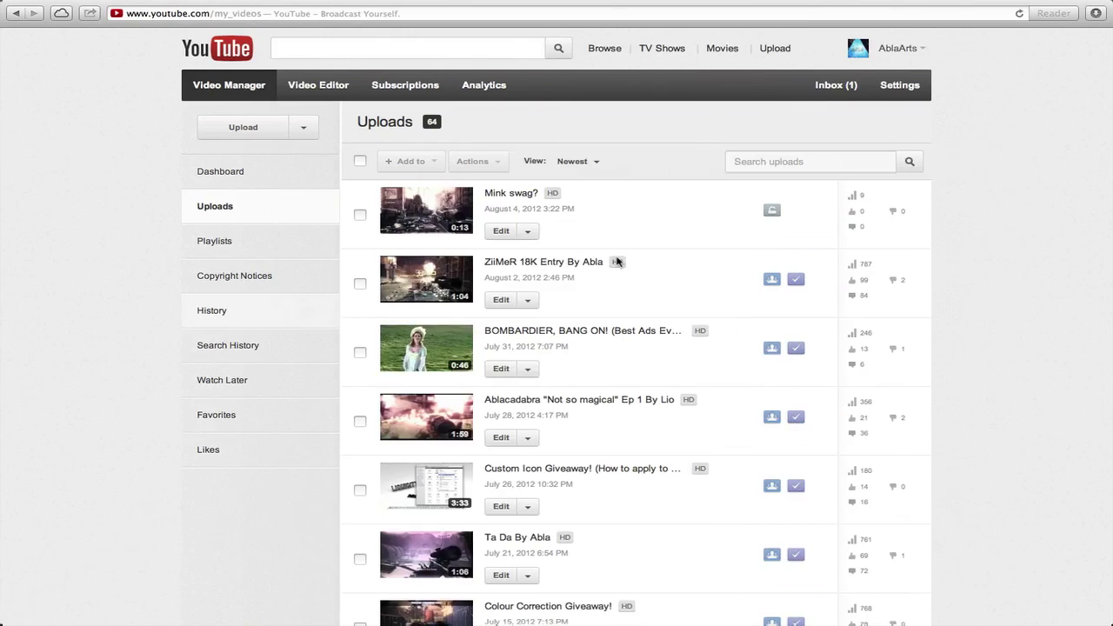
pyautogui.scroll(-5, 626, 315)
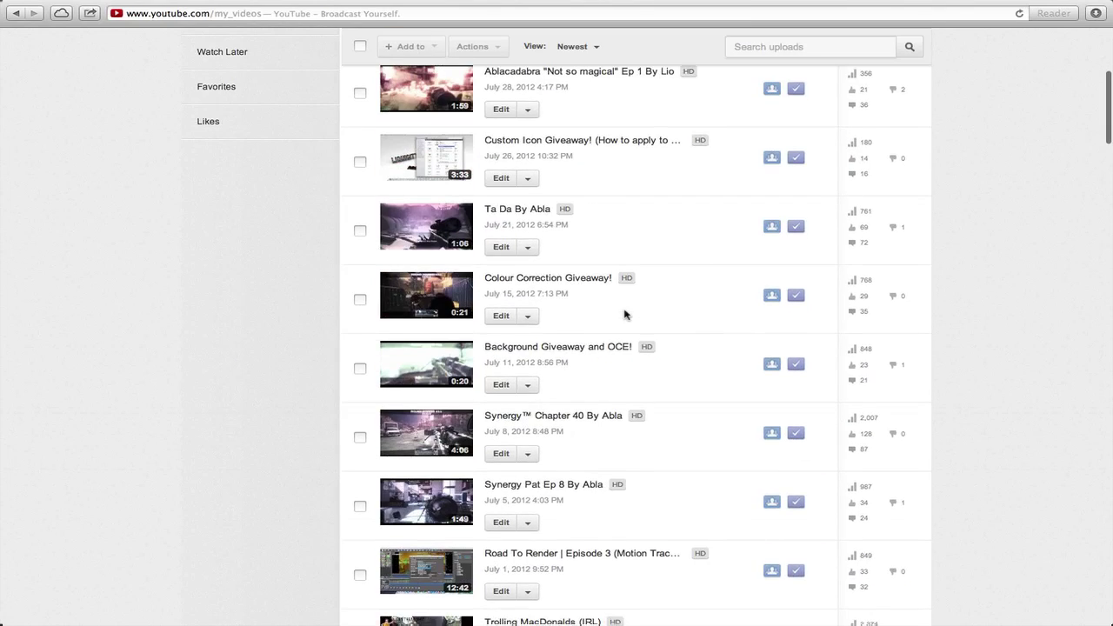
pyautogui.click(531, 215)
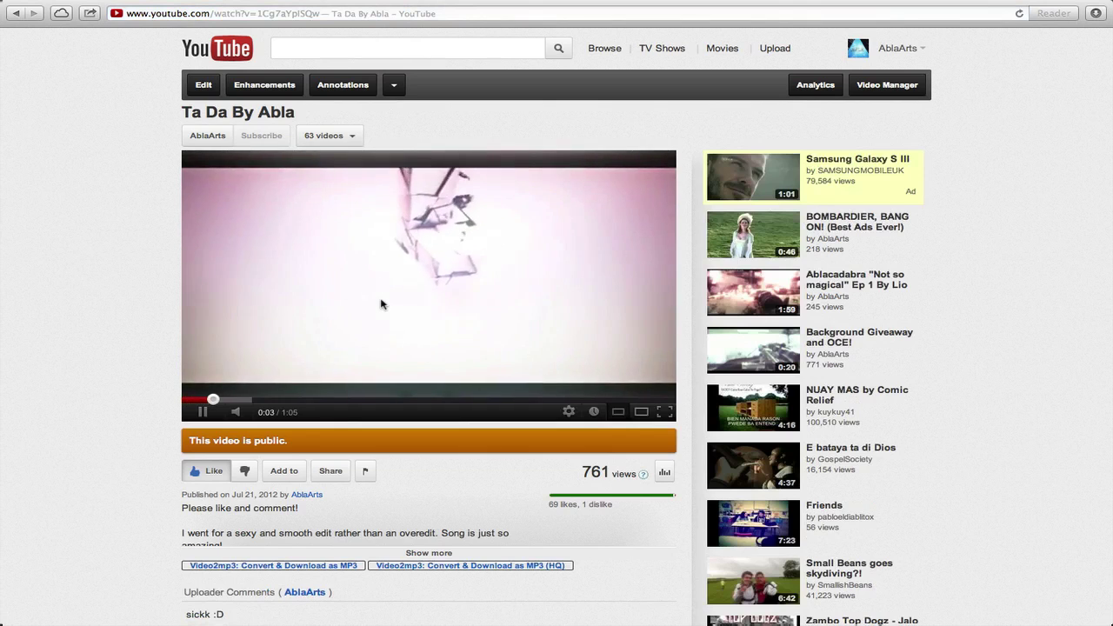
pyautogui.click(452, 297)
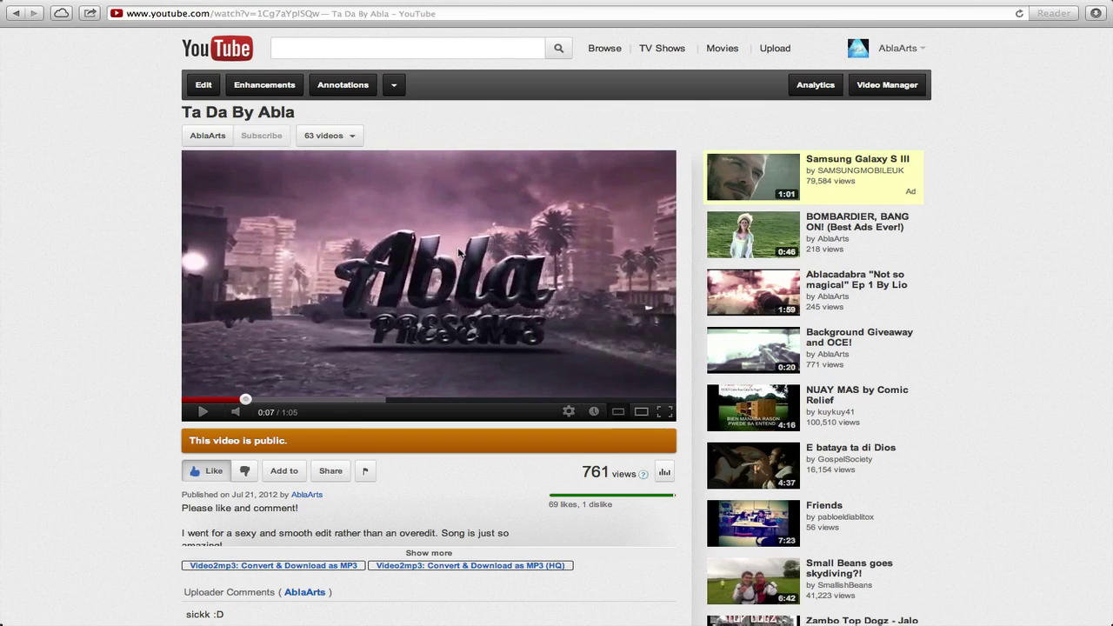
# Seek the Ta Da video to 0:17 and back to 0:10, pausing at 0:18 and 0:16.
pyautogui.click(316, 401)
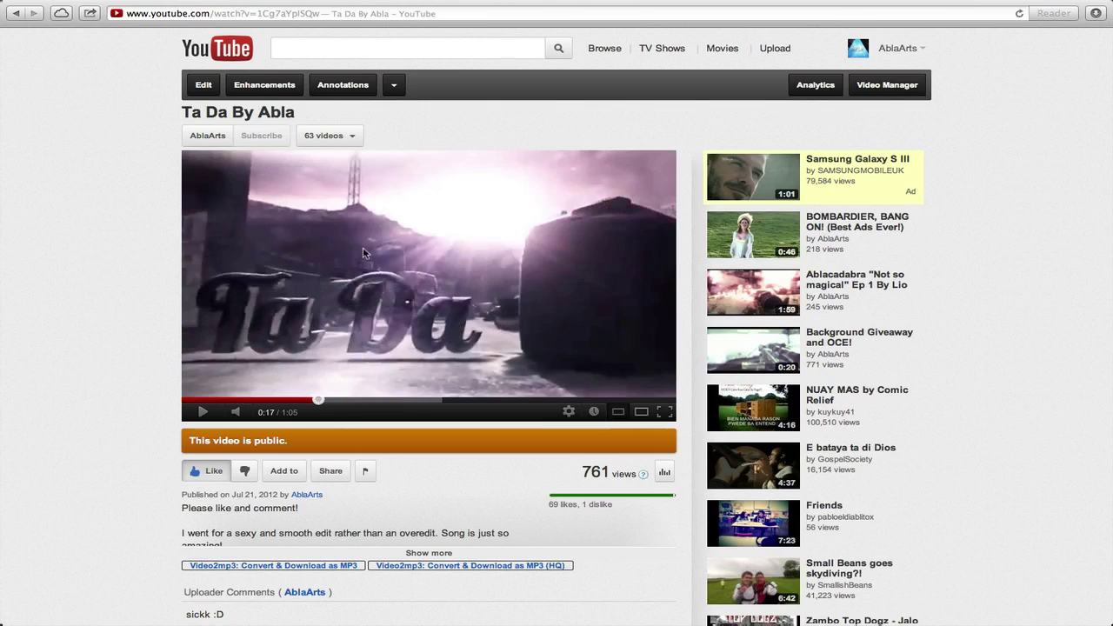
pyautogui.click(363, 252)
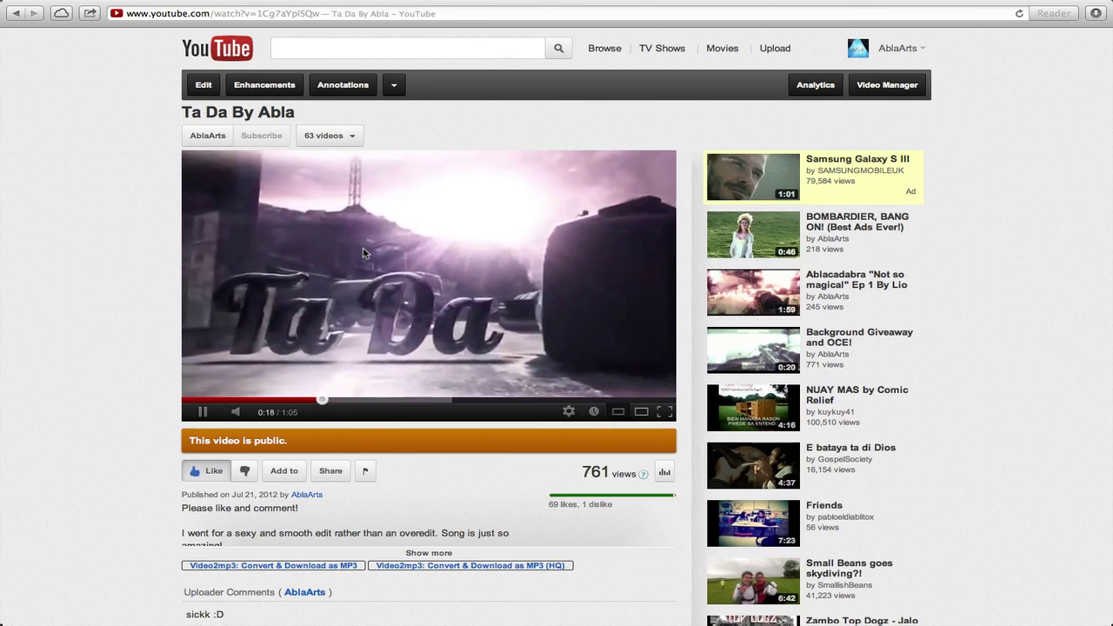
pyautogui.click(364, 252)
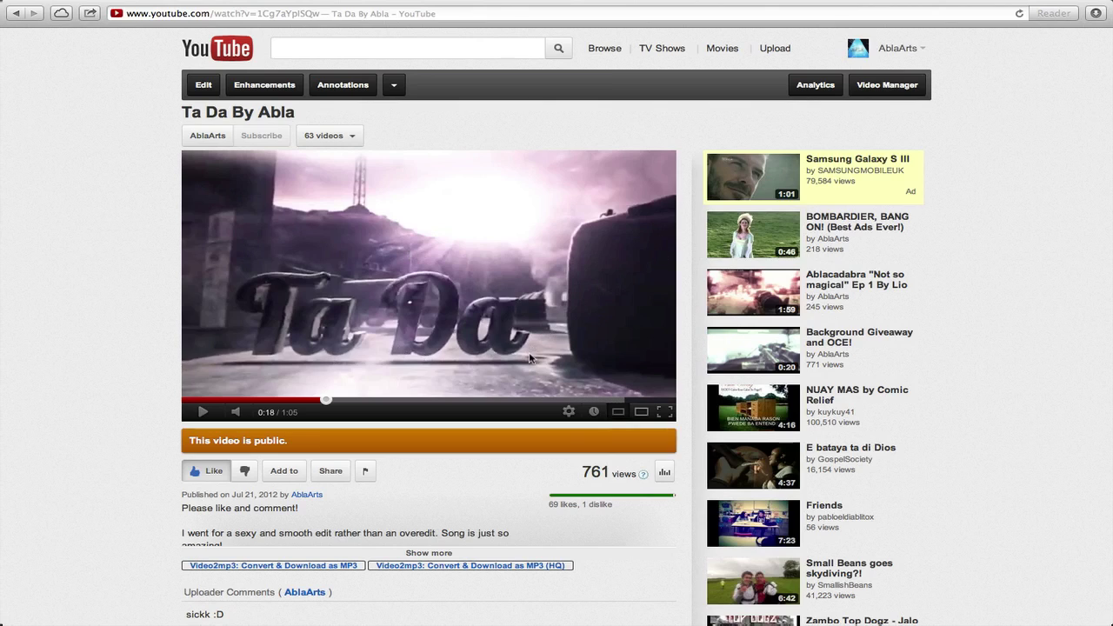
pyautogui.click(268, 399)
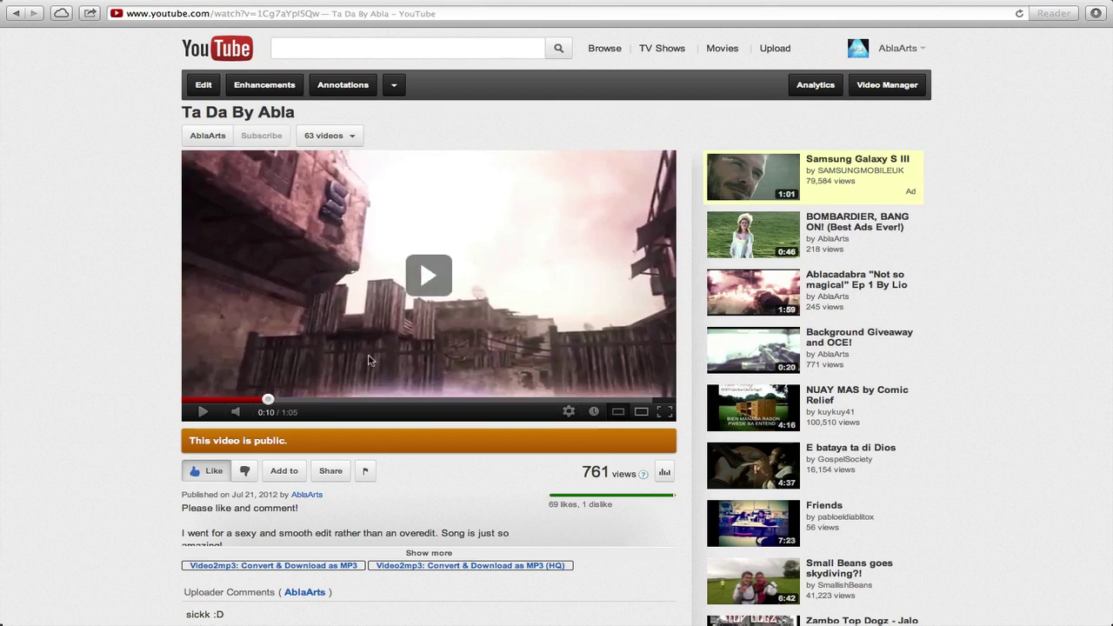
pyautogui.click(369, 360)
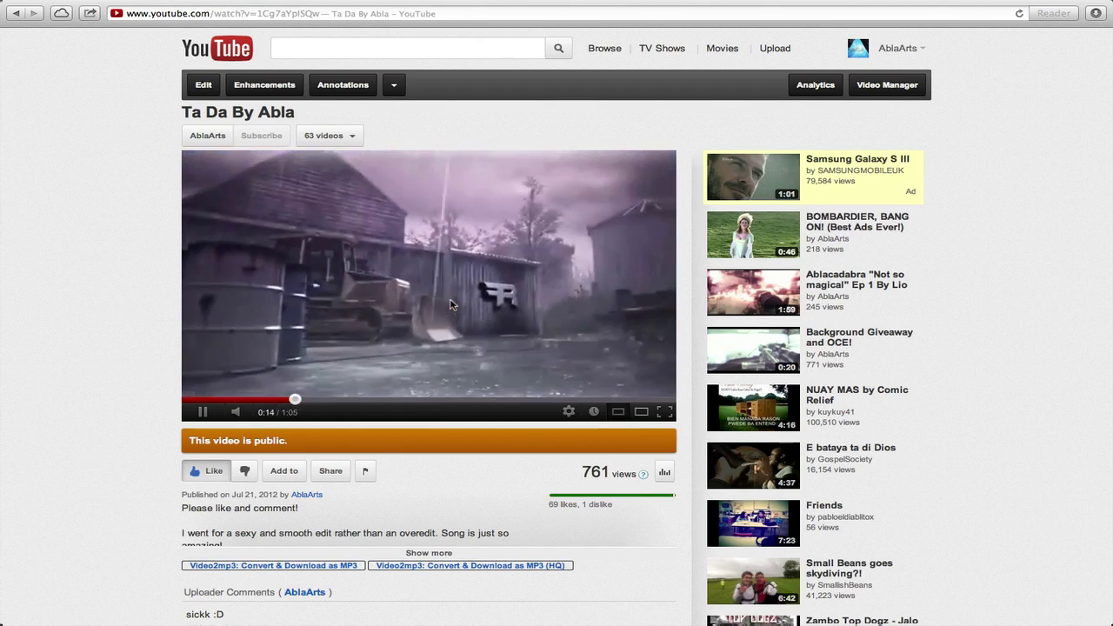
pyautogui.click(450, 303)
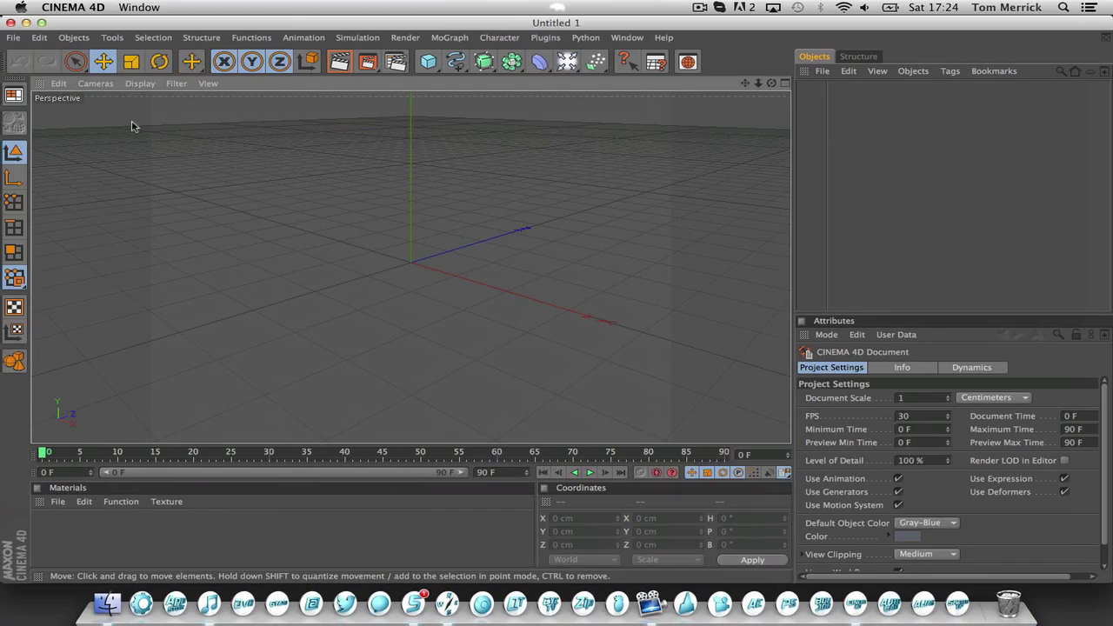
# Browse Documents > Finished > Motion Track Giveaway > MW3 and preview Underground.mov.
pyautogui.press('super+o')
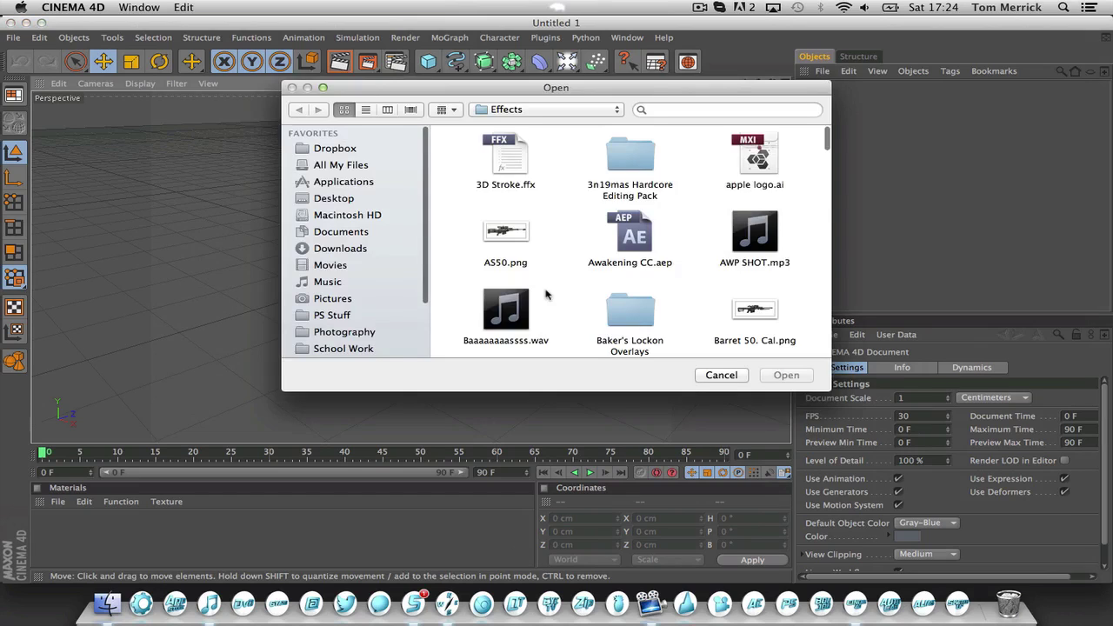
pyautogui.click(359, 228)
pyautogui.scroll(-5, 678, 248)
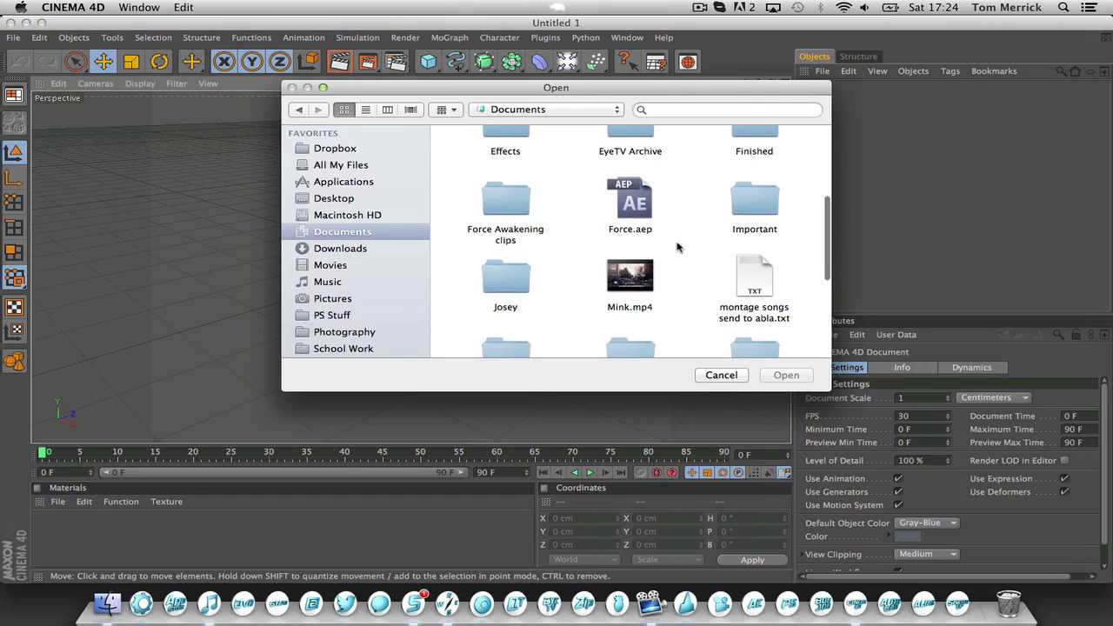
pyautogui.scroll(1, 677, 248)
pyautogui.doubleClick(754, 164)
pyautogui.scroll(-10, 610, 225)
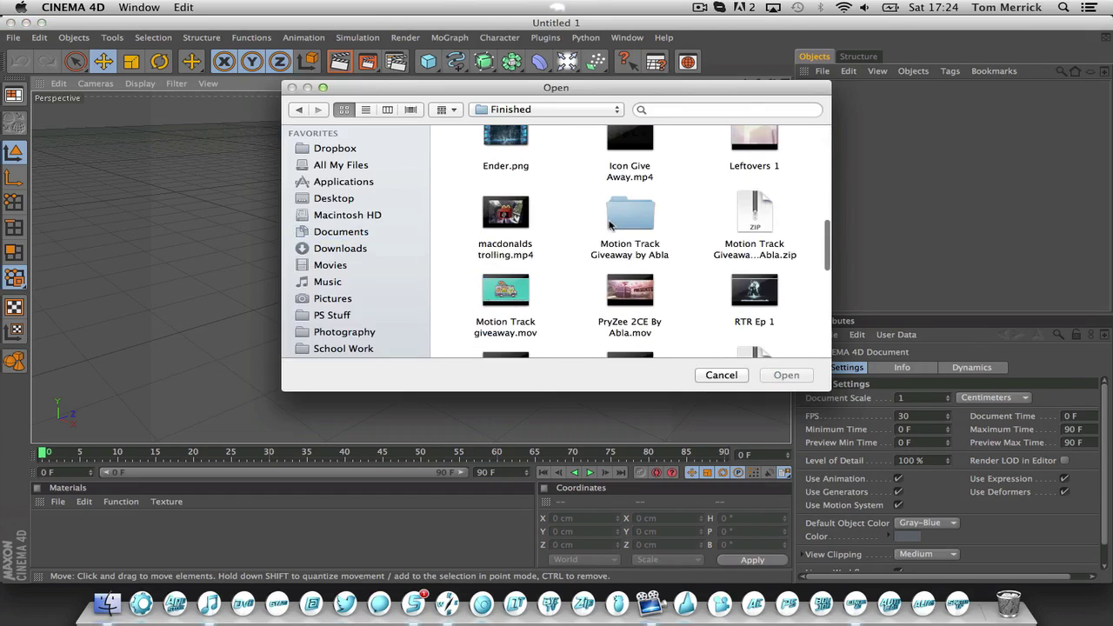
pyautogui.doubleClick(622, 201)
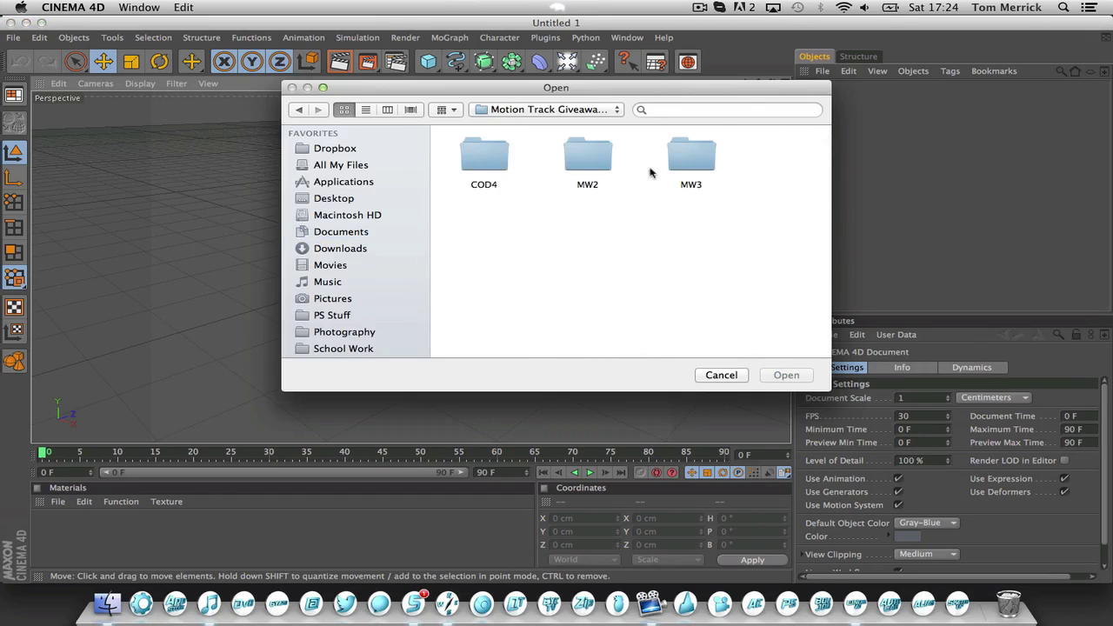
pyautogui.doubleClick(686, 162)
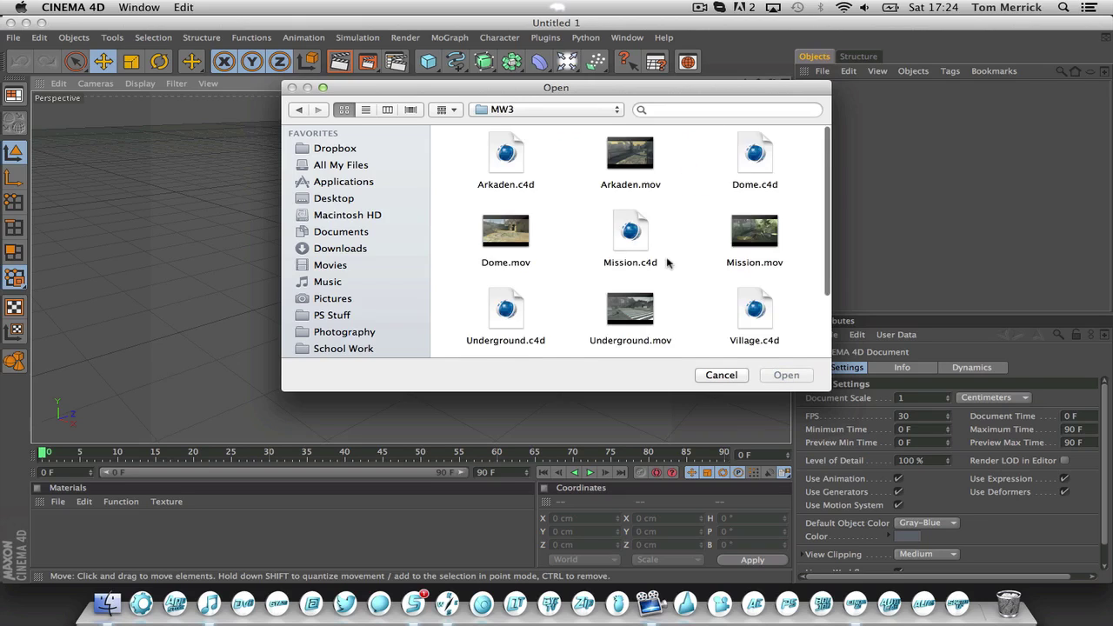
pyautogui.scroll(-2, 668, 262)
pyautogui.scroll(2, 668, 263)
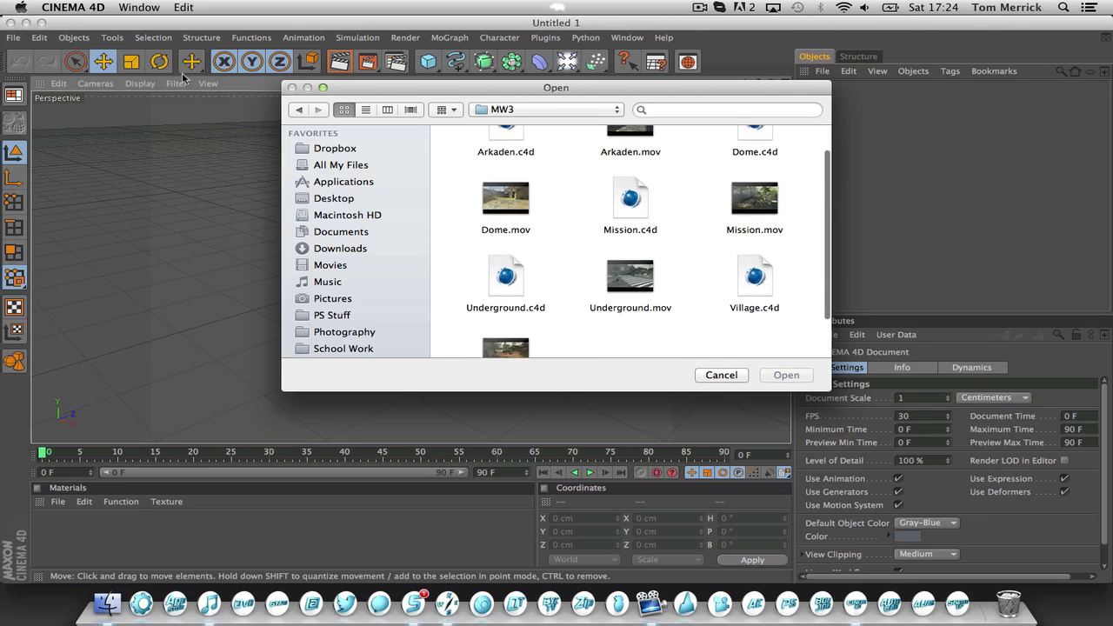
pyautogui.click(300, 110)
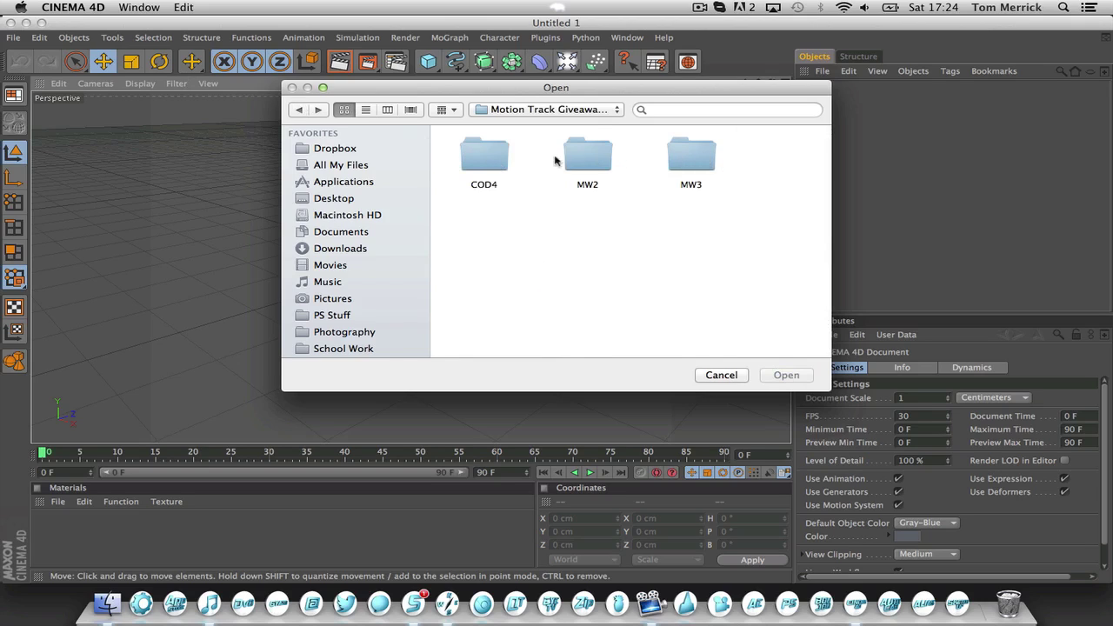
pyautogui.doubleClick(691, 155)
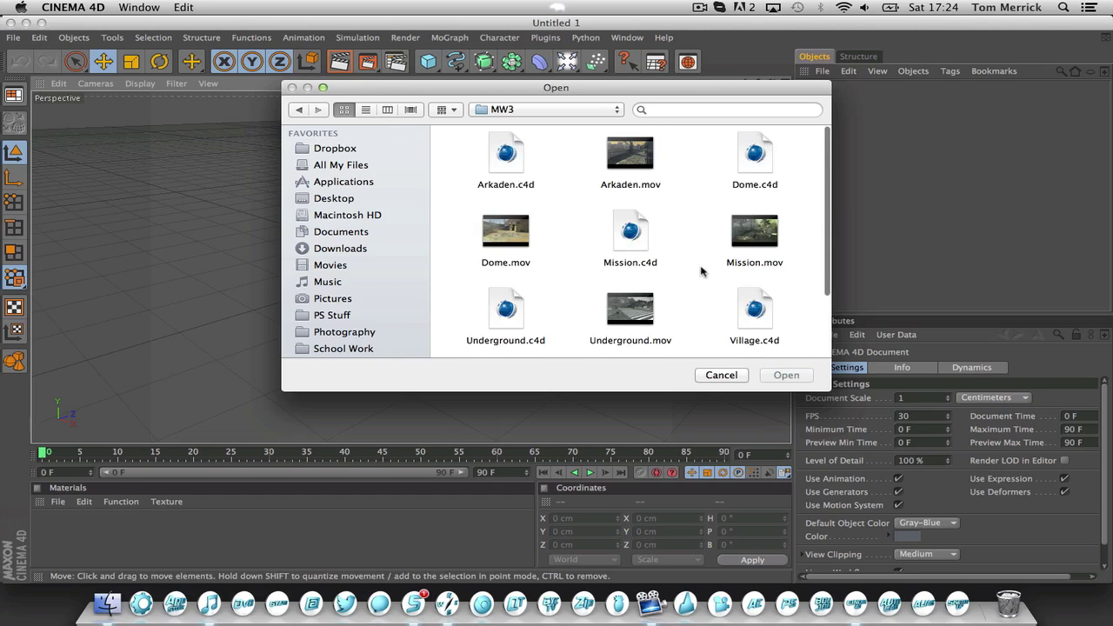
pyautogui.scroll(-3, 702, 265)
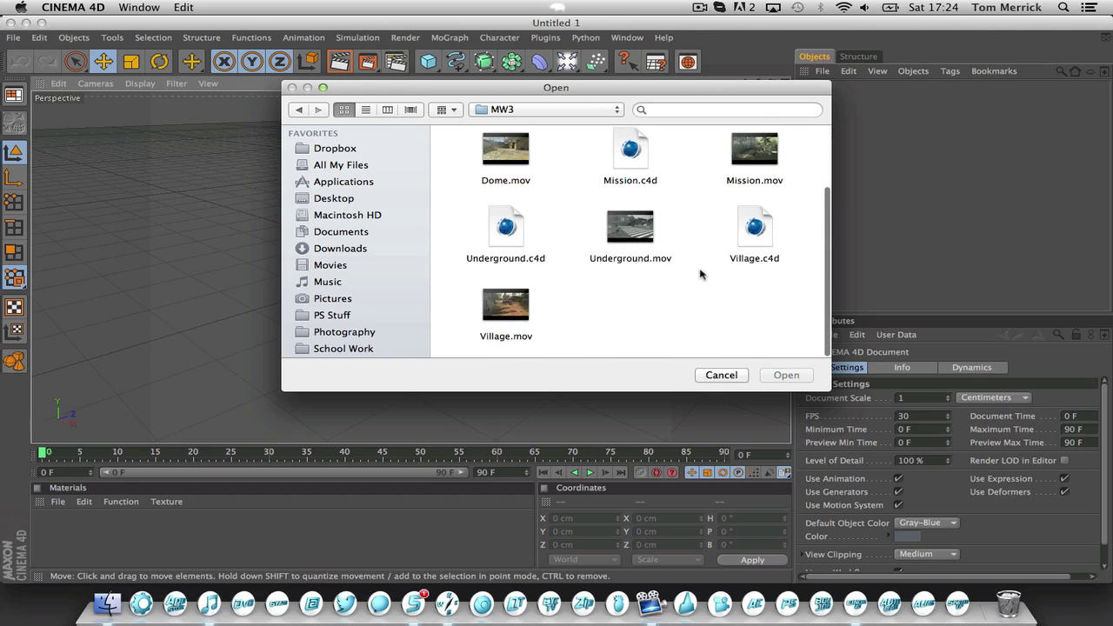
pyautogui.click(641, 241)
pyautogui.doubleClick(641, 241)
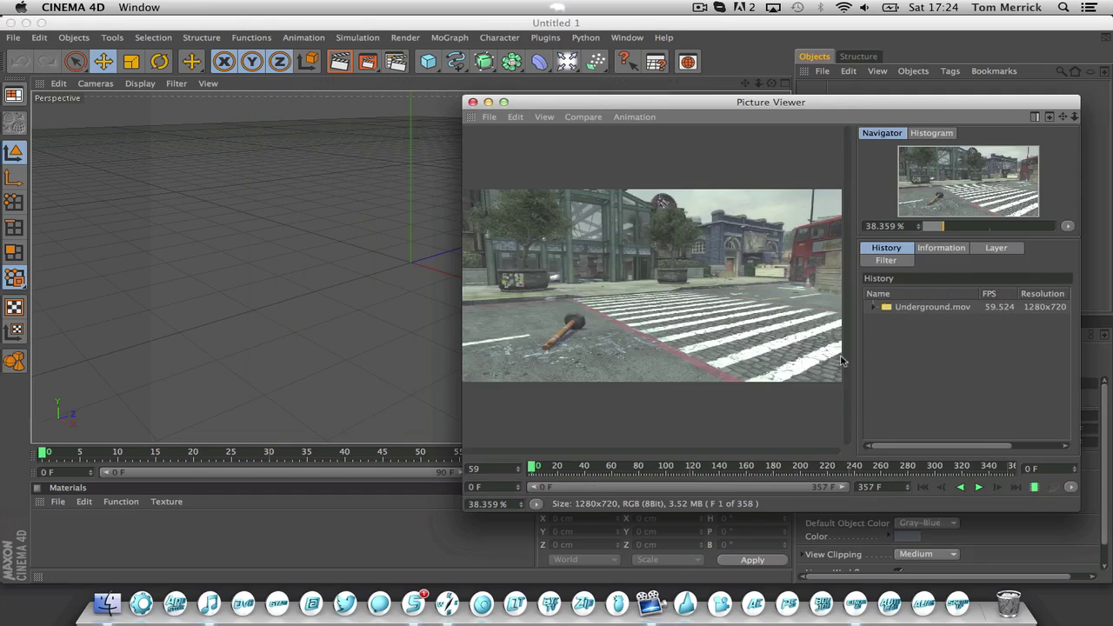
pyautogui.click(473, 101)
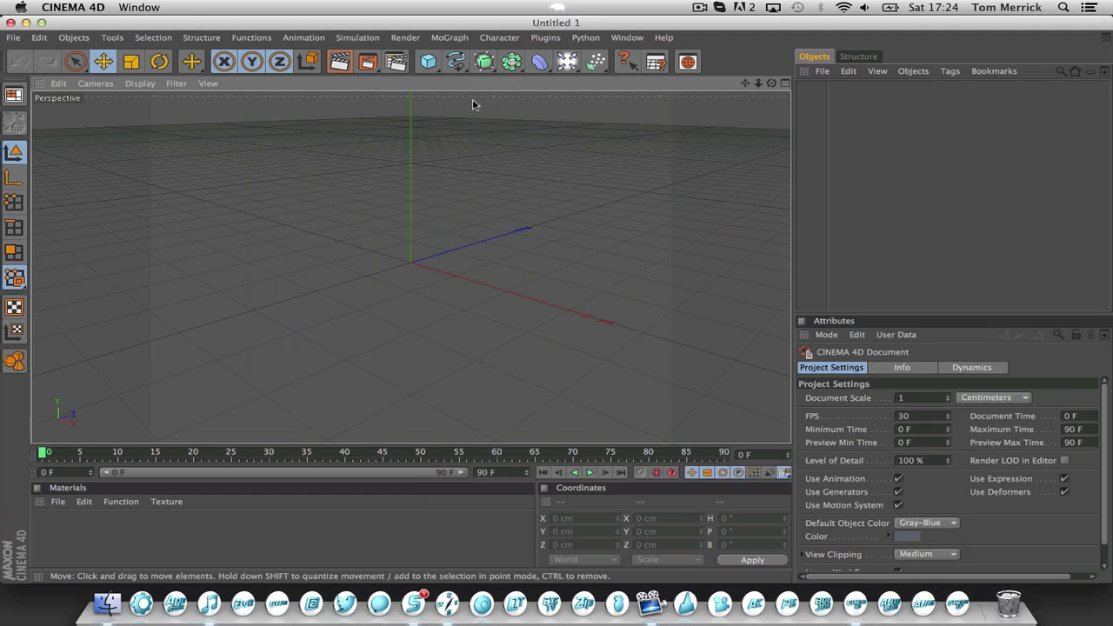
# Open Underground.c4d from the MW3 folder and dismiss the missing-plugins warning.
pyautogui.press('super+o')
pyautogui.scroll(-4, 748, 275)
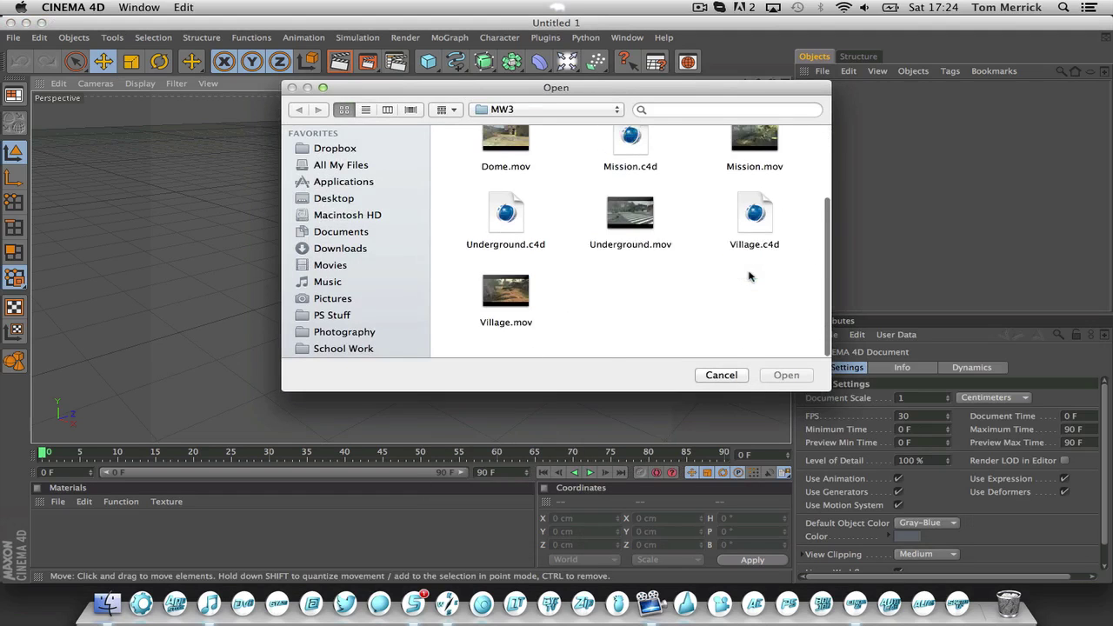
pyautogui.scroll(3, 748, 275)
pyautogui.scroll(-1, 765, 266)
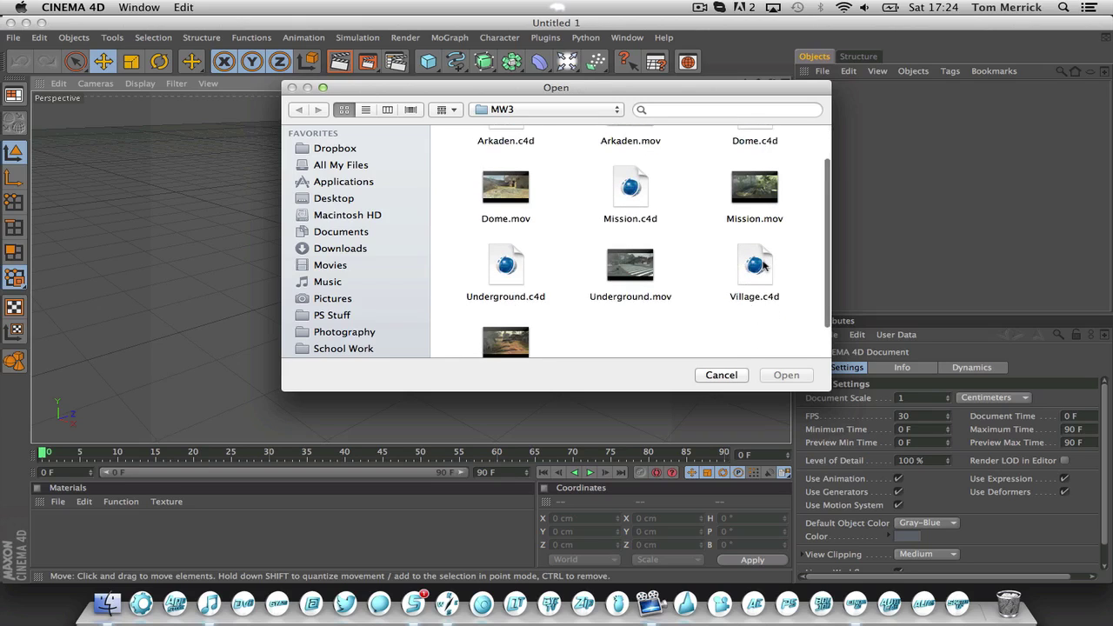
pyautogui.click(497, 273)
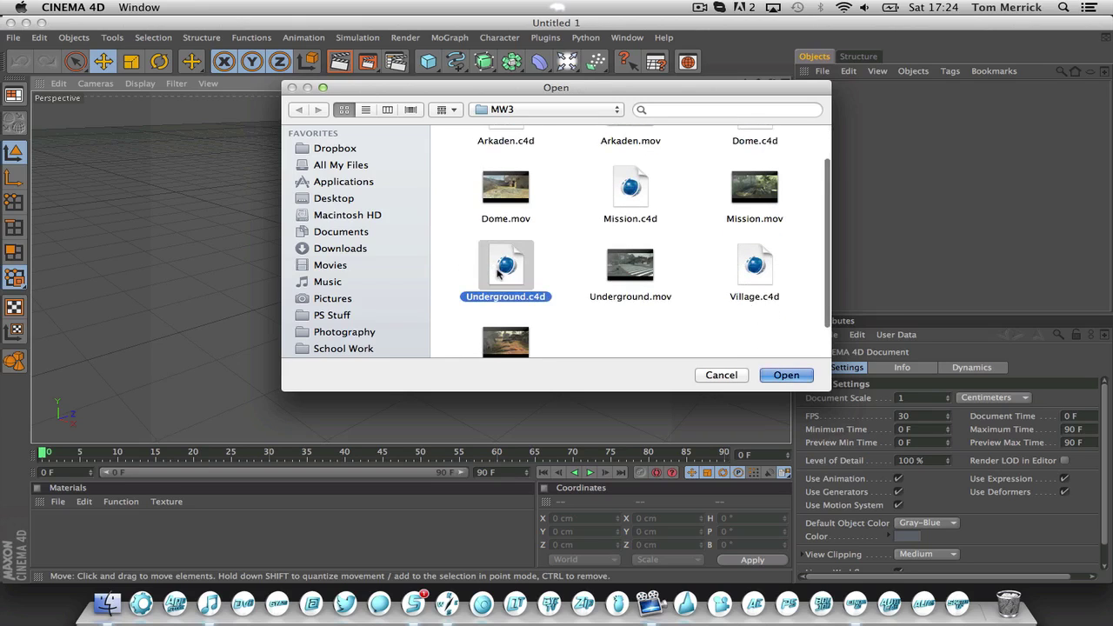
pyautogui.doubleClick(498, 273)
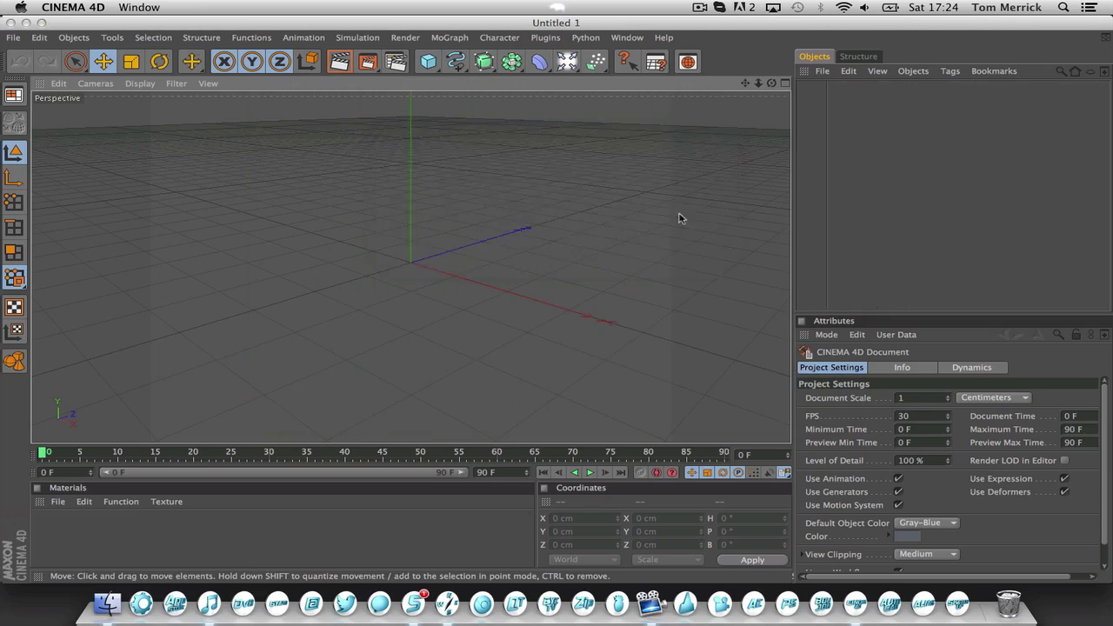
pyautogui.click(681, 219)
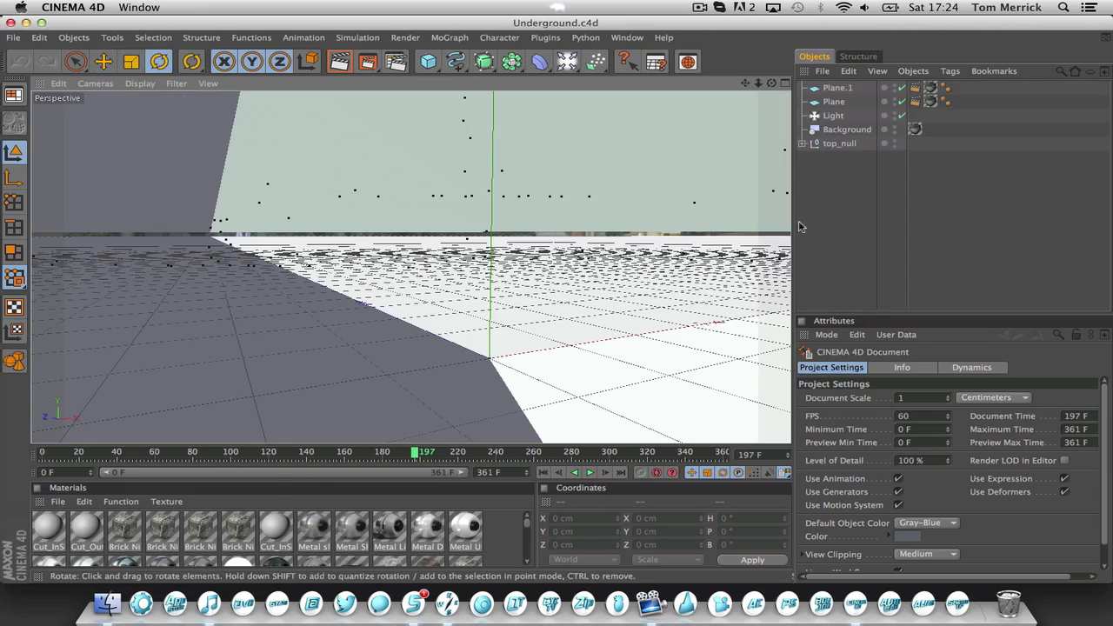
# Delete Plane.1 from the Objects manager and select the scene's Light.
pyautogui.click(865, 178)
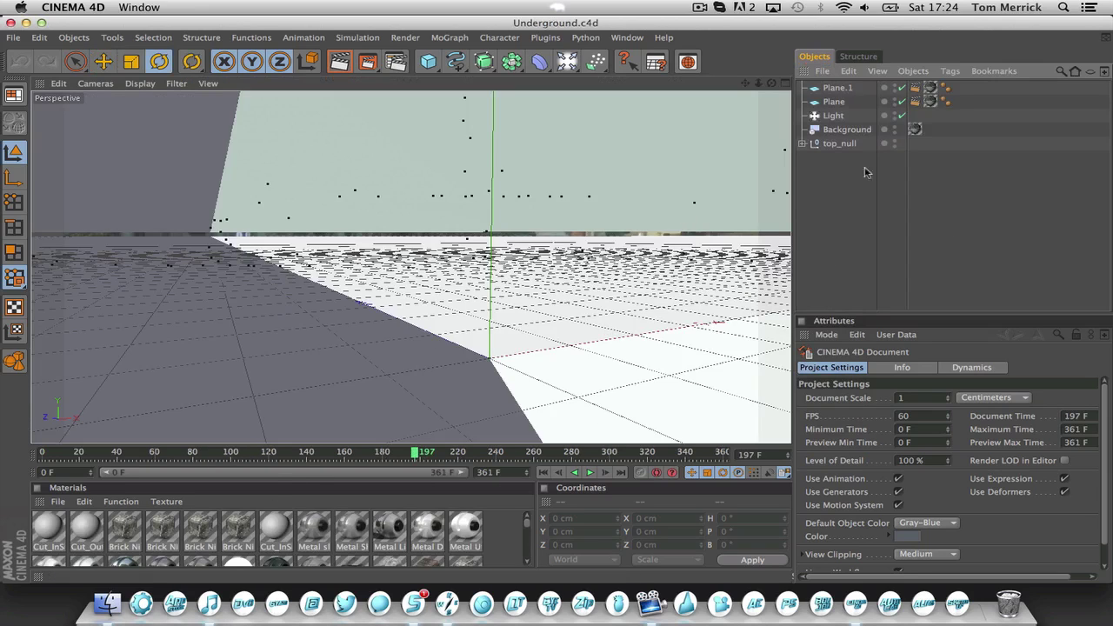
pyautogui.click(837, 88)
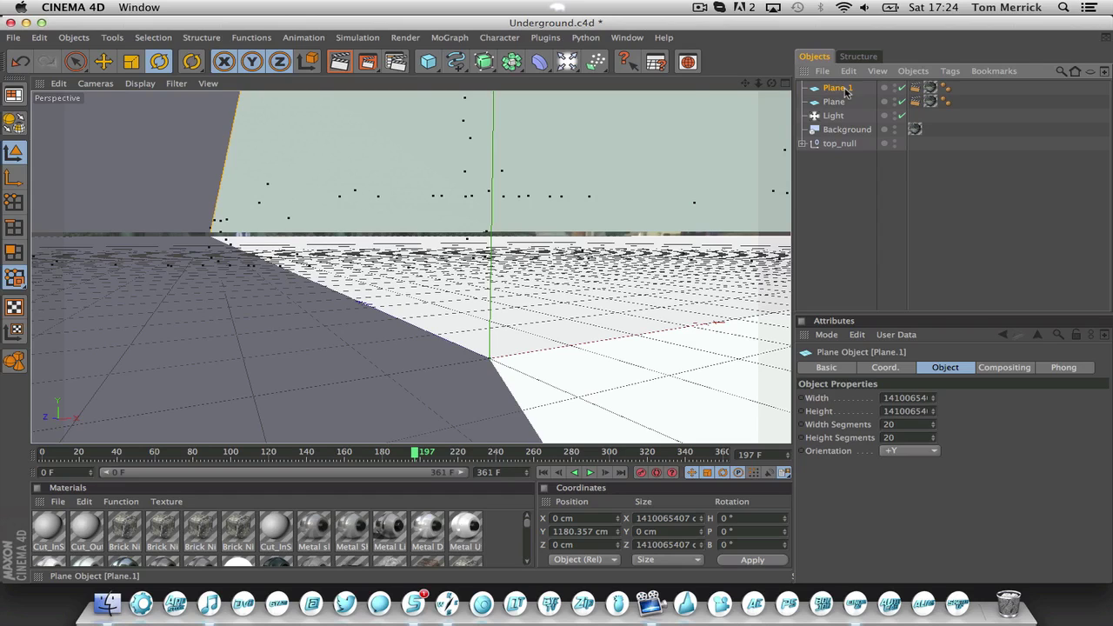
pyautogui.press('Delete')
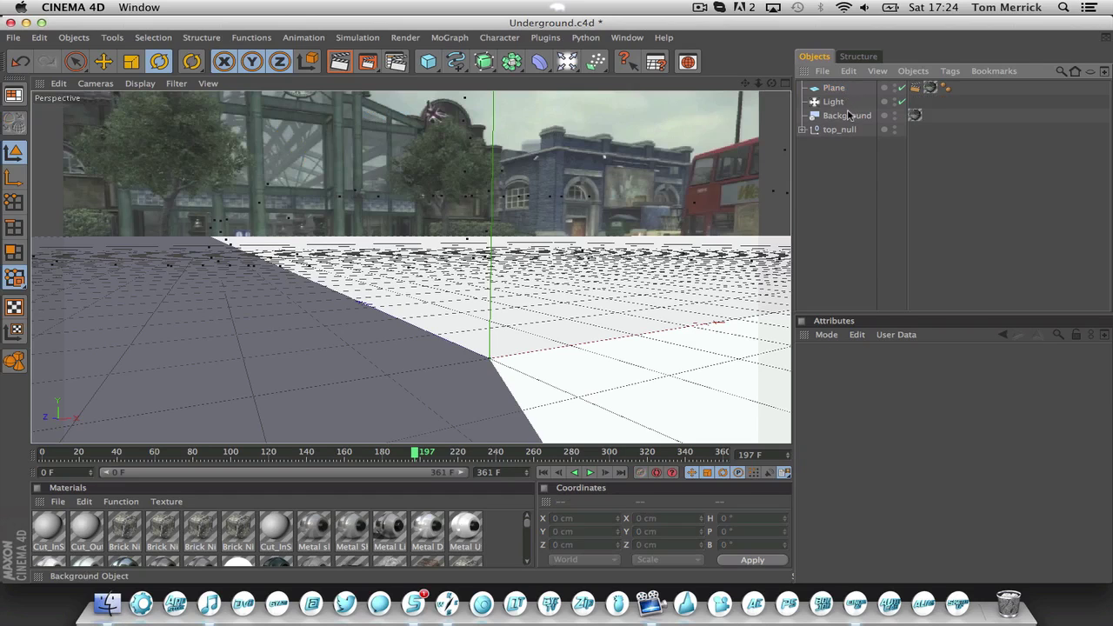
pyautogui.click(848, 116)
pyautogui.click(833, 101)
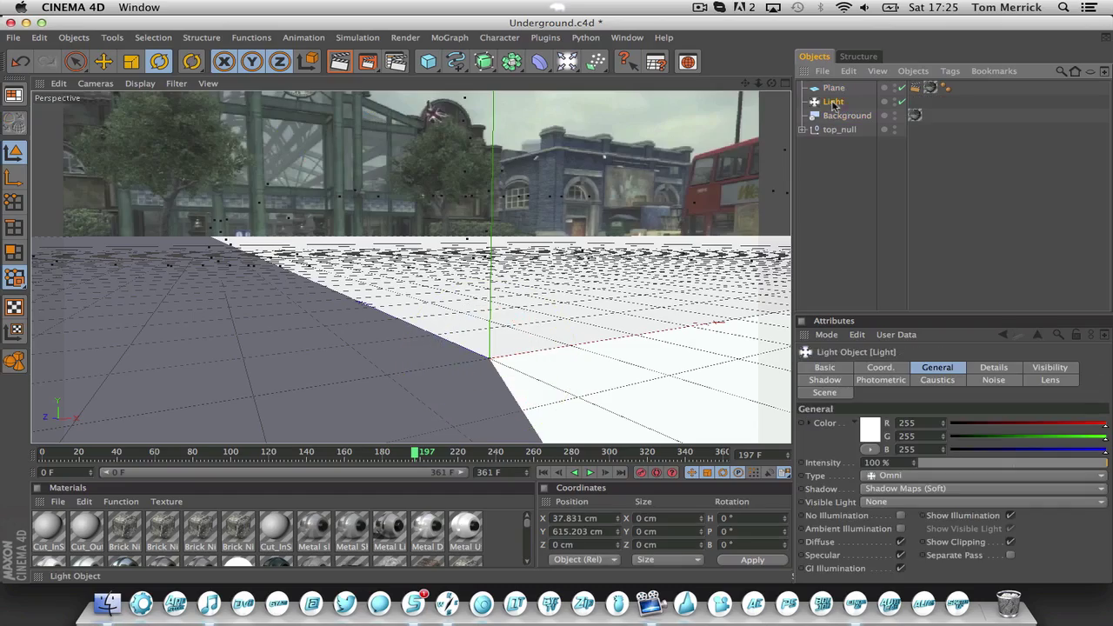
pyautogui.moveTo(764, 83)
pyautogui.mouseDown()
pyautogui.moveTo(764, 118)
pyautogui.moveTo(758, 87)
pyautogui.mouseUp()
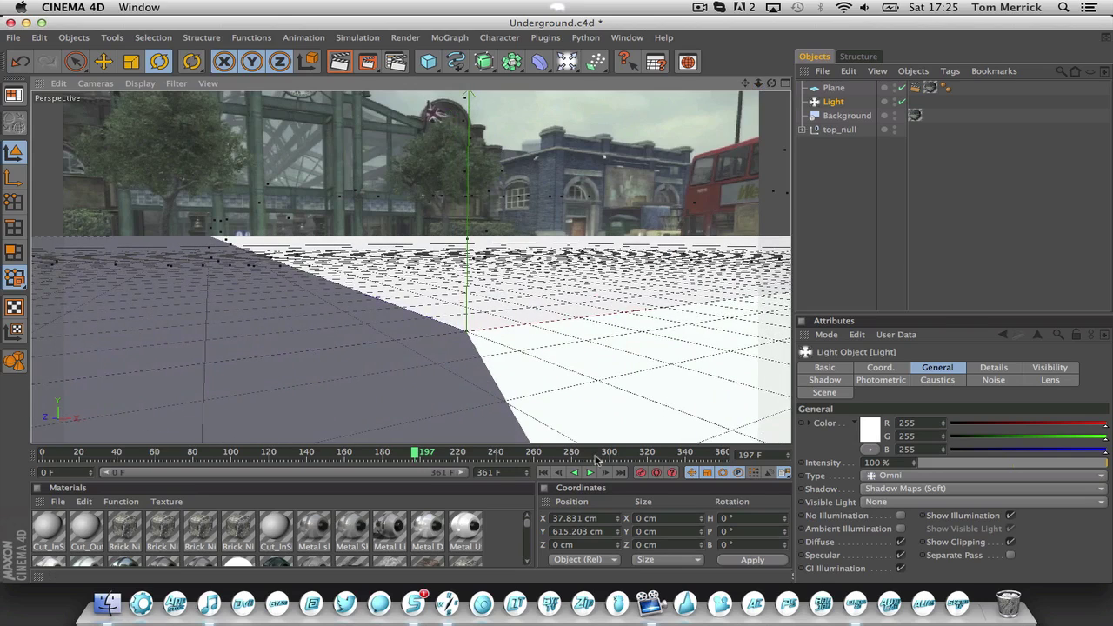
# Step to frame 196, save the scene, then scrub the timeline to frames 295 and 257.
pyautogui.click(561, 470)
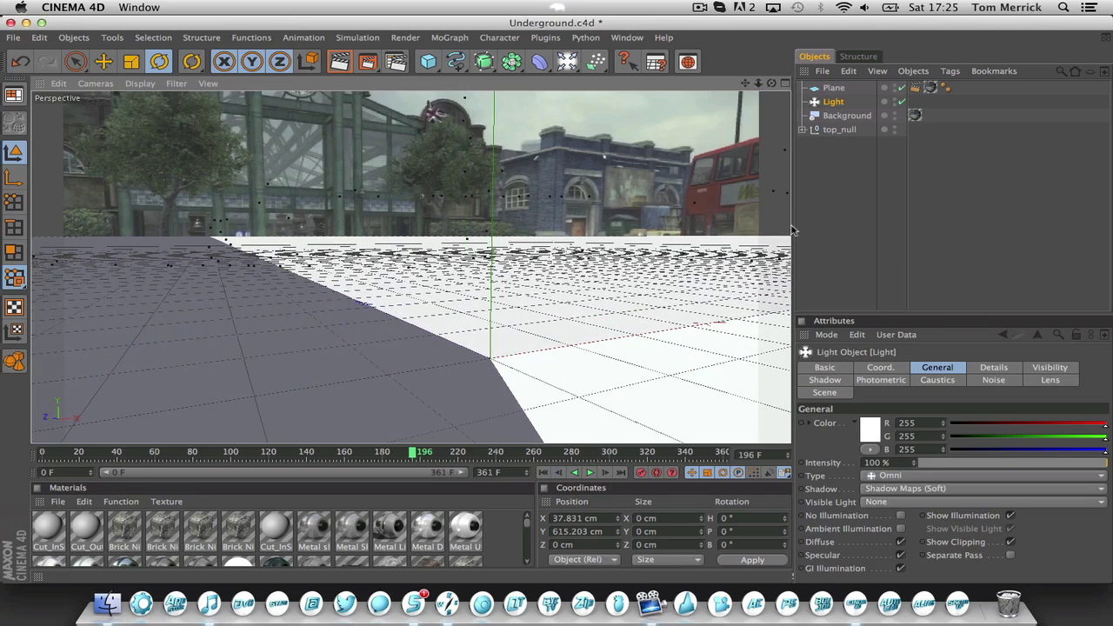
pyautogui.scroll(-3, 378, 517)
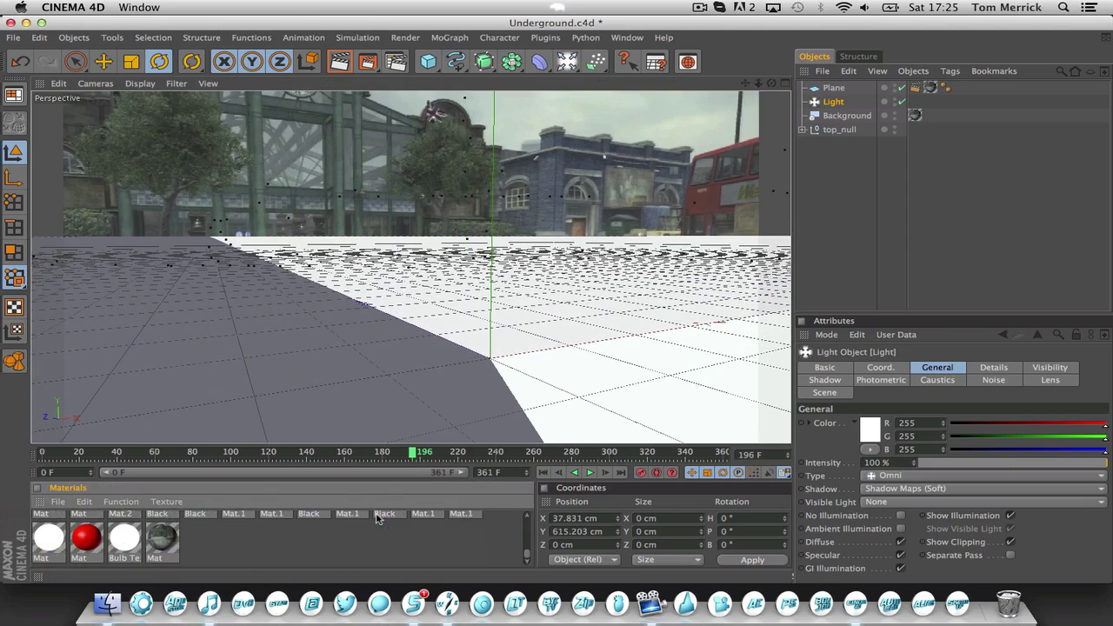
pyautogui.scroll(3, 379, 518)
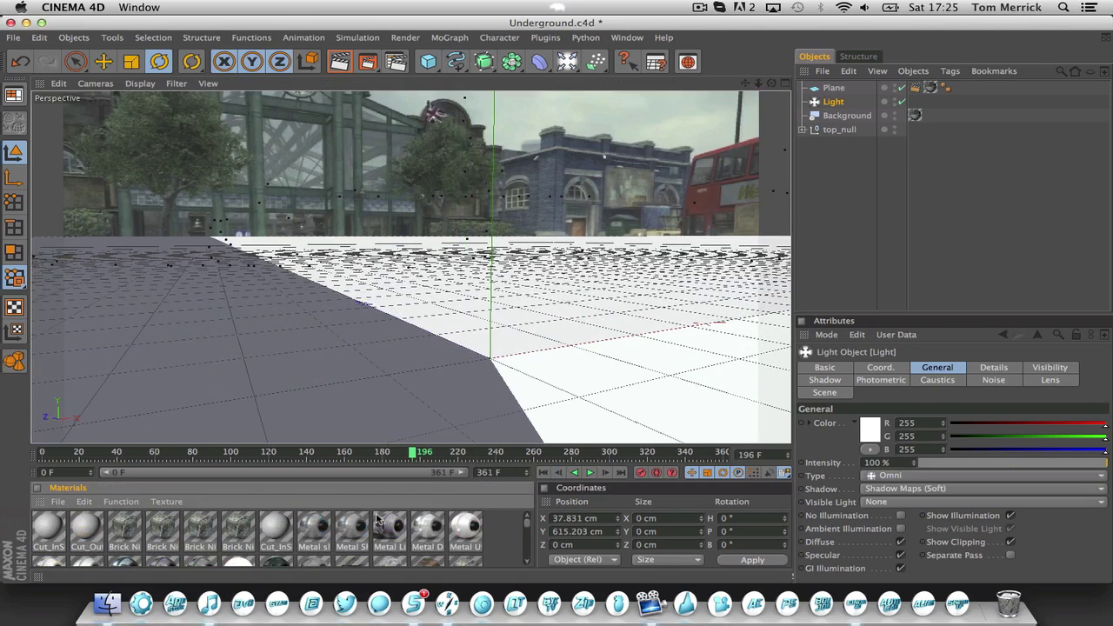
pyautogui.press('super+s')
pyautogui.moveTo(563, 451); pyautogui.dragTo(797, 393)
pyautogui.moveTo(269, 430); pyautogui.dragTo(724, 455)
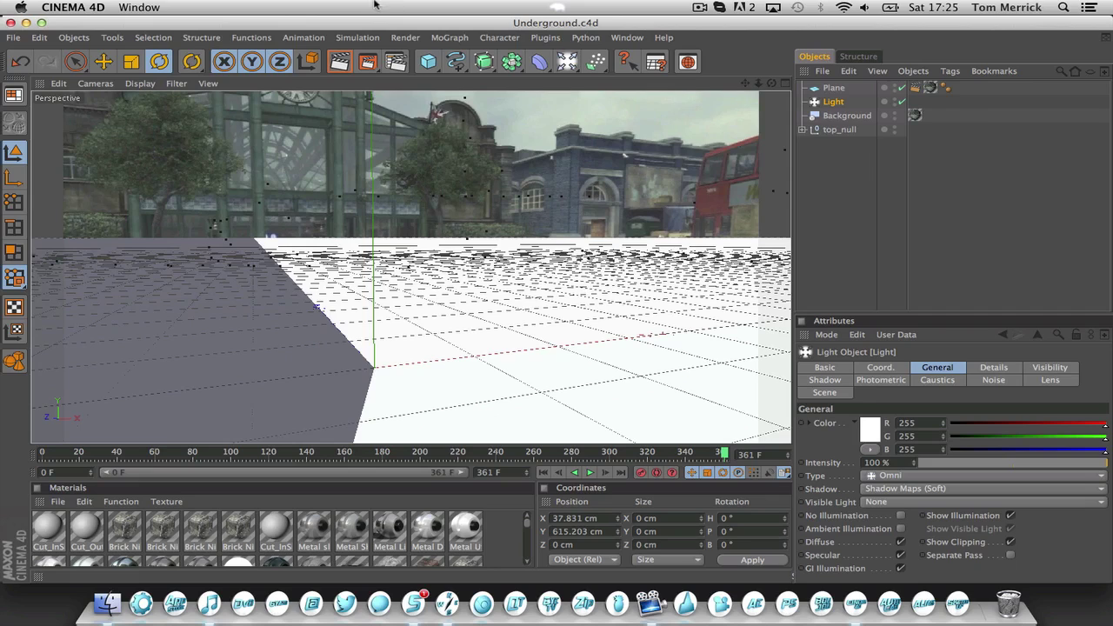
# Add a MoText object with its alignment set to Middle.
pyautogui.click(460, 42)
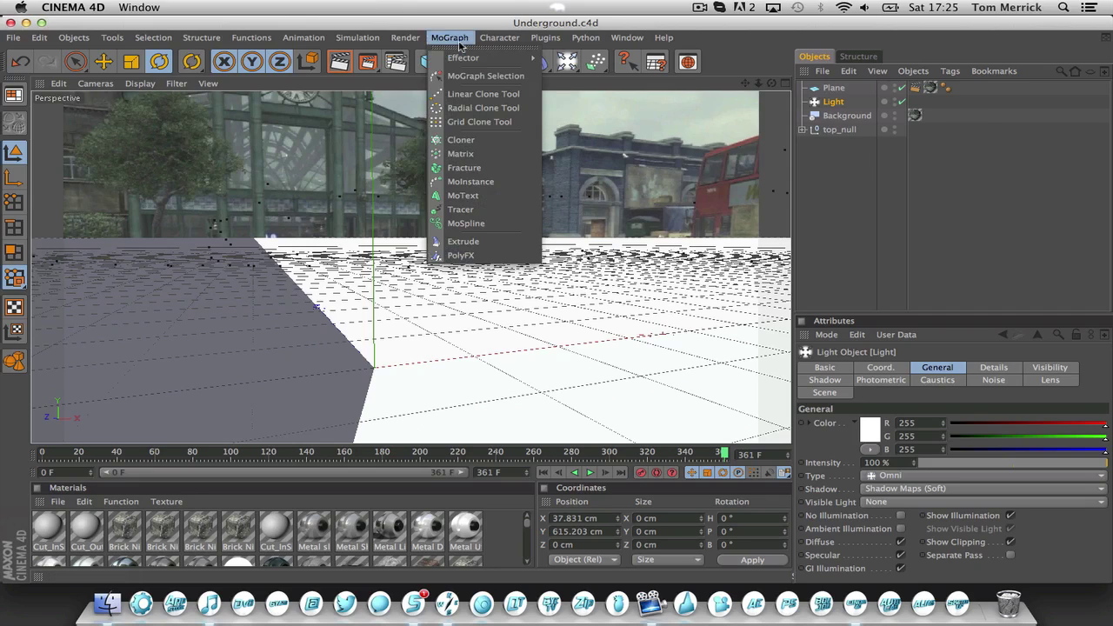
pyautogui.click(462, 195)
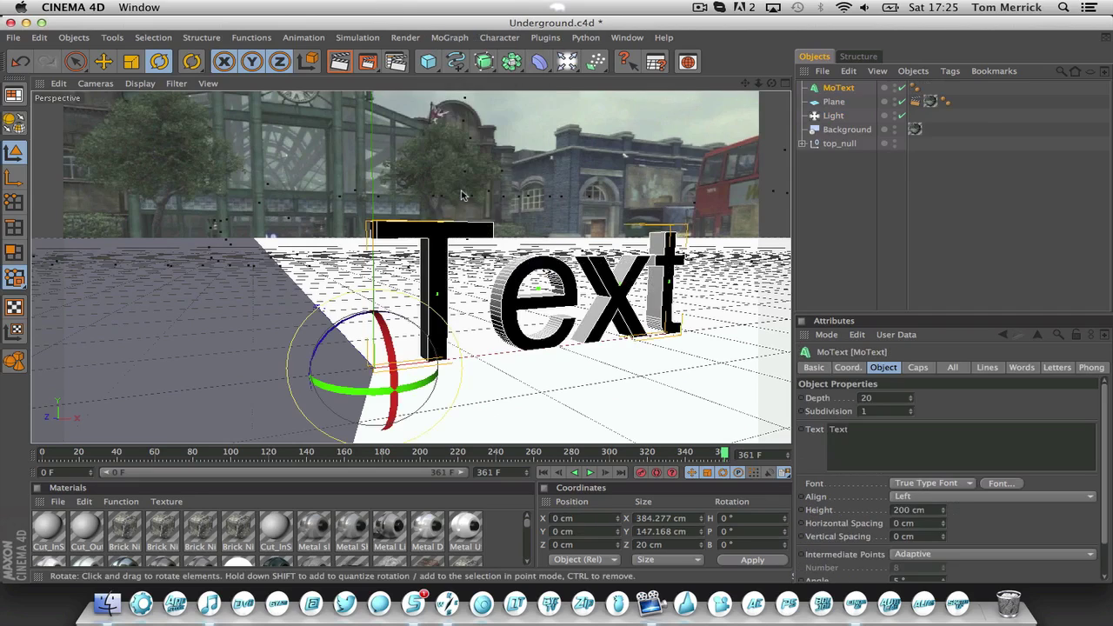
pyautogui.click(932, 499)
pyautogui.click(924, 525)
# Set the MoText font to Lobster 1.4 and change its text to RTR.
pyautogui.click(1001, 482)
pyautogui.scroll(-10, 501, 296)
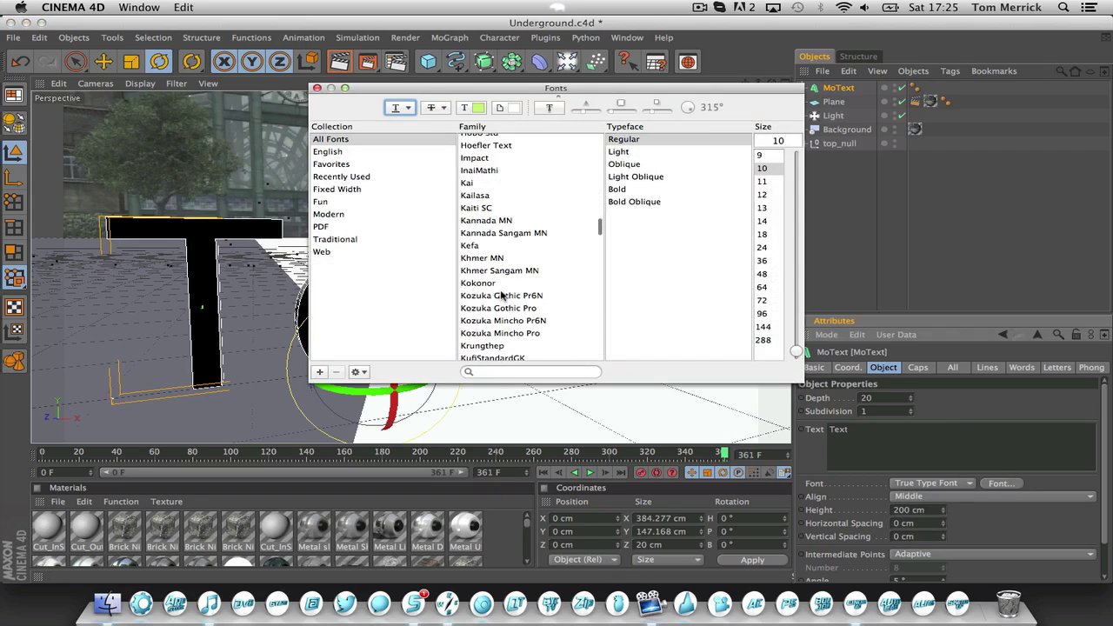
pyautogui.scroll(-6, 501, 296)
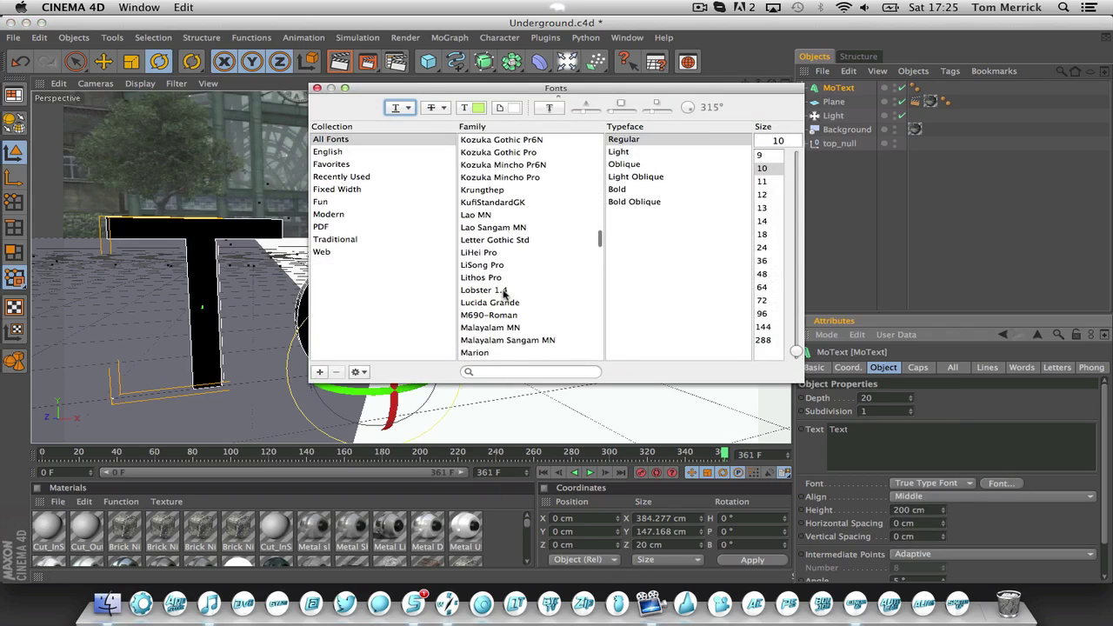
pyautogui.click(484, 291)
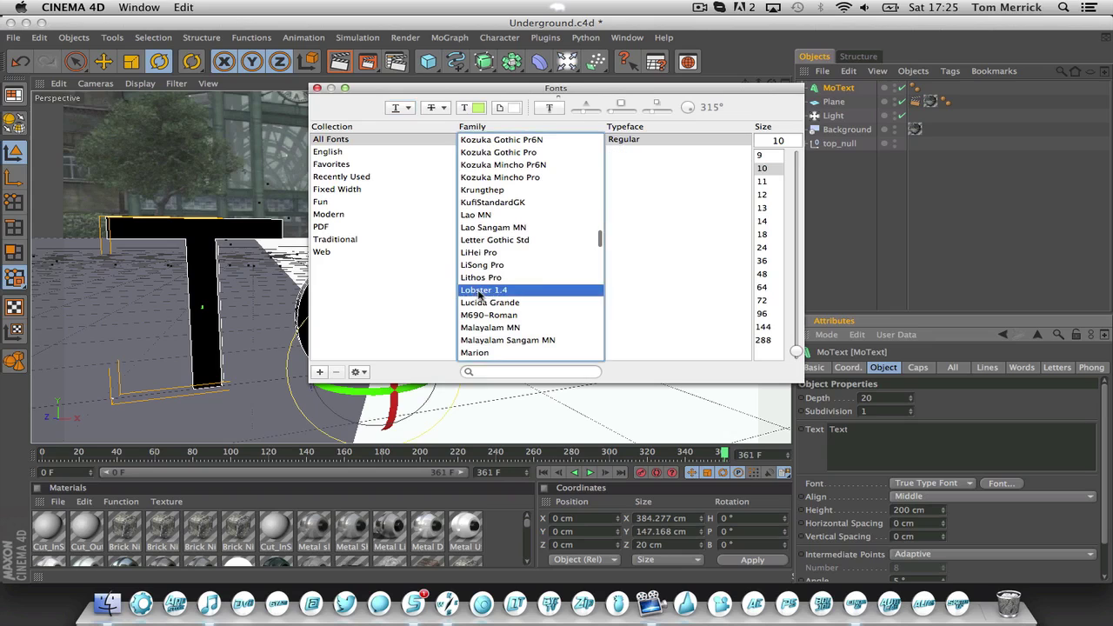
pyautogui.click(317, 89)
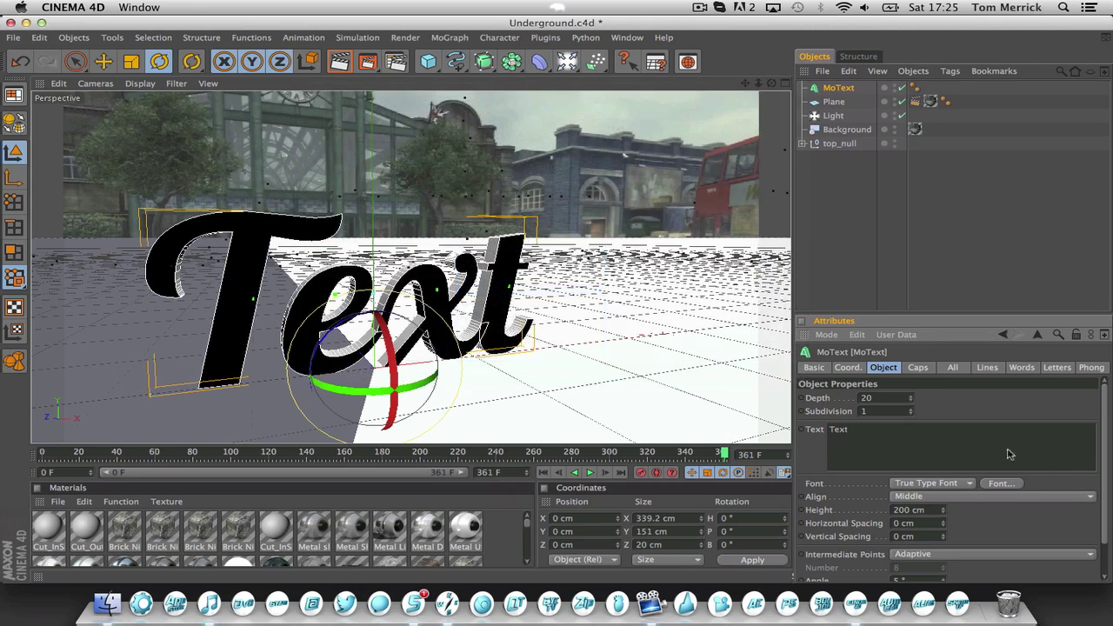
pyautogui.press('super+a')
pyautogui.write('R')
pyautogui.click(967, 413)
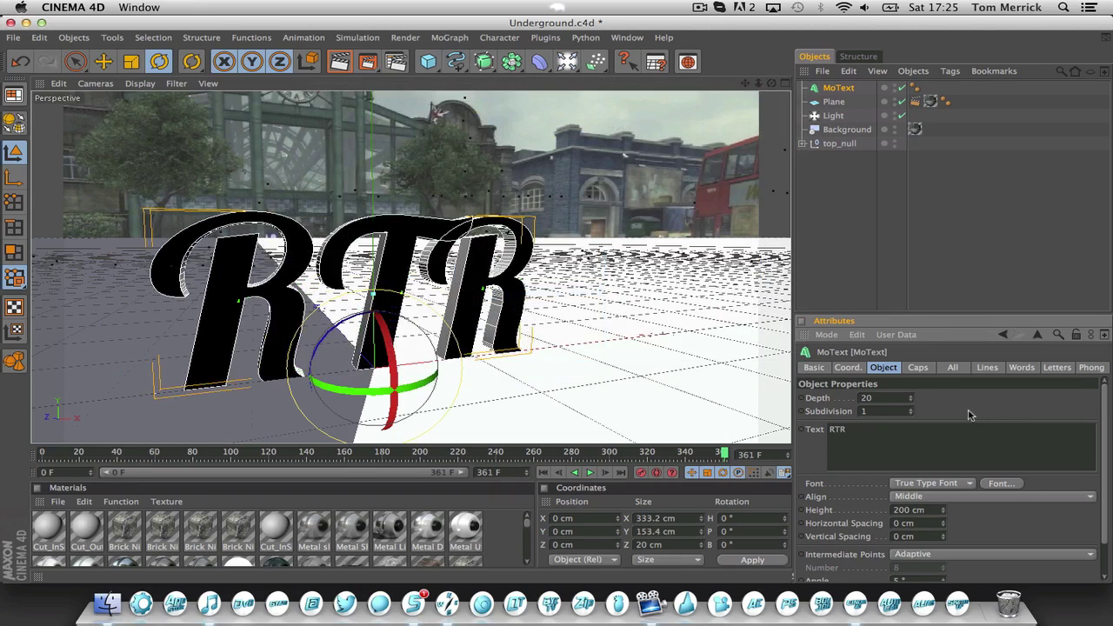
# Set MoText Start and End caps to Fillet Cap with a 2 cm radius, then save.
pyautogui.click(913, 369)
pyautogui.click(901, 398)
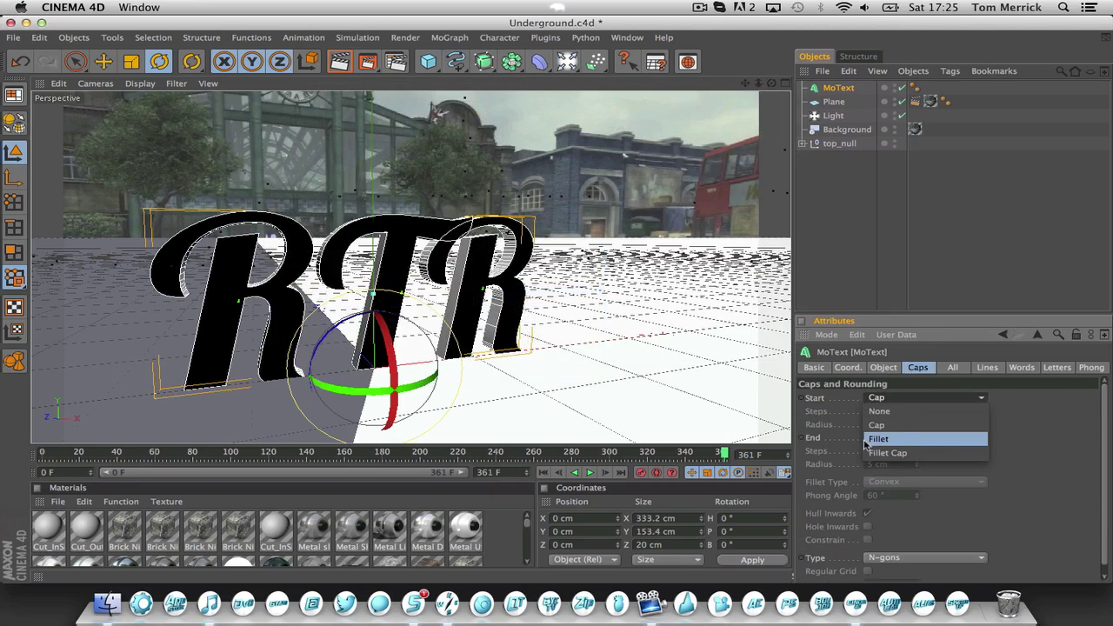
pyautogui.click(874, 454)
pyautogui.click(899, 437)
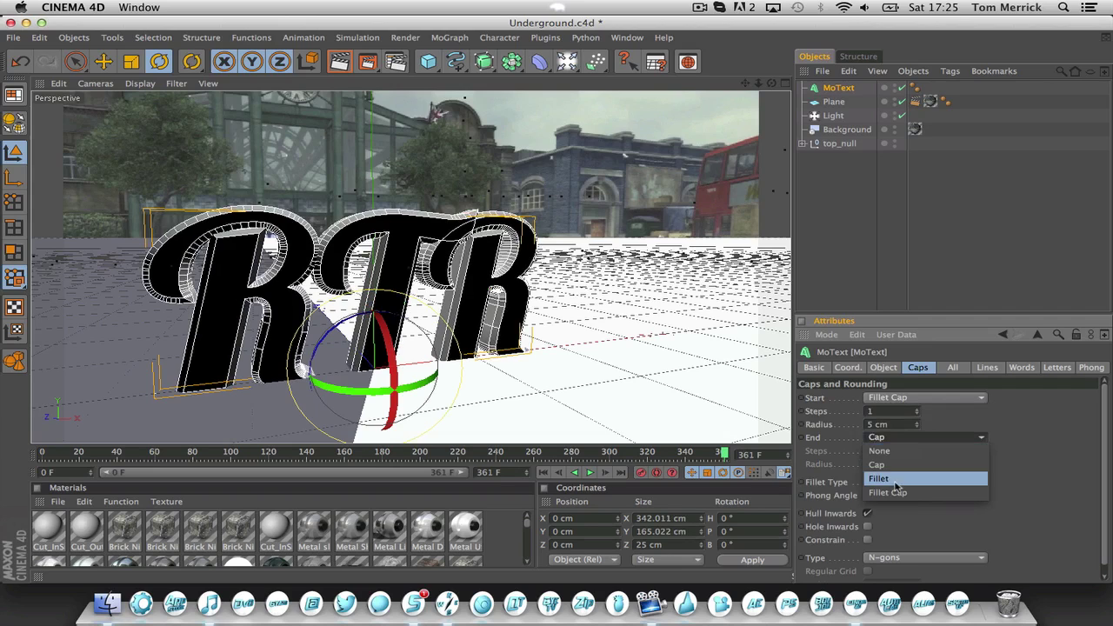
pyautogui.click(896, 493)
pyautogui.moveTo(917, 427); pyautogui.dragTo(915, 468)
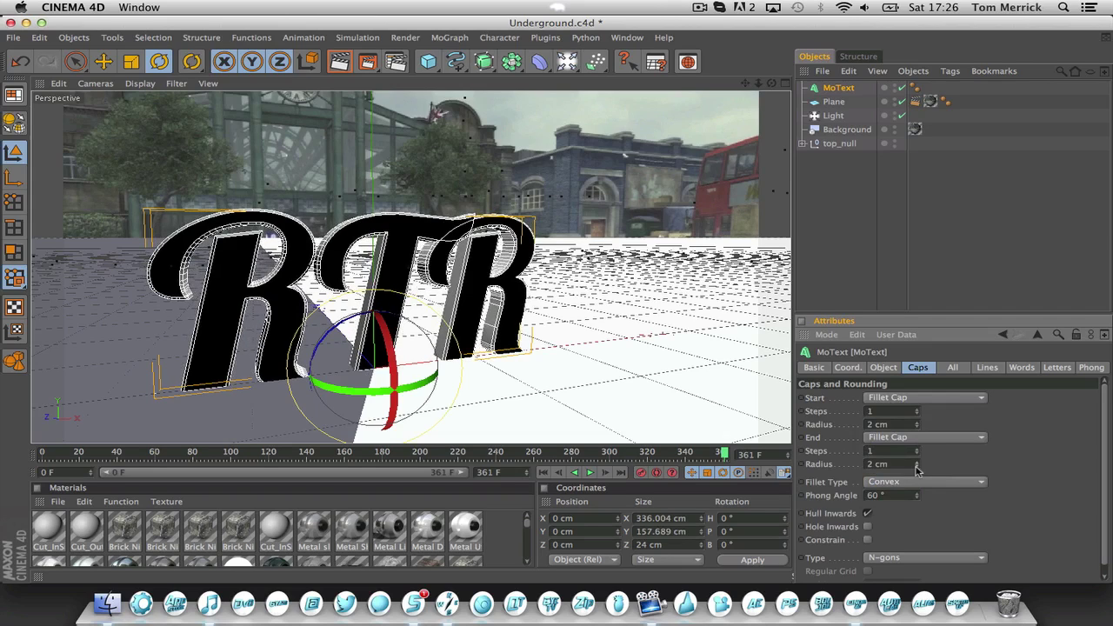
pyautogui.press('super+s')
pyautogui.click(859, 239)
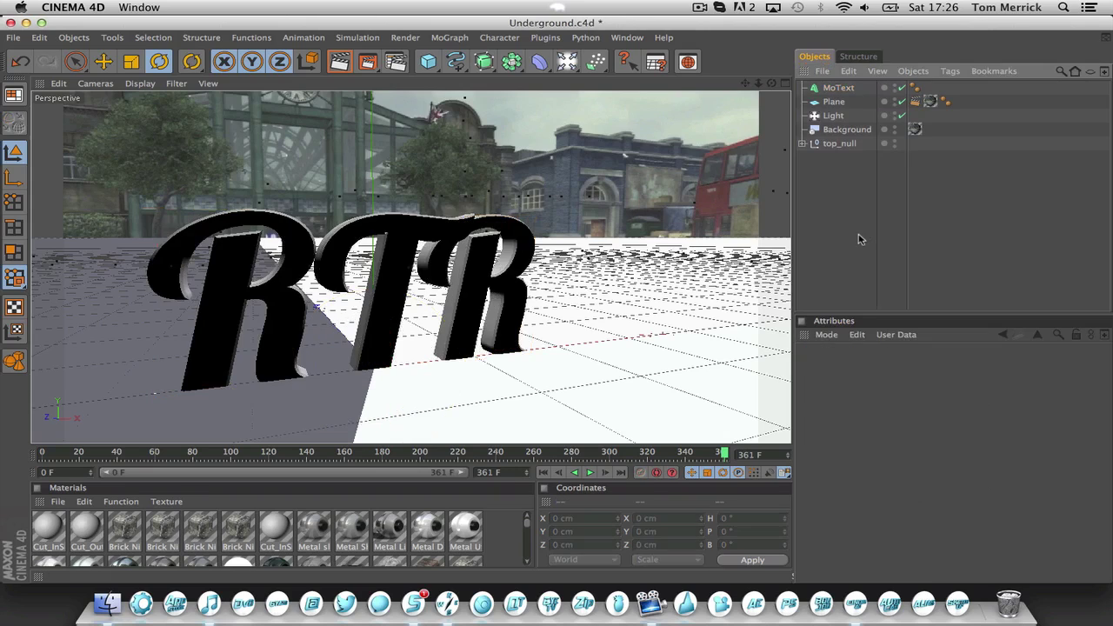
# Move the RTR MoText up on Y to 17.621 cm and save the scene.
pyautogui.click(838, 87)
pyautogui.hotkey('ctrl', 'r')
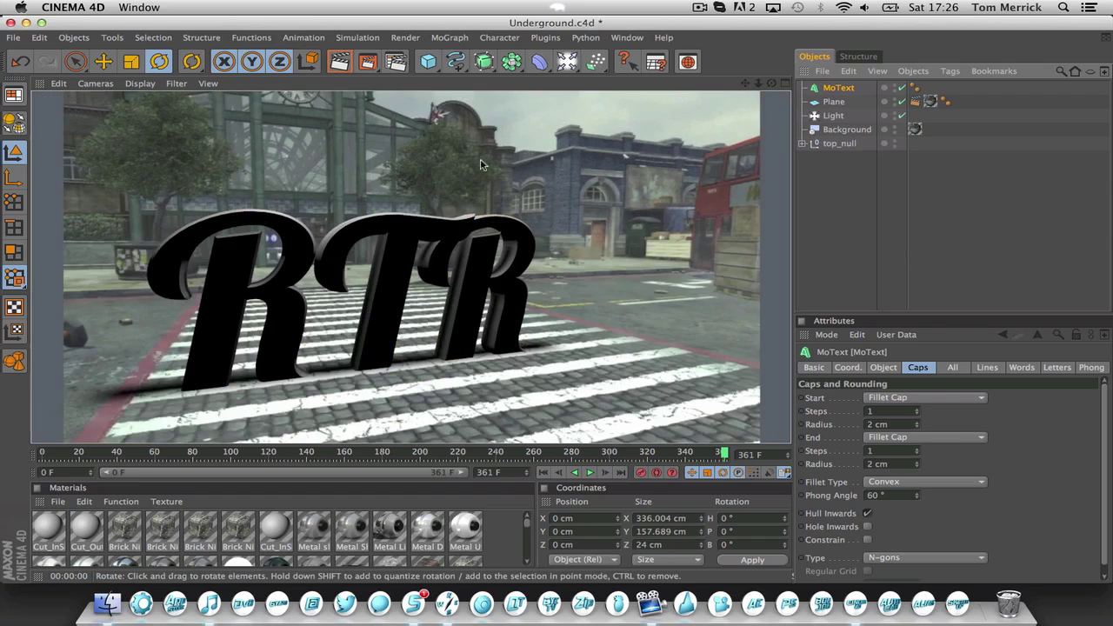
pyautogui.press('e')
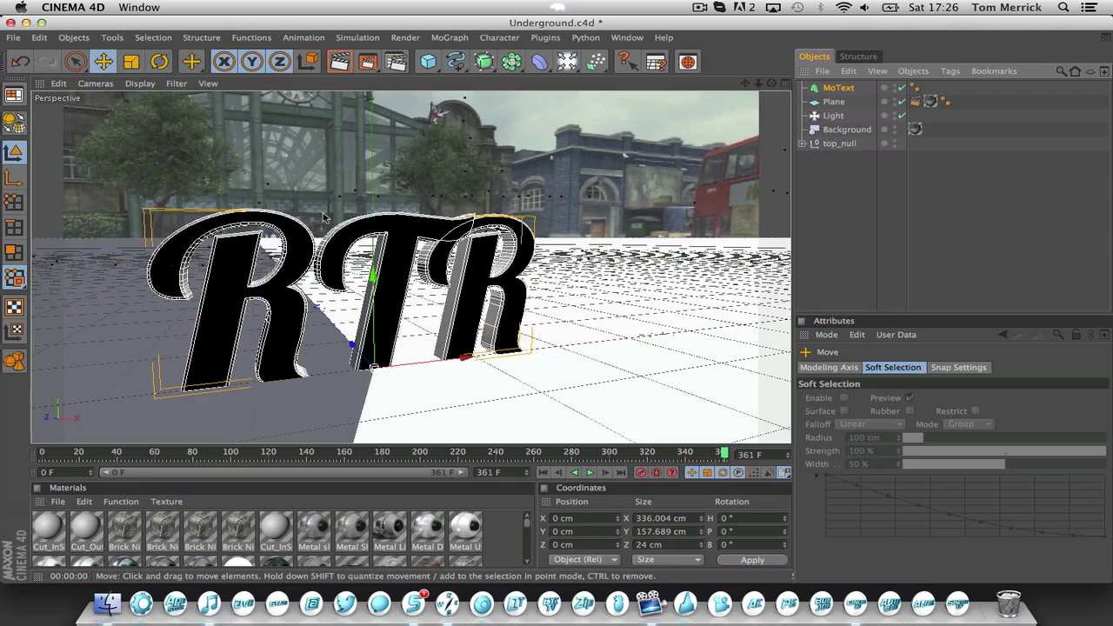
pyautogui.moveTo(372, 278); pyautogui.dragTo(373, 262)
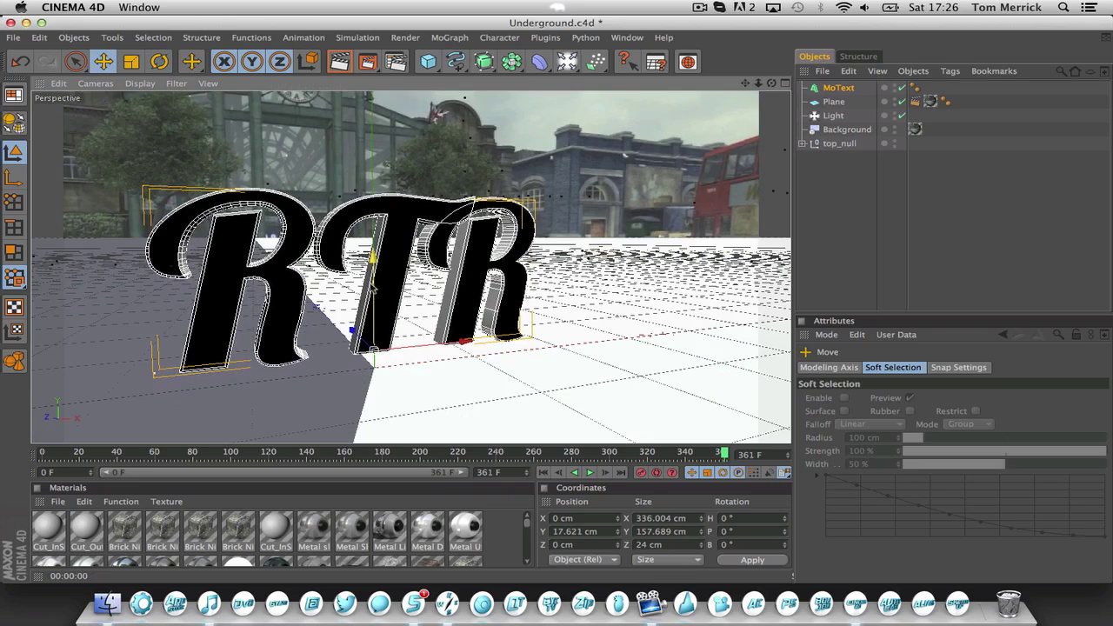
pyautogui.press('super+s')
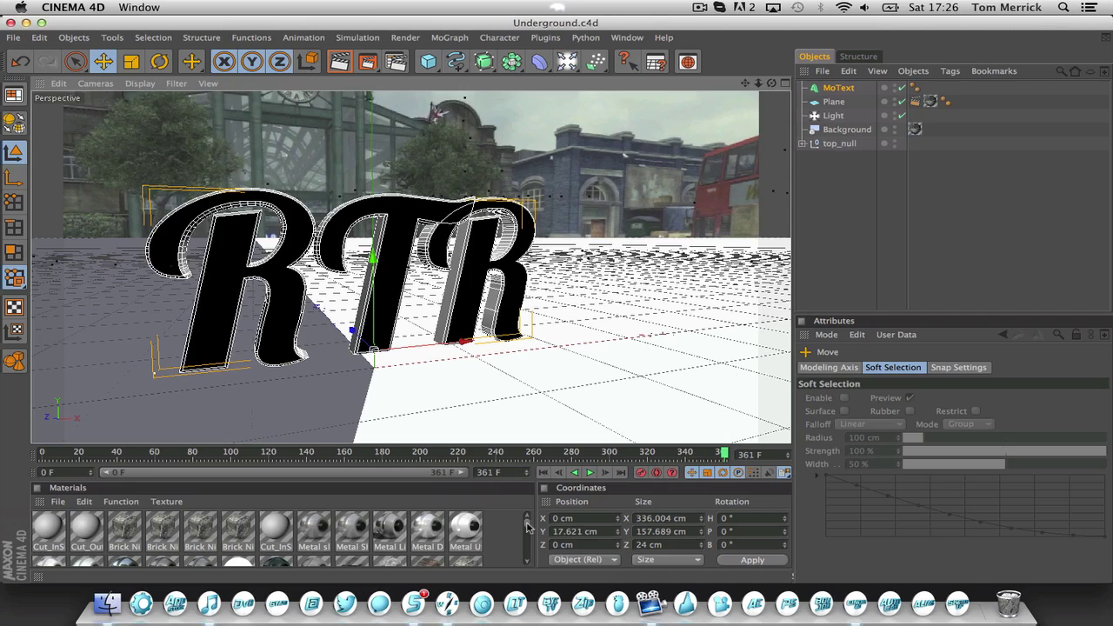
# Assign the Metal Steel material to the RTR MoText, render a preview, and save.
pyautogui.moveTo(527, 526); pyautogui.dragTo(280, 307)
pyautogui.click(347, 62)
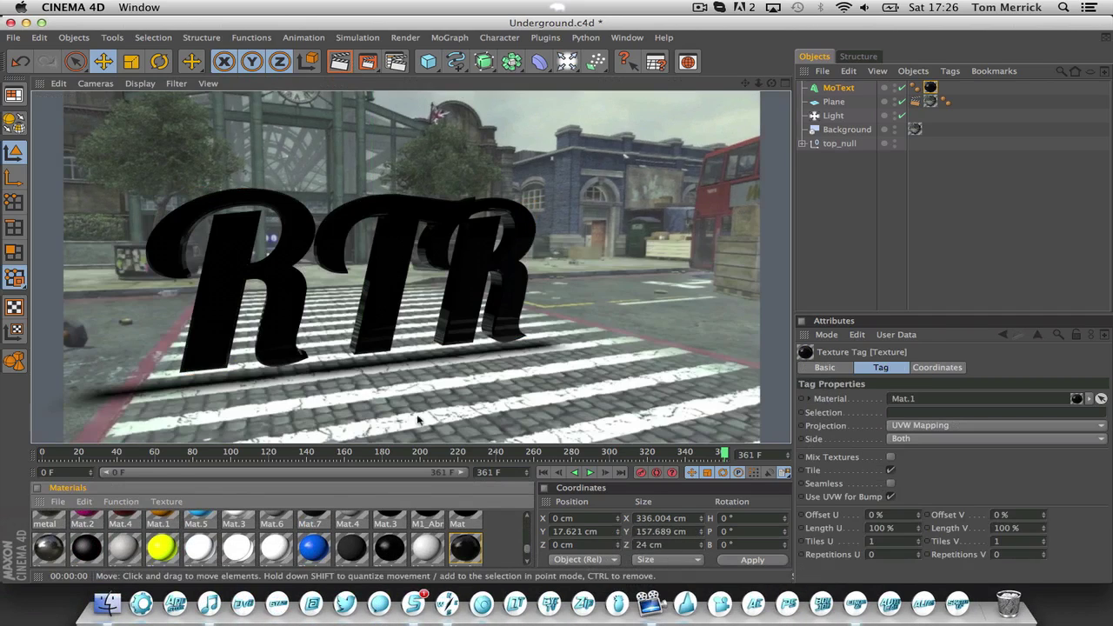
pyautogui.click(522, 545)
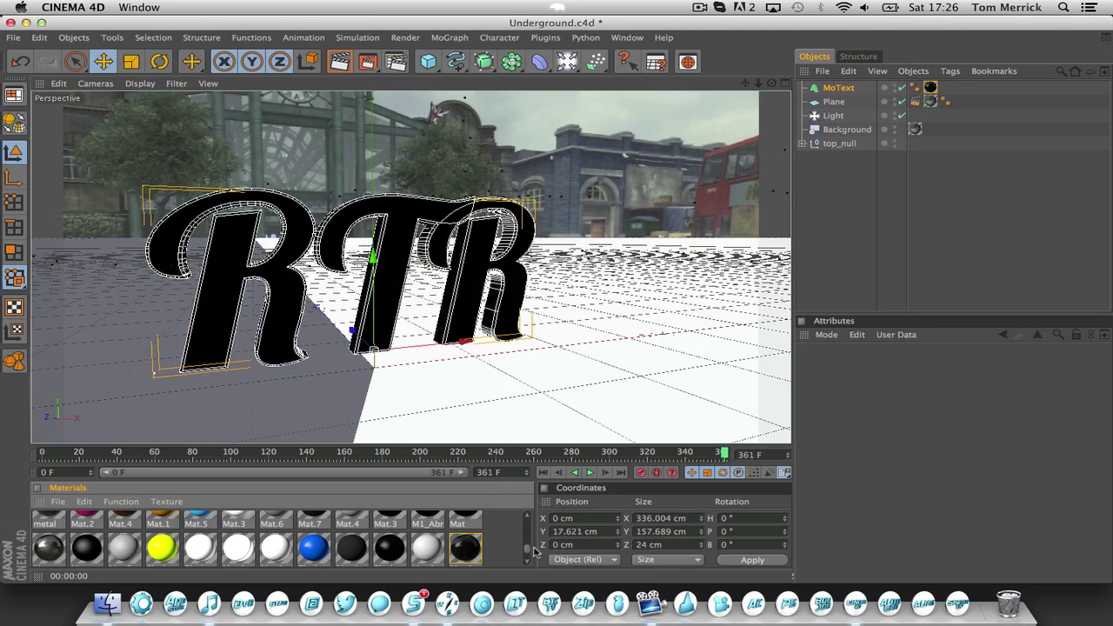
pyautogui.moveTo(527, 551); pyautogui.dragTo(527, 519)
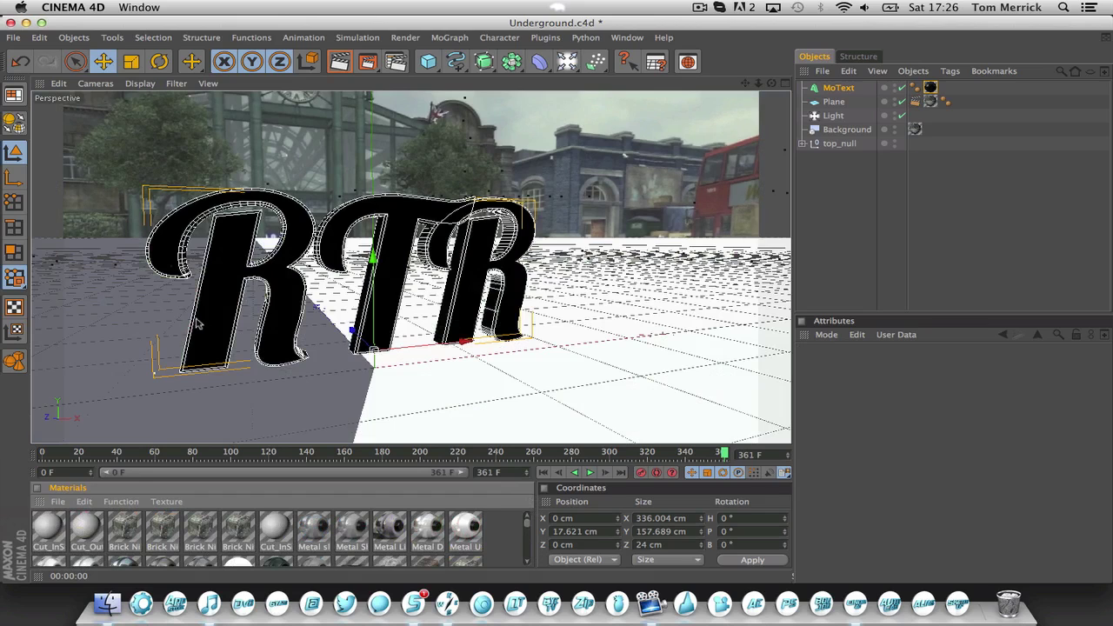
pyautogui.moveTo(203, 318); pyautogui.dragTo(202, 317)
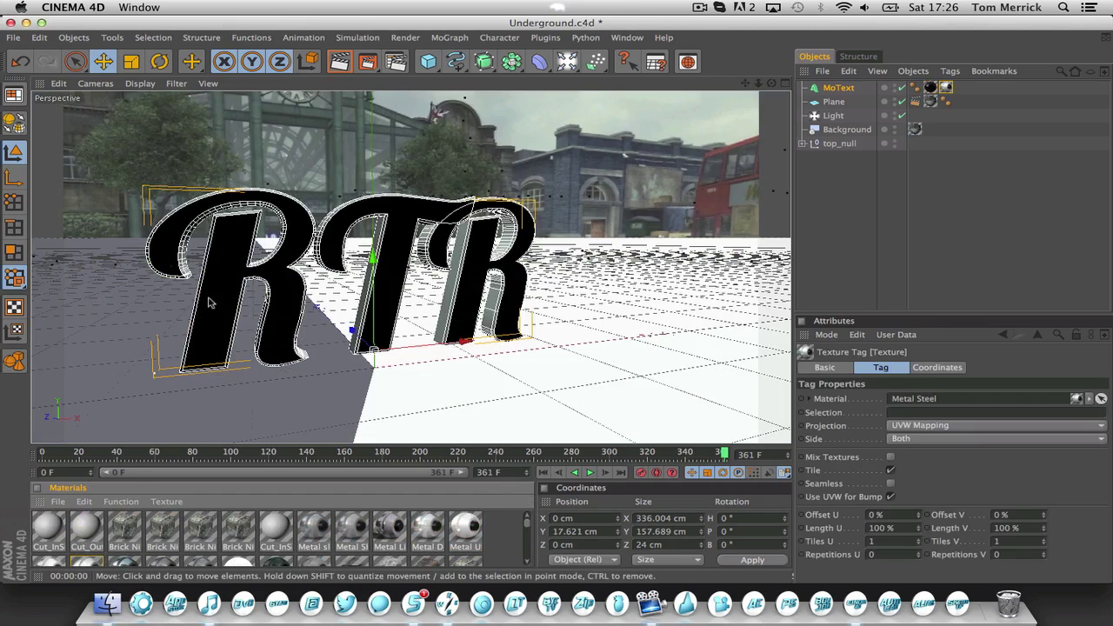
pyautogui.click(339, 61)
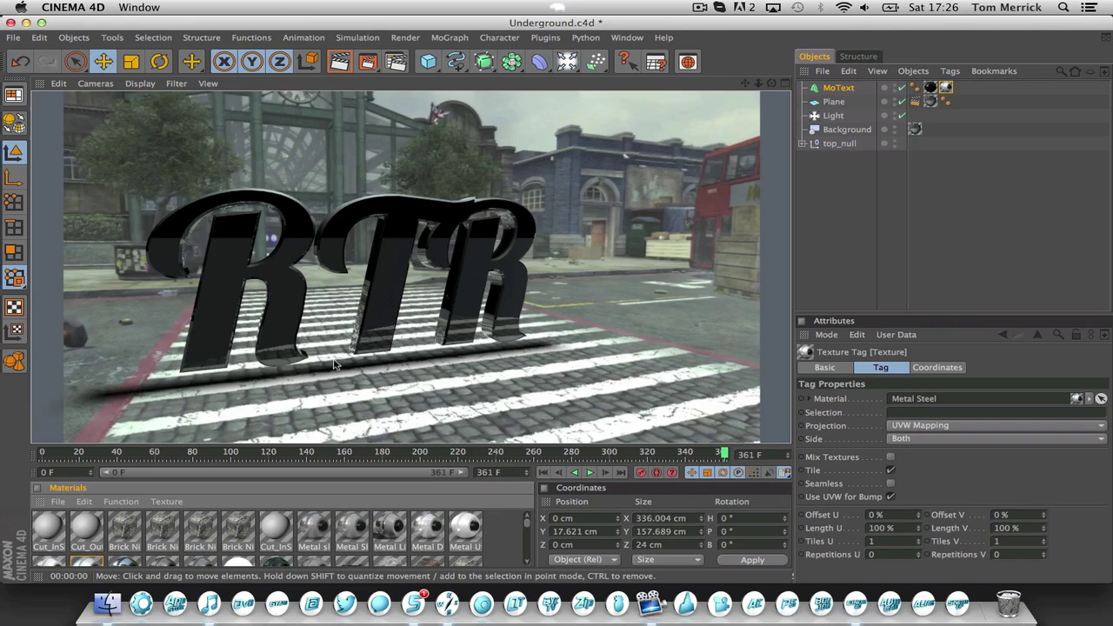
pyautogui.press('super+s')
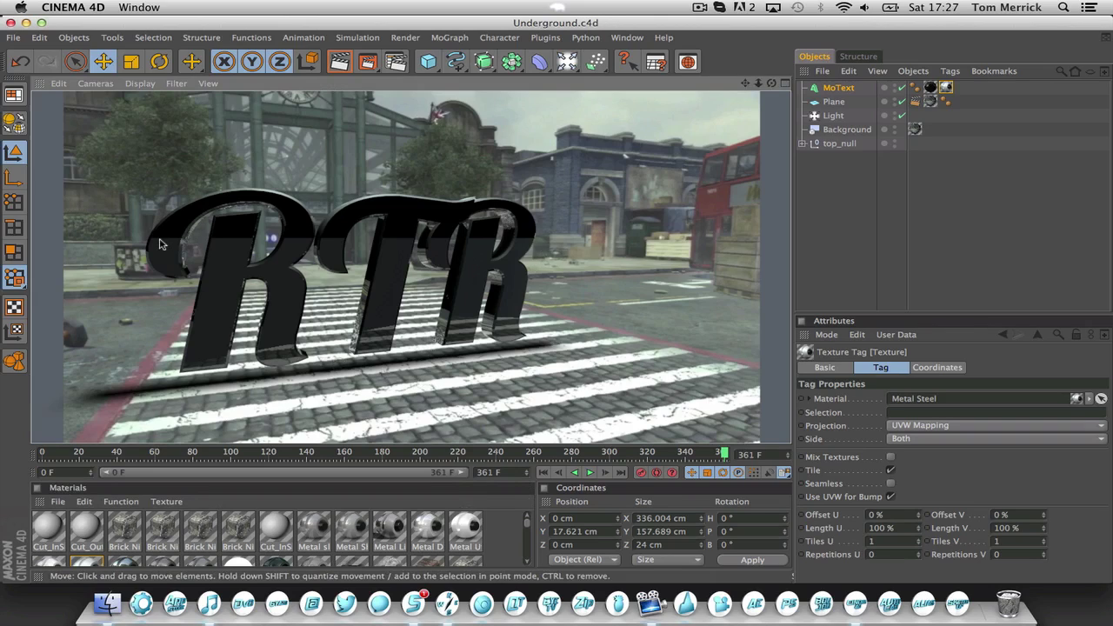
pyautogui.click(295, 244)
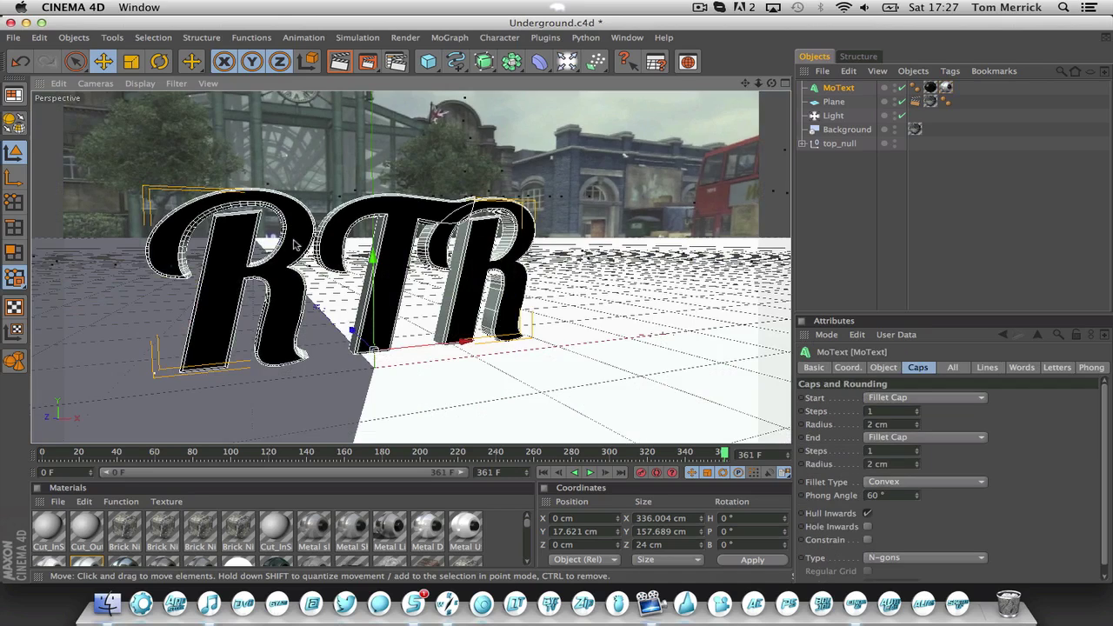
pyautogui.hotkey('ctrl', 'r')
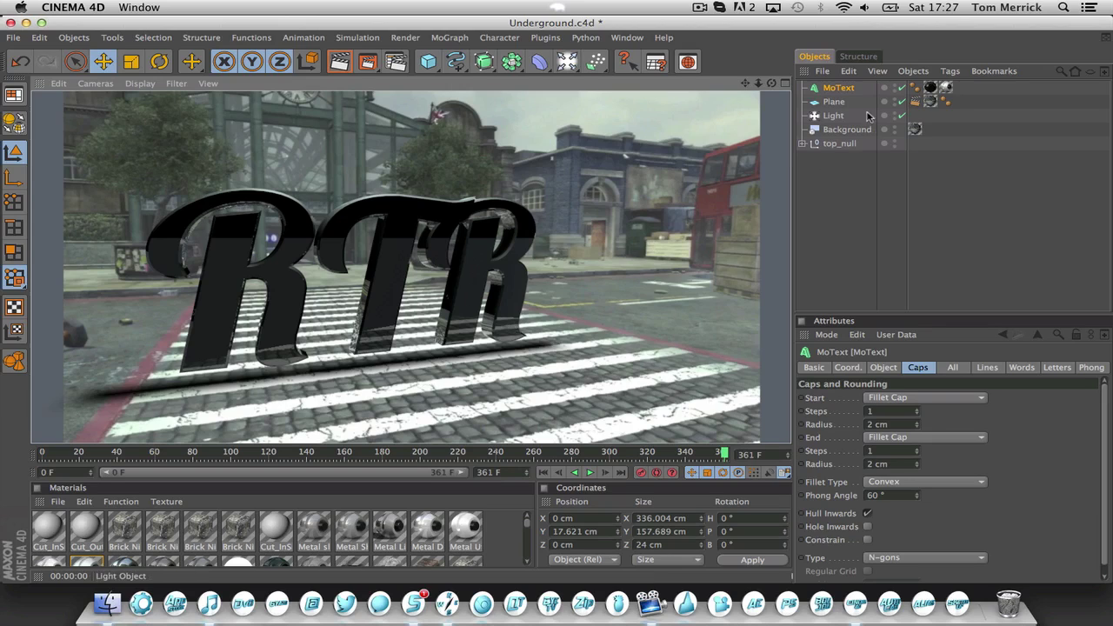
pyautogui.click(842, 91)
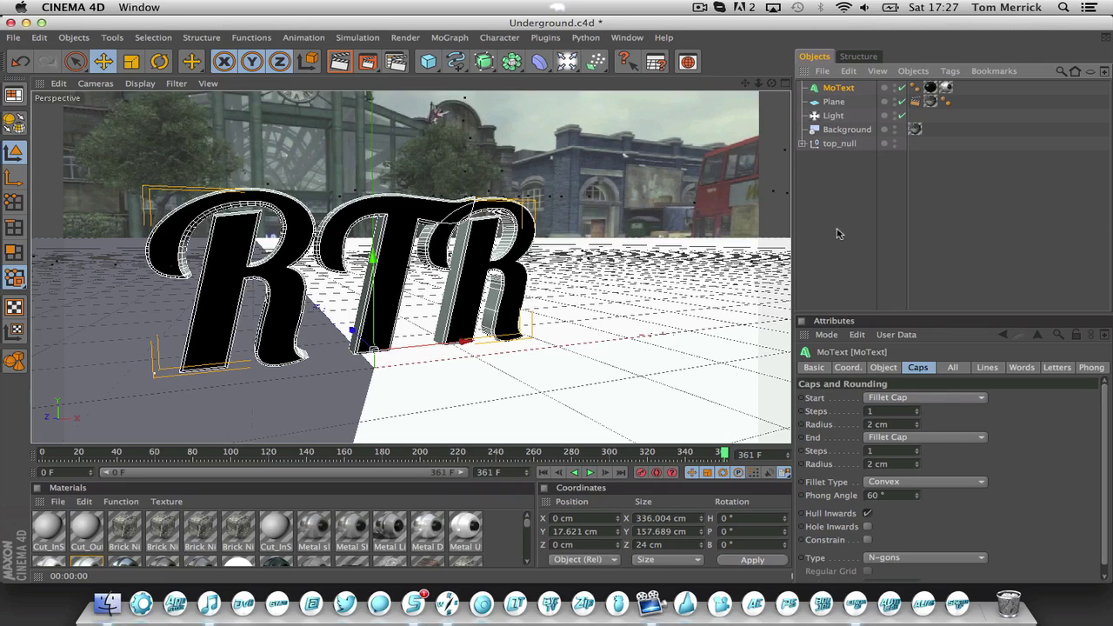
# Make the RTR MoText editable and expand its hierarchy down to the R, T, R letter extrudes.
pyautogui.press('c')
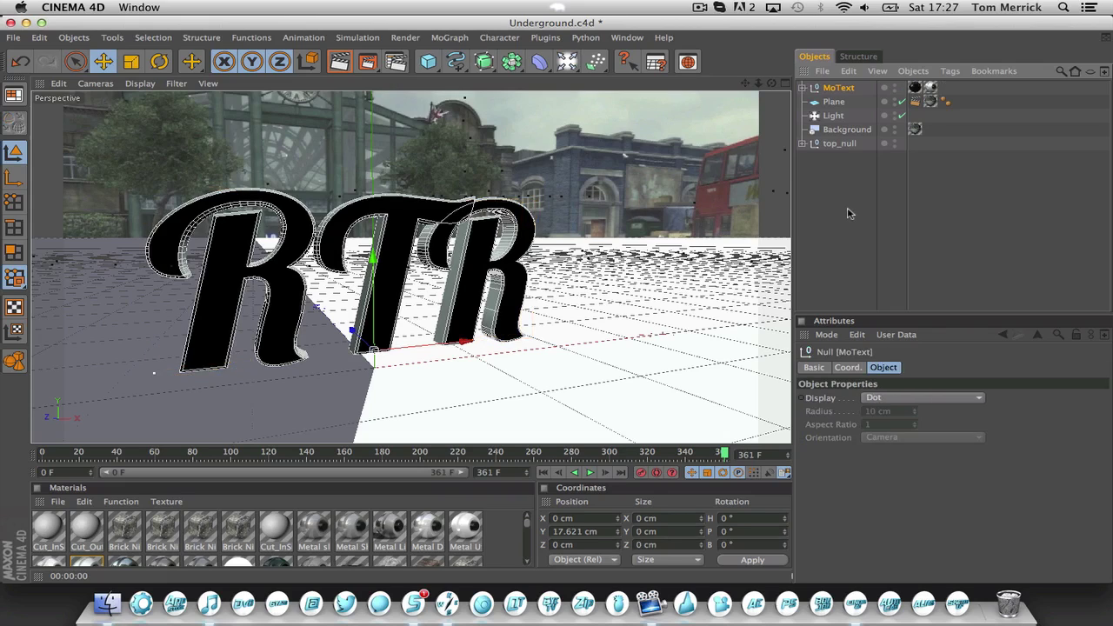
pyautogui.click(802, 88)
pyautogui.click(811, 102)
pyautogui.click(818, 116)
pyautogui.click(851, 131)
pyautogui.click(850, 143)
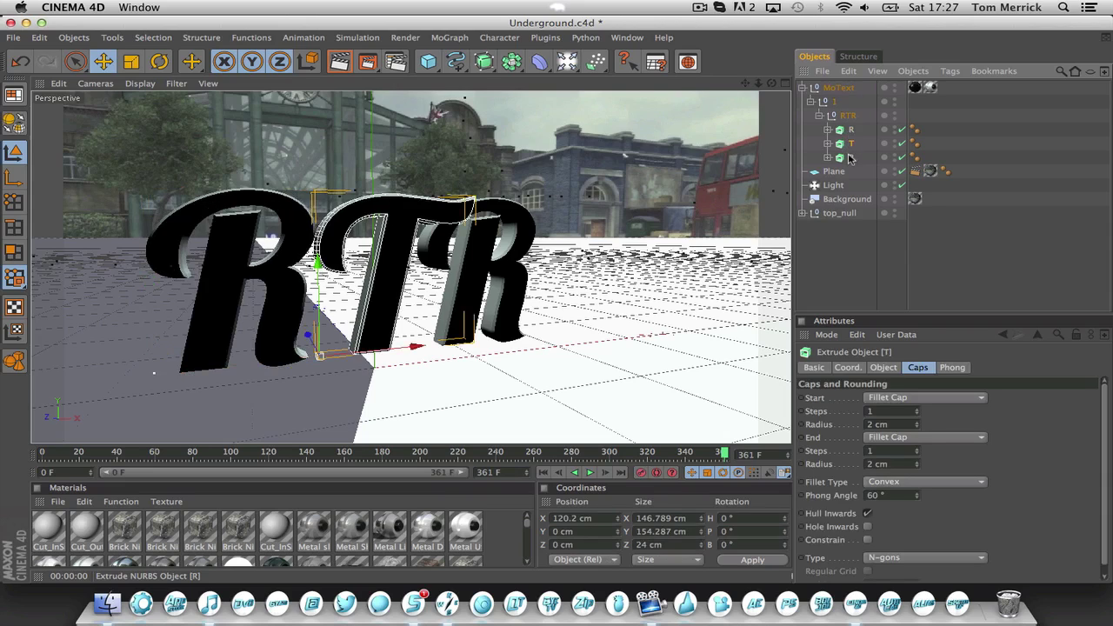
pyautogui.click(852, 157)
pyautogui.click(803, 87)
pyautogui.click(836, 88)
# Select MoText with all nested children and connect them into one polygon object, MoText.1.
pyautogui.click(851, 75)
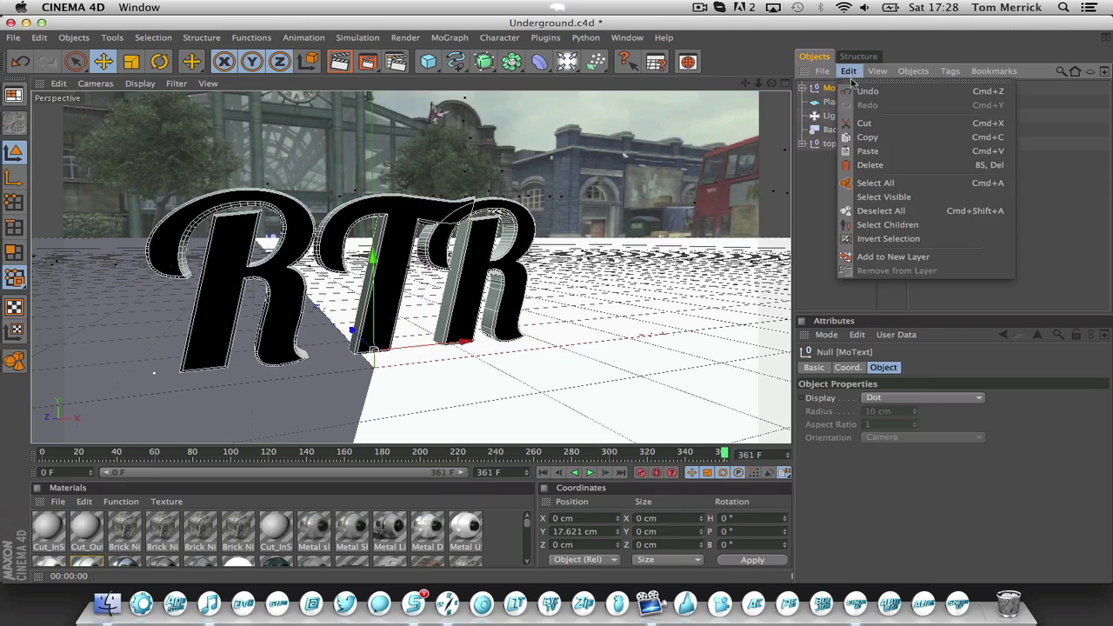
pyautogui.click(874, 215)
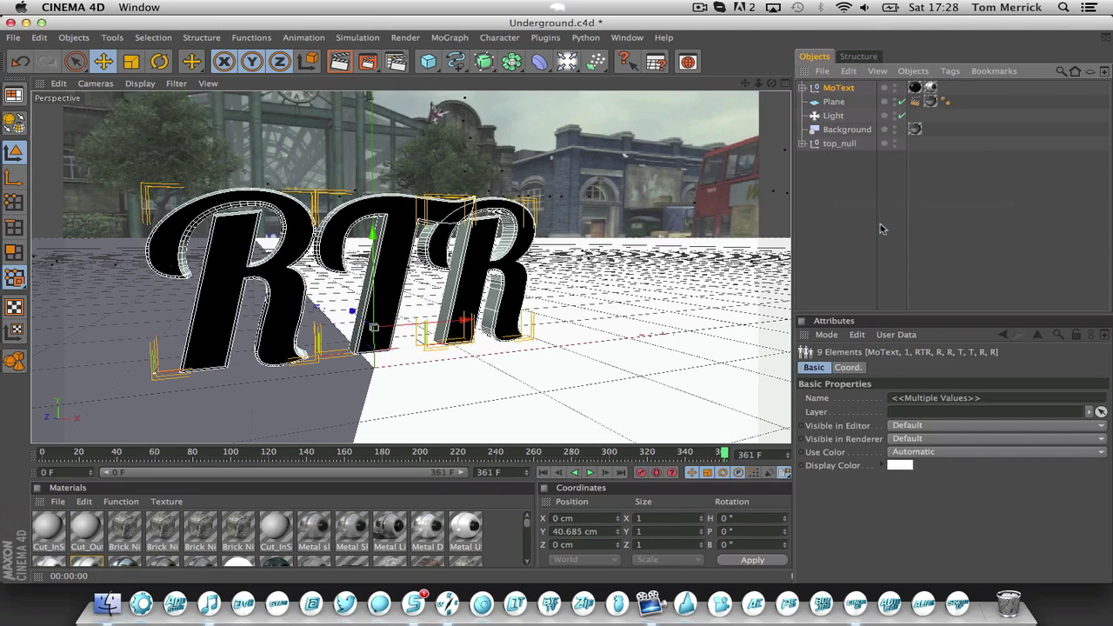
pyautogui.click(848, 70)
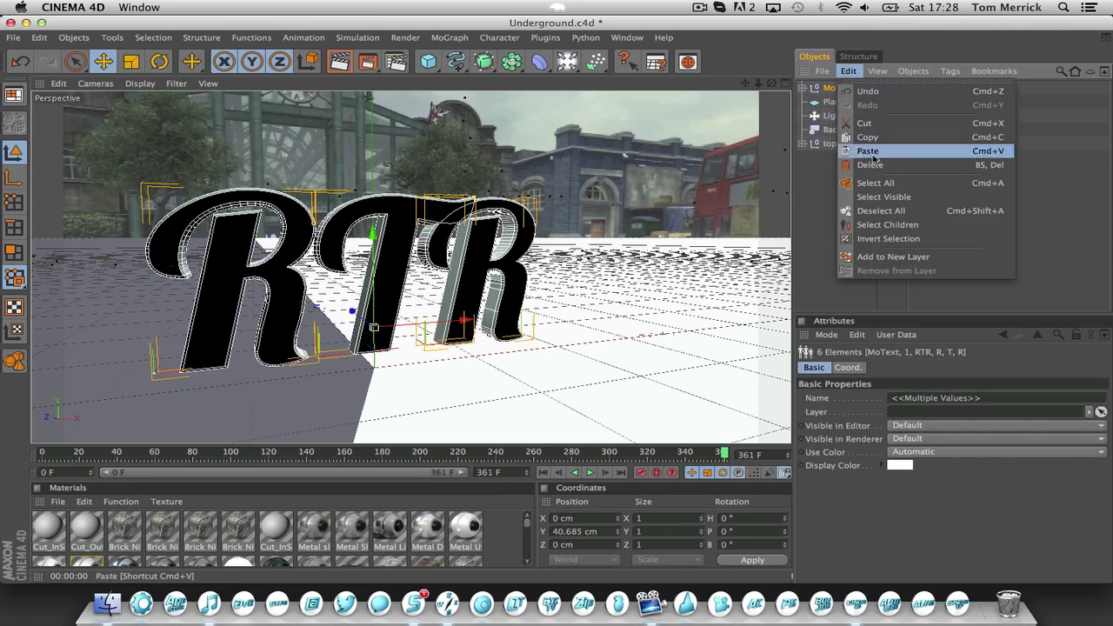
pyautogui.click(876, 224)
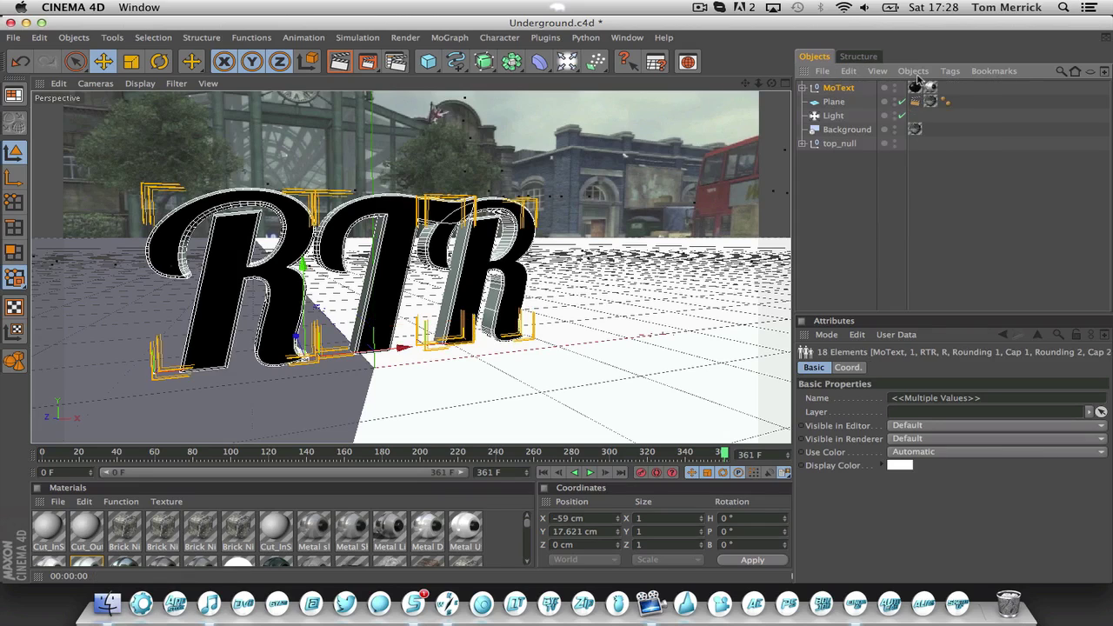
pyautogui.click(914, 71)
pyautogui.click(947, 192)
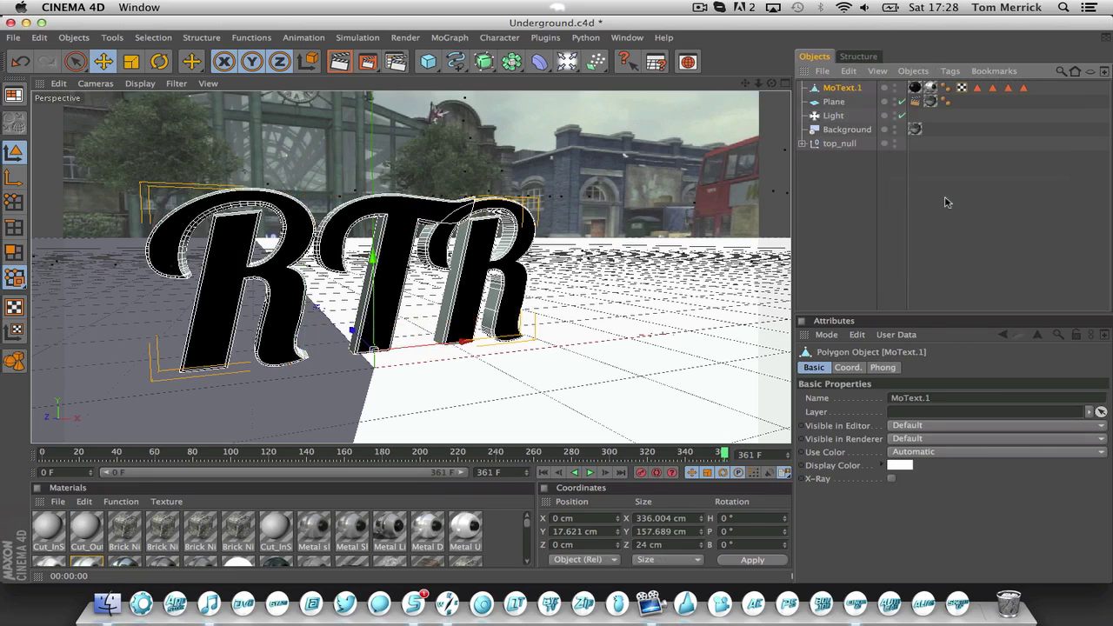
# Remove the Phong and polygon selection tags from MoText.1.
pyautogui.click(948, 88)
pyautogui.press('Delete')
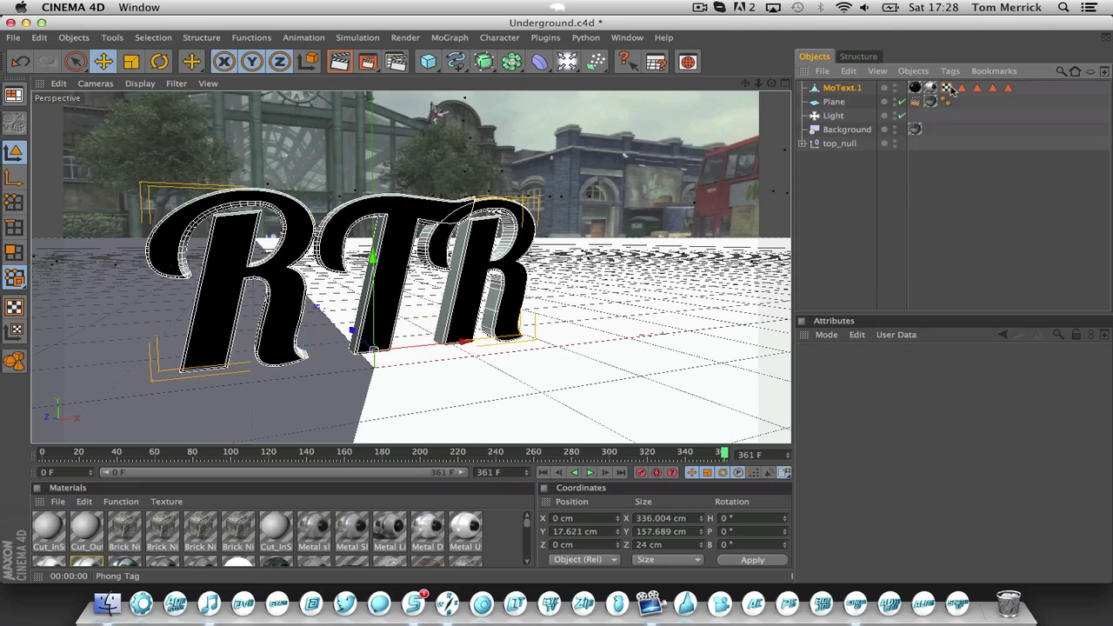
pyautogui.click(947, 89)
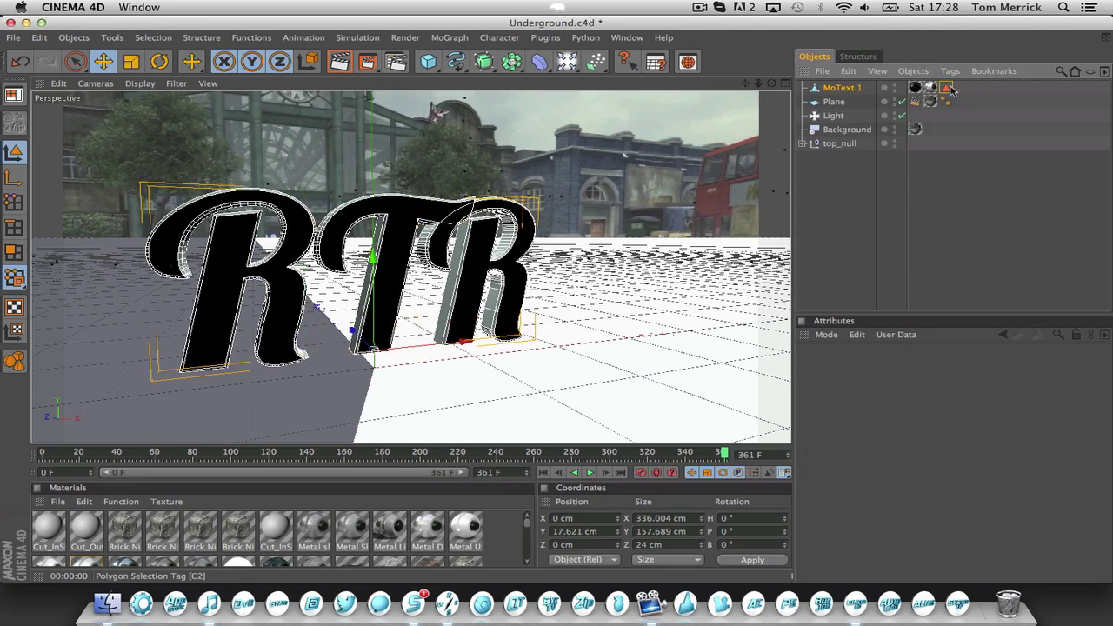
pyautogui.press('Delete')
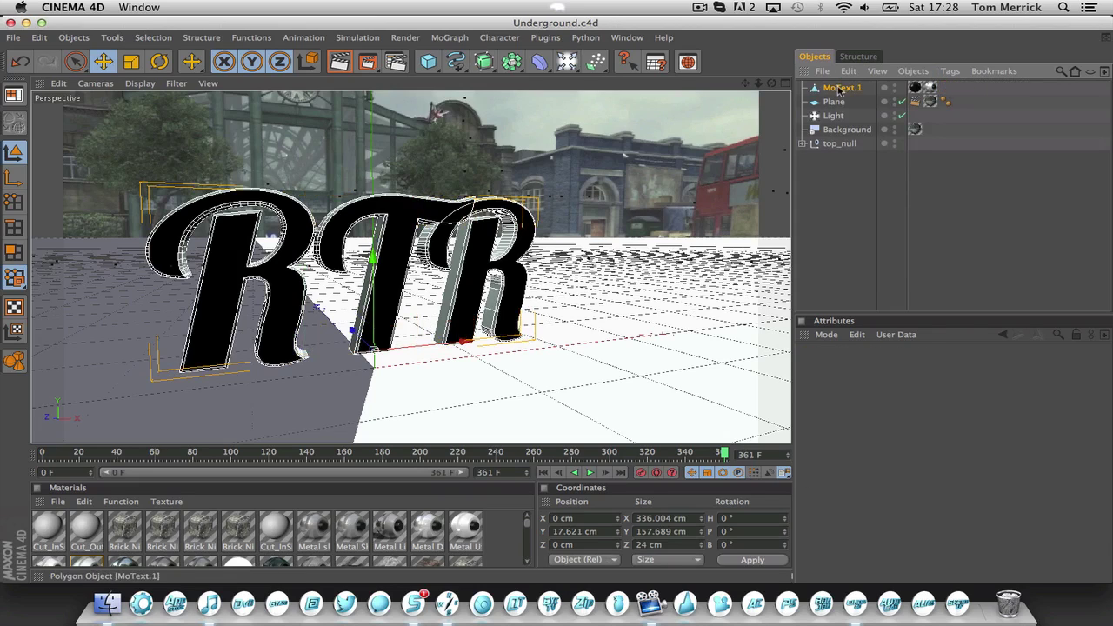
# Raise MoText.1 slightly on Y, to about 25.69 cm, and save the scene.
pyautogui.click(841, 87)
pyautogui.moveTo(372, 261)
pyautogui.mouseDown()
pyautogui.moveTo(372, 236)
pyautogui.moveTo(375, 248)
pyautogui.mouseUp()
pyautogui.press('super+s')
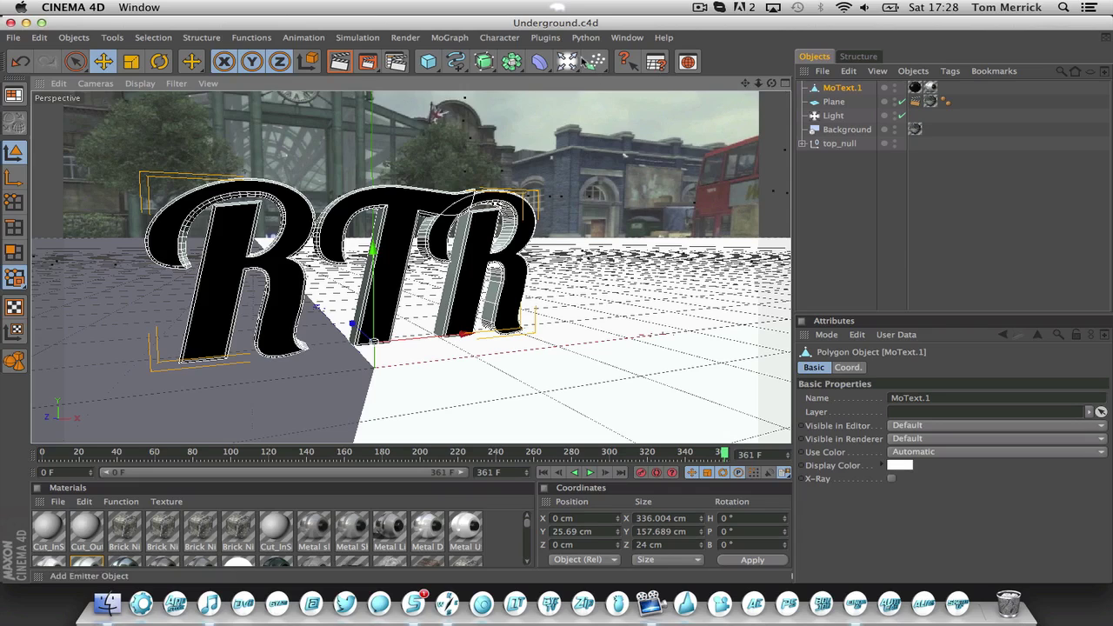
# Break the RTR text into 20 pieces with the Thrausi 1.22 fracture plugin.
pyautogui.click(552, 41)
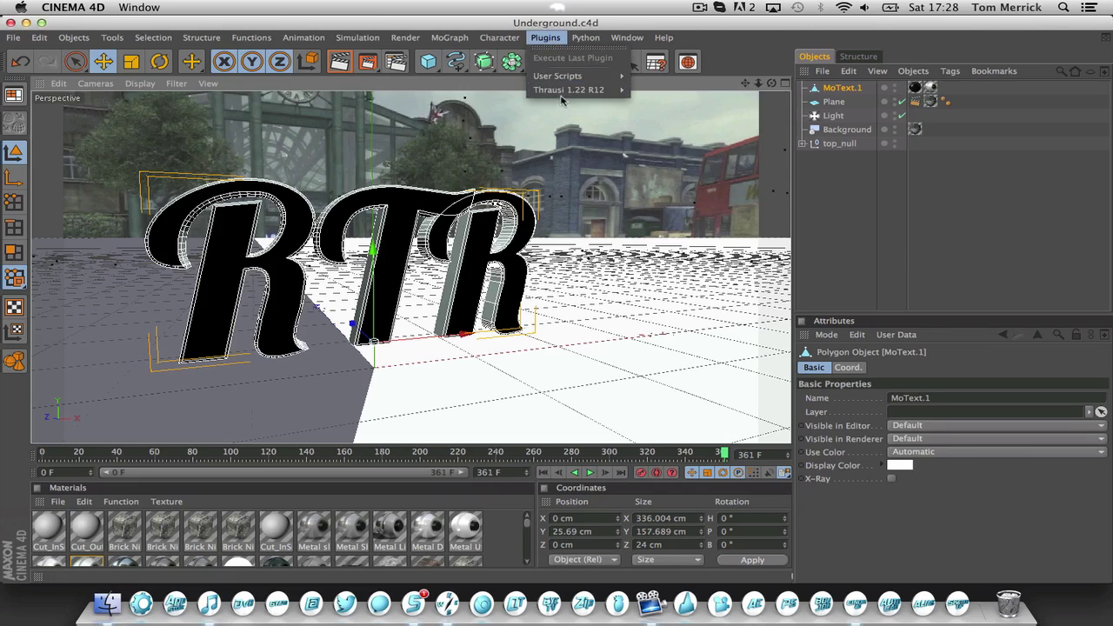
pyautogui.moveTo(564, 91)
pyautogui.click(661, 94)
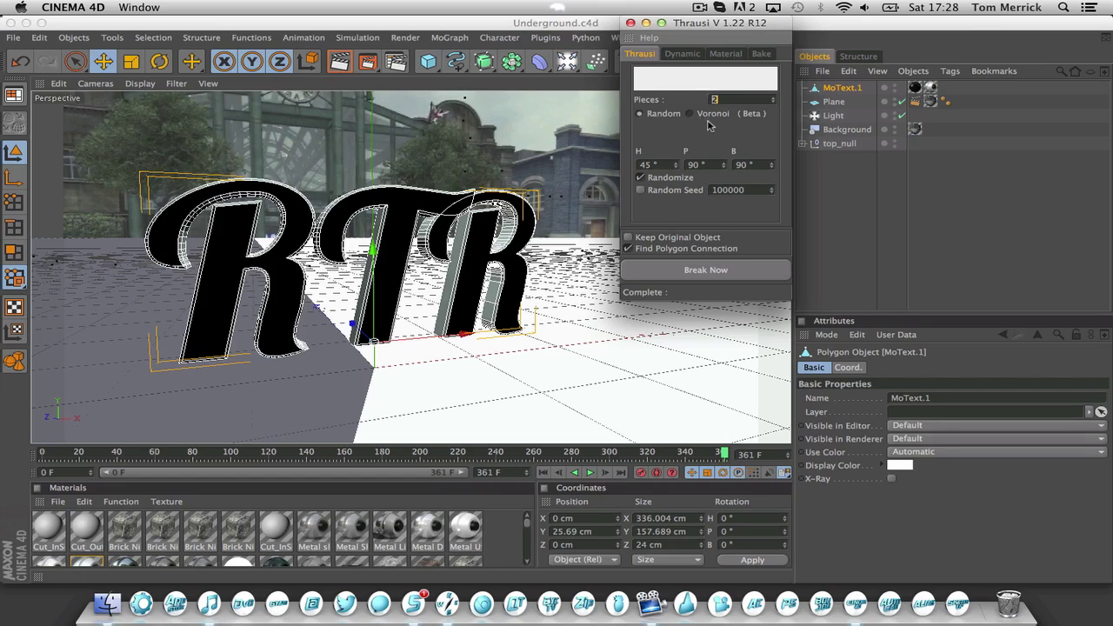
pyautogui.write('w')
pyautogui.click(694, 277)
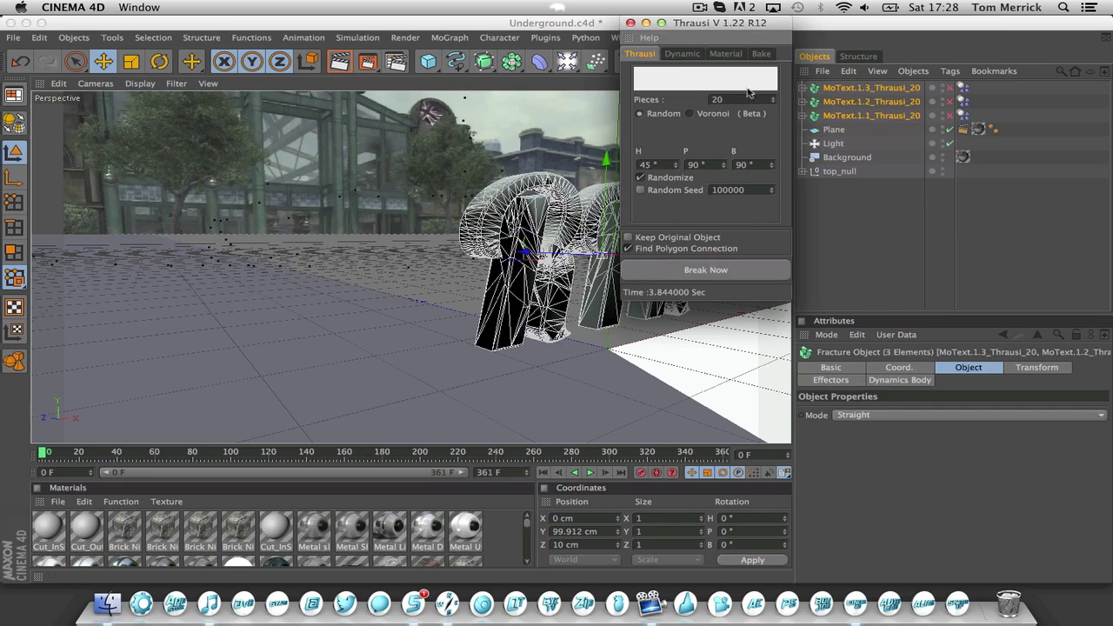
pyautogui.click(631, 23)
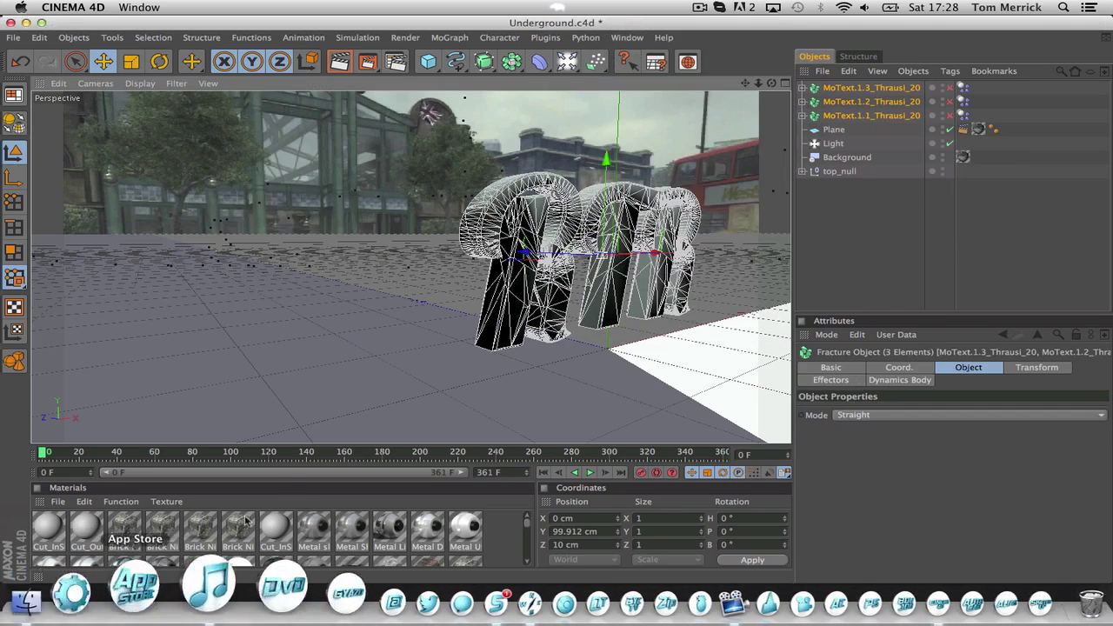
# Scrub through the fracture simulation, return to frame 0, and save the scene.
pyautogui.moveTo(282, 457); pyautogui.dragTo(73, 424)
pyautogui.hotkey('shift', 'f')
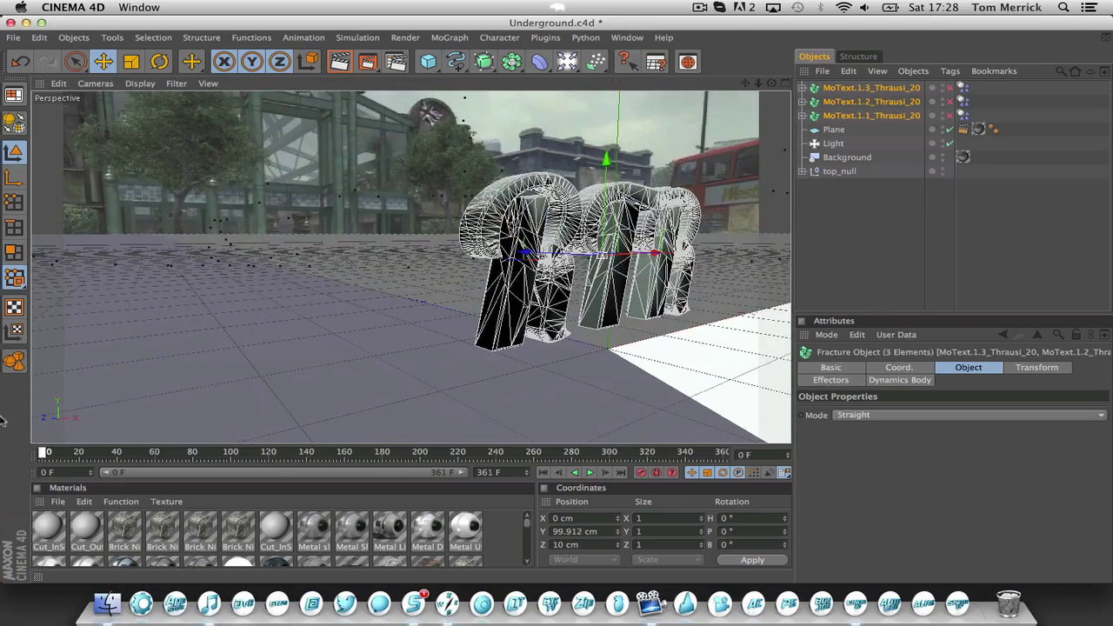
pyautogui.press('super+s')
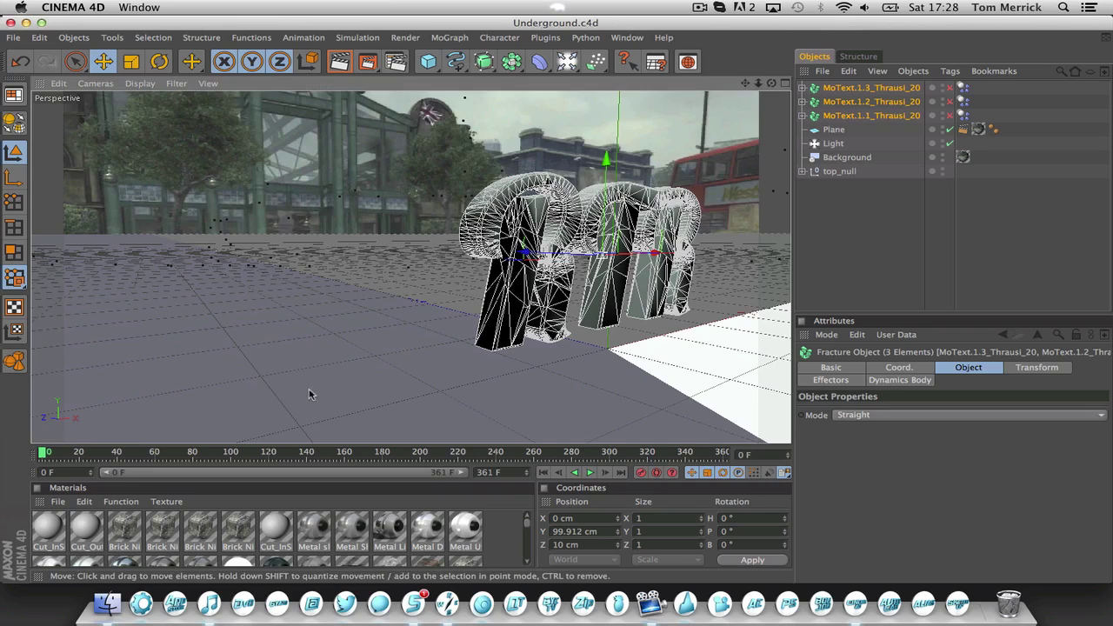
# Render a preview, enable MoText.1.1–1.3, delete their three Dynamics Body tags, and save Underground.c4d.
pyautogui.click(339, 61)
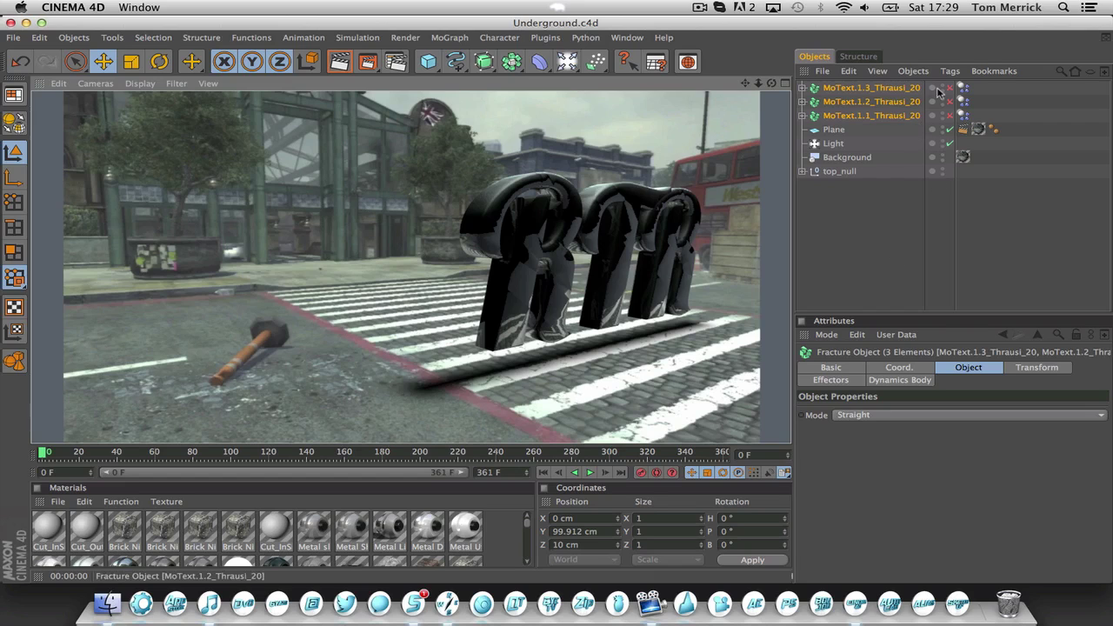
pyautogui.moveTo(950, 91); pyautogui.dragTo(953, 113)
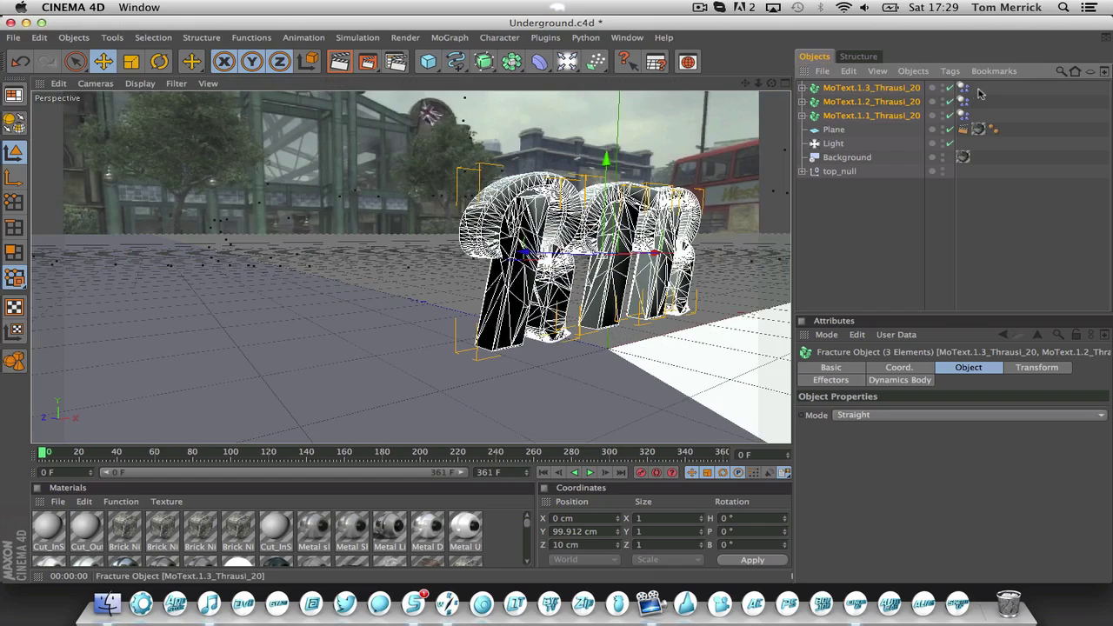
pyautogui.click(963, 88)
pyautogui.keyDown('shift'); pyautogui.click(964, 116); pyautogui.keyUp('shift')
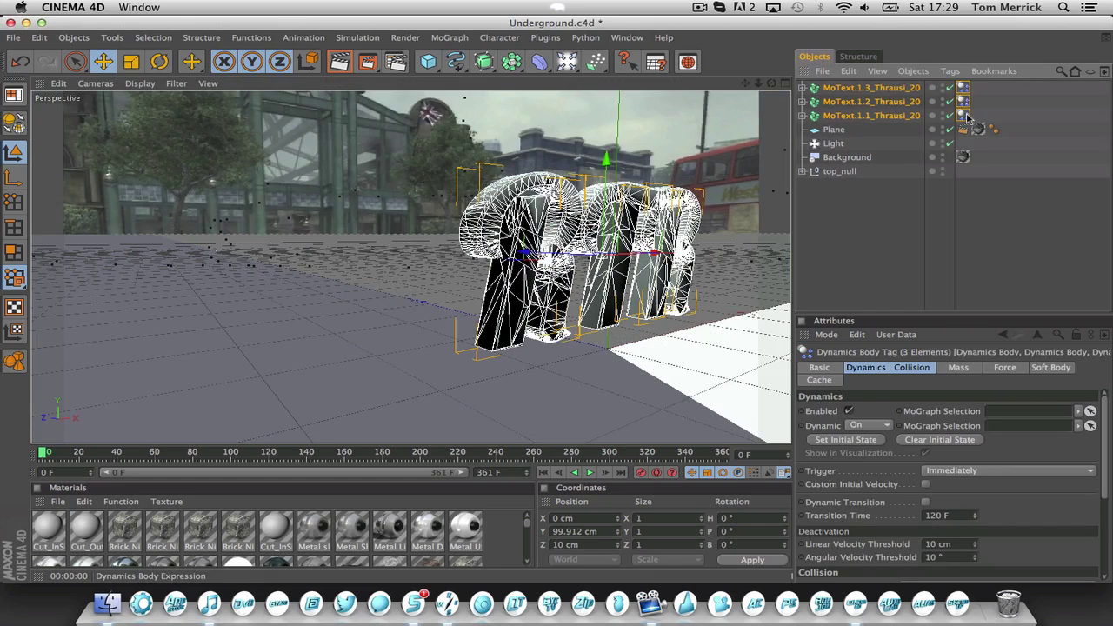
pyautogui.press('Delete')
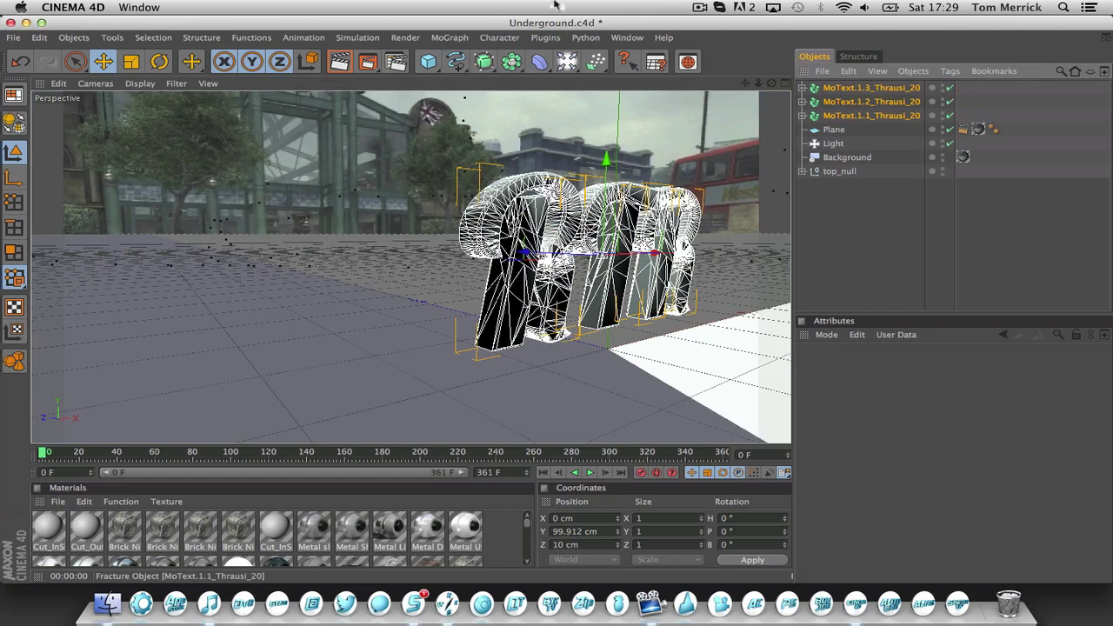
pyautogui.press('super+s')
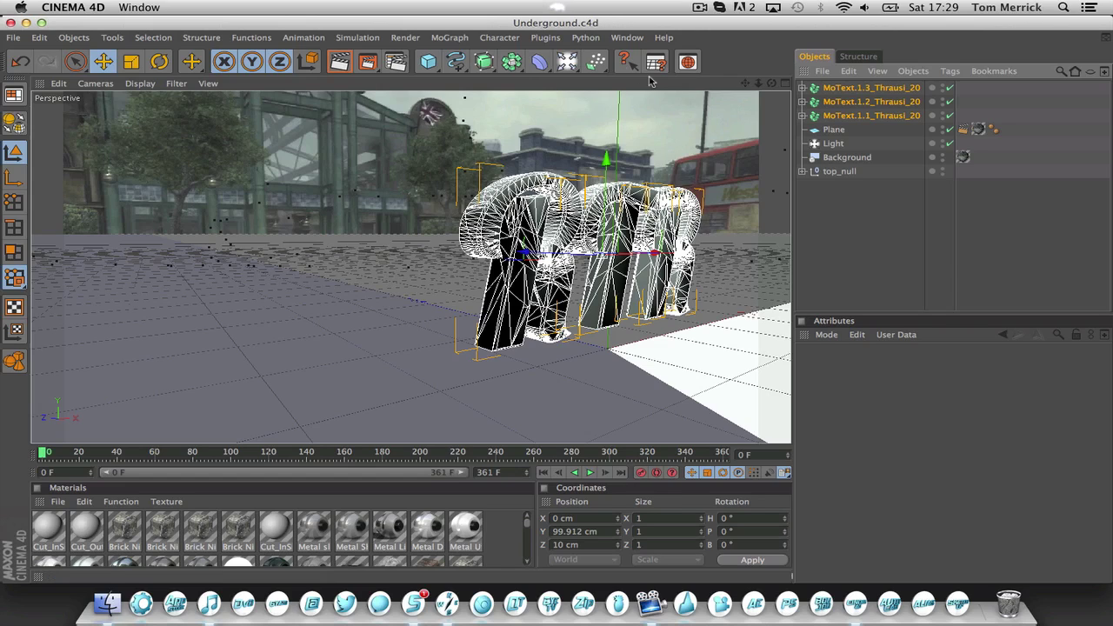
# Add a MoGraph Fracture object, select MoText.1.3's Pieces 1–20, then delete MoText.1.3.
pyautogui.click(454, 38)
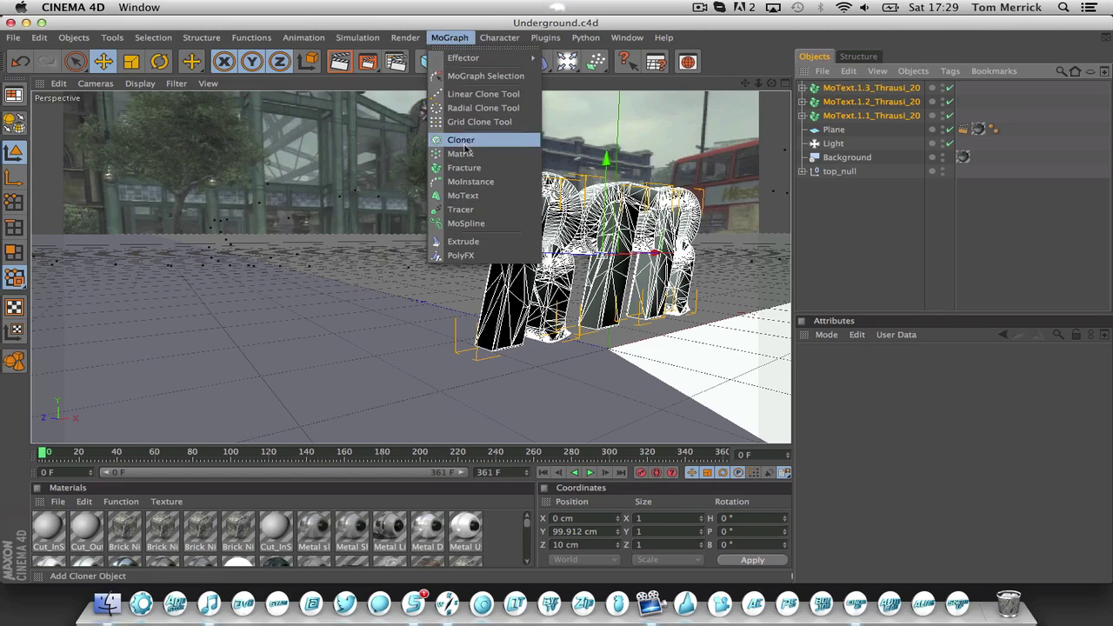
pyautogui.click(463, 167)
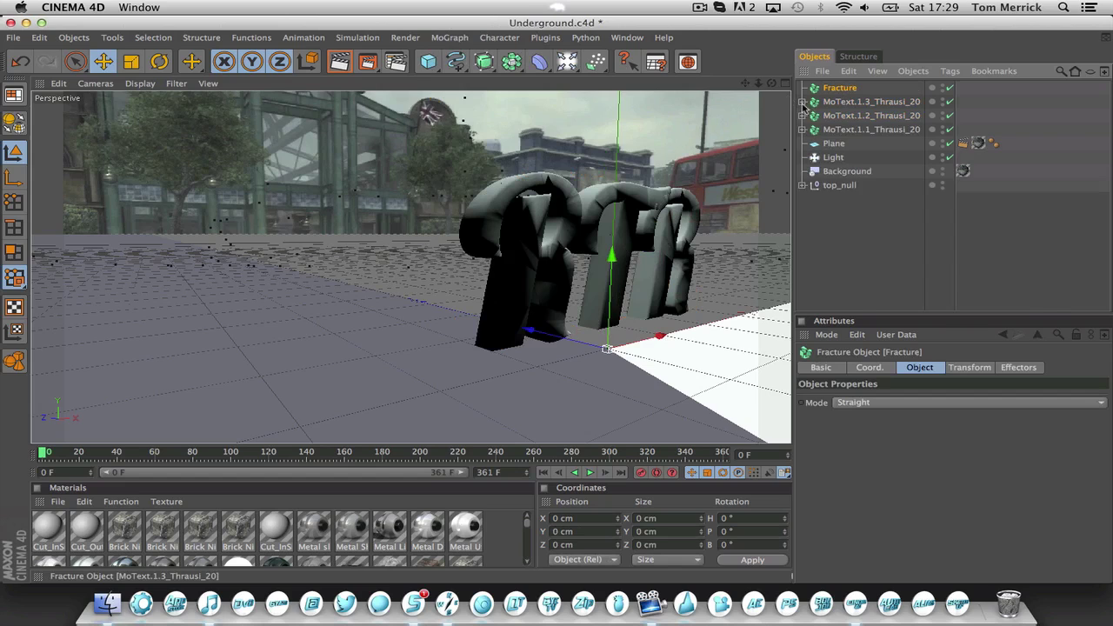
pyautogui.click(804, 103)
pyautogui.click(842, 118)
pyautogui.scroll(-5, 842, 122)
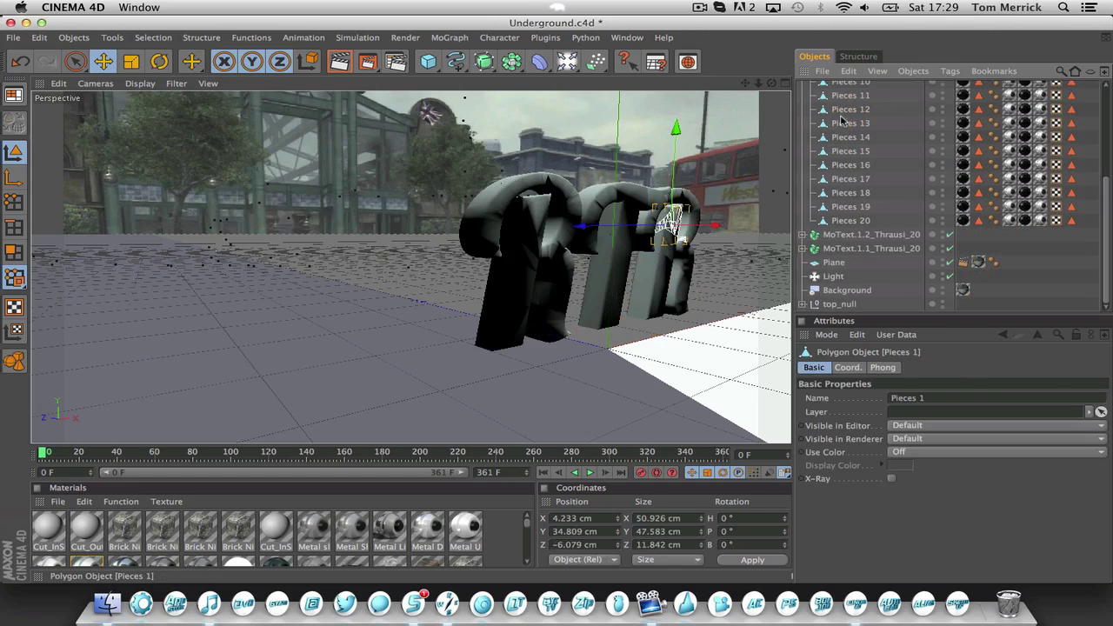
pyautogui.keyDown('shift'); pyautogui.click(859, 221); pyautogui.keyUp('shift')
pyautogui.scroll(5, 860, 221)
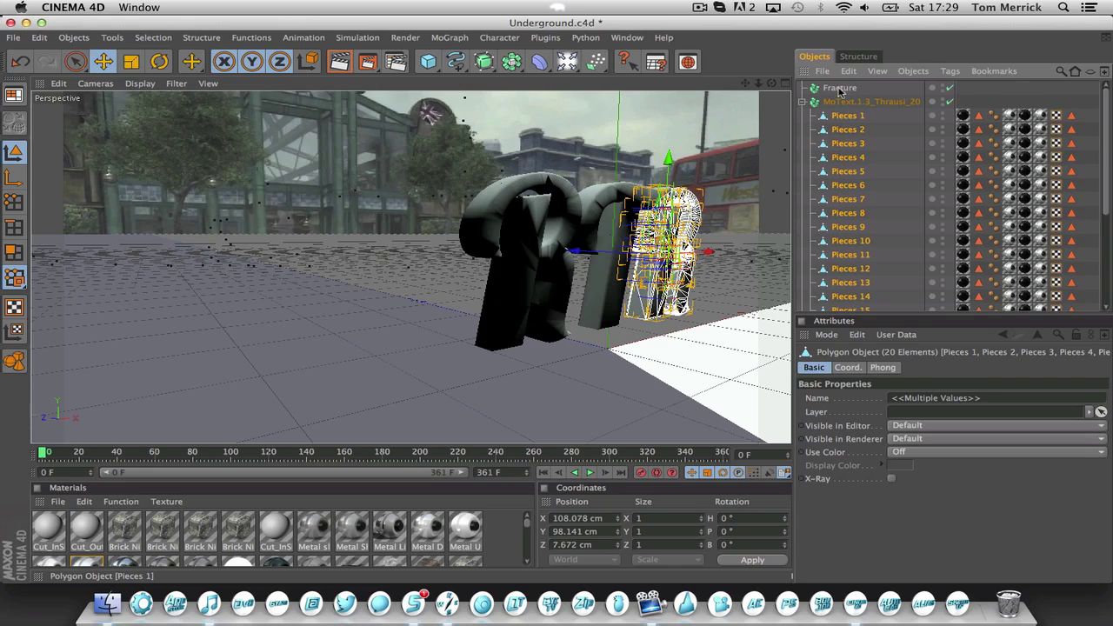
pyautogui.click(803, 102)
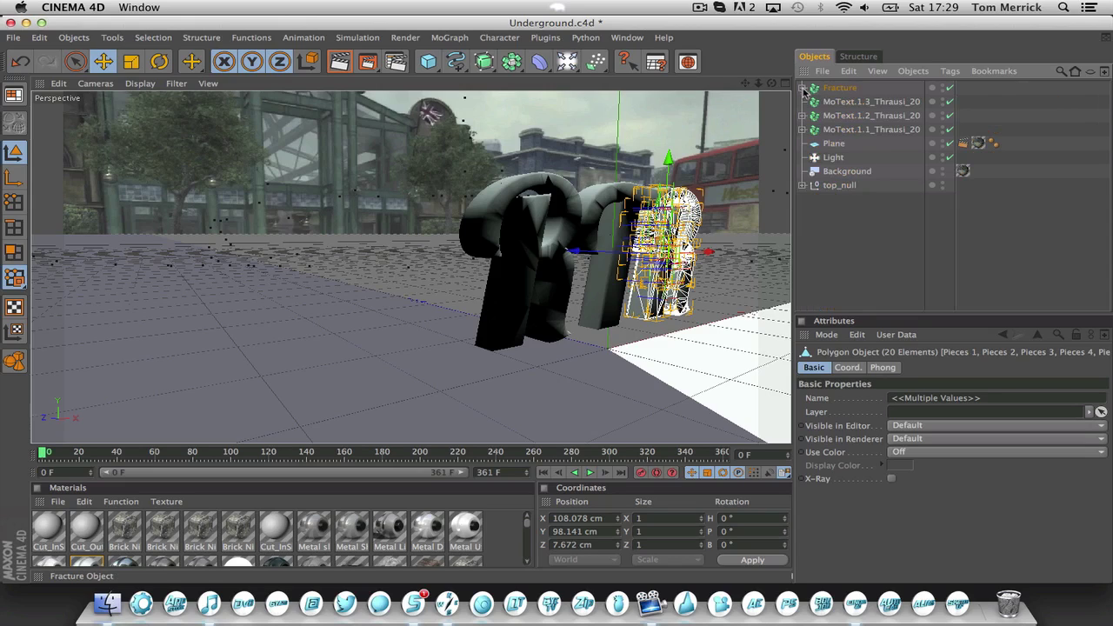
pyautogui.click(817, 107)
pyautogui.press('BackSpace')
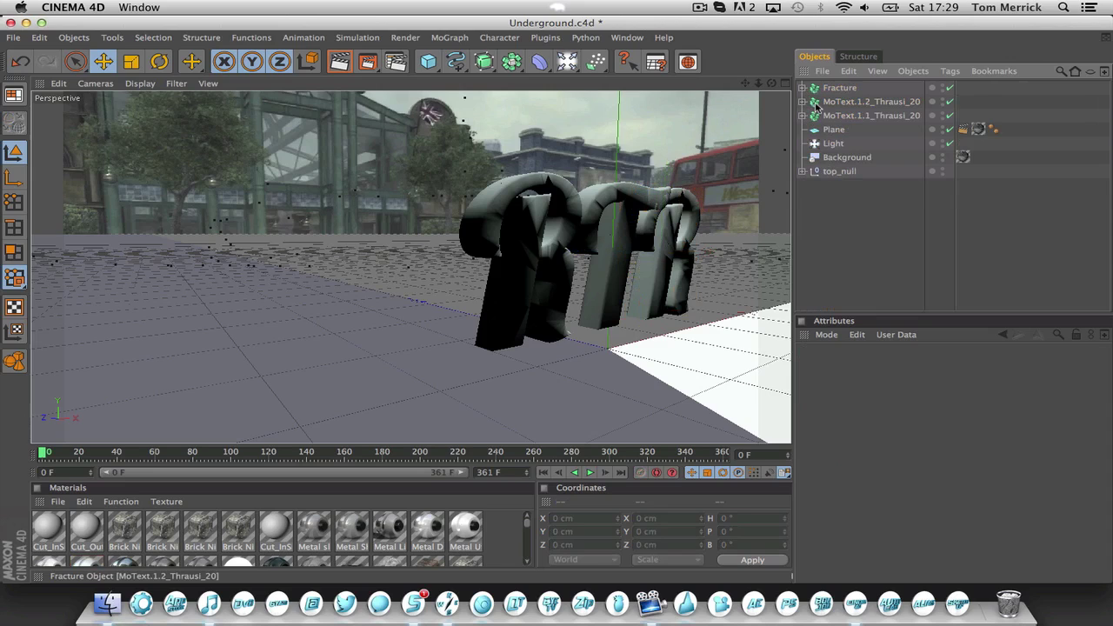
# Select Pieces 1–20 inside MoText.1.2 and inside MoText.1.1.
pyautogui.click(803, 102)
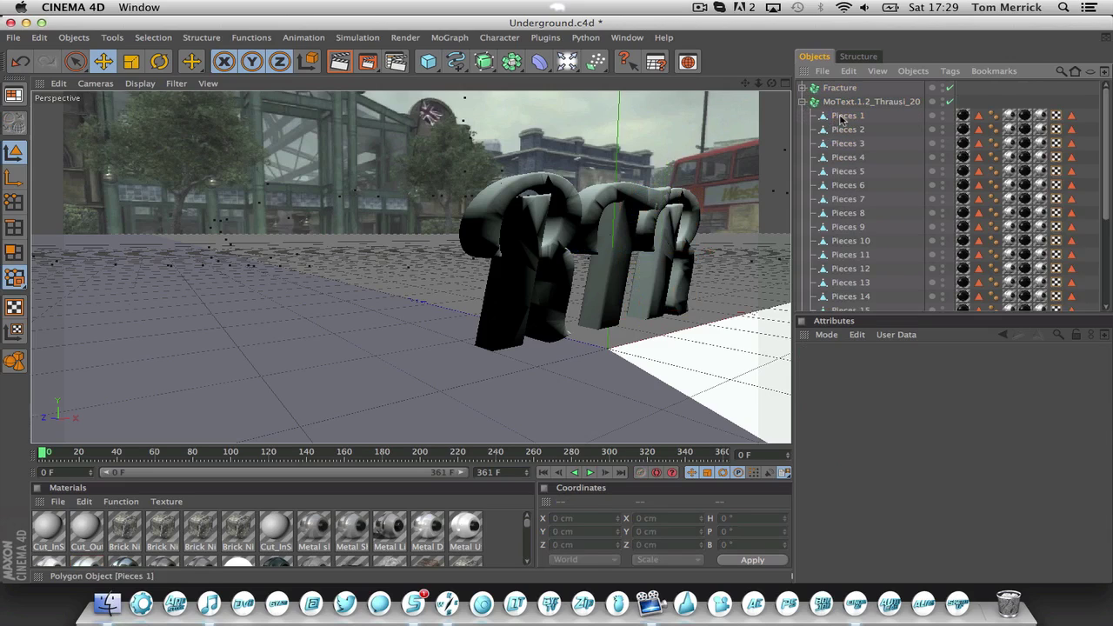
pyautogui.click(842, 118)
pyautogui.scroll(-4, 842, 120)
pyautogui.keyDown('shift'); pyautogui.click(833, 235); pyautogui.keyUp('shift')
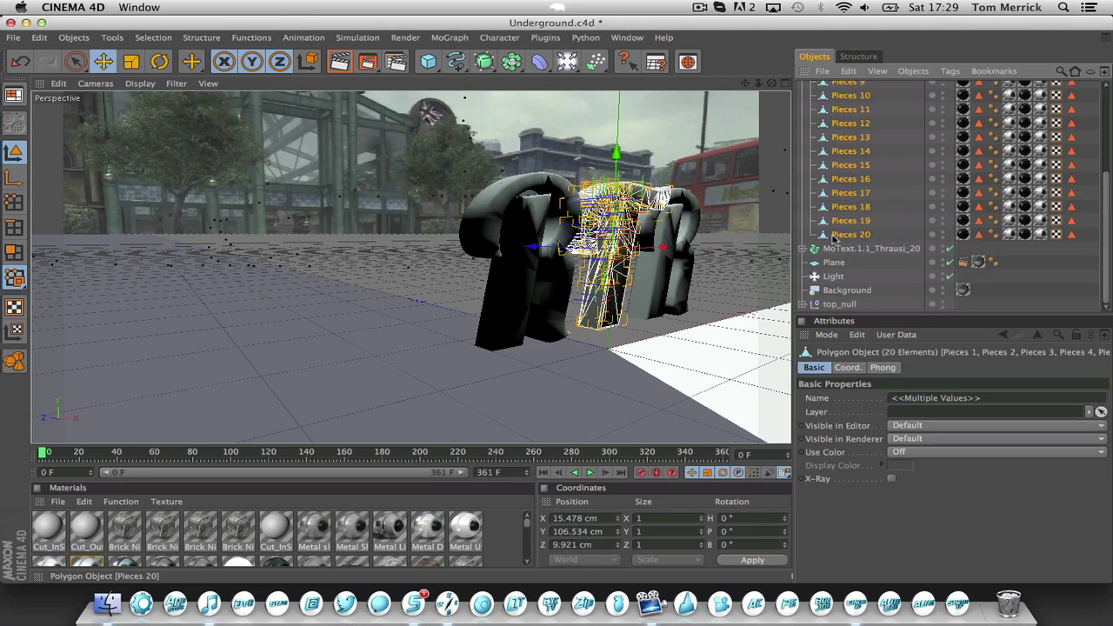
pyautogui.scroll(4, 839, 174)
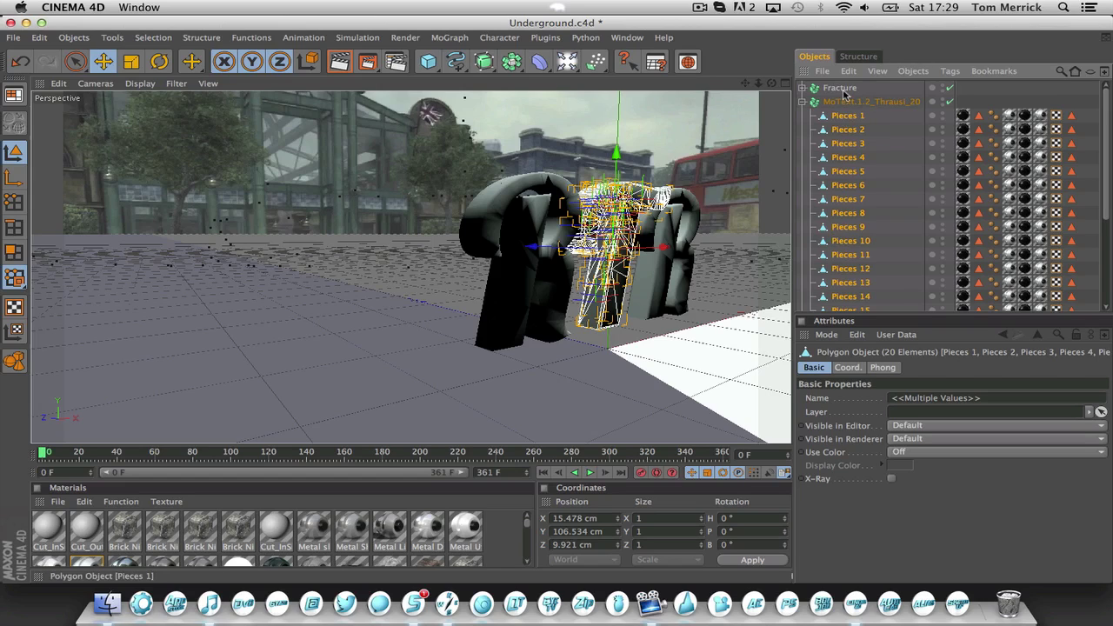
pyautogui.click(803, 102)
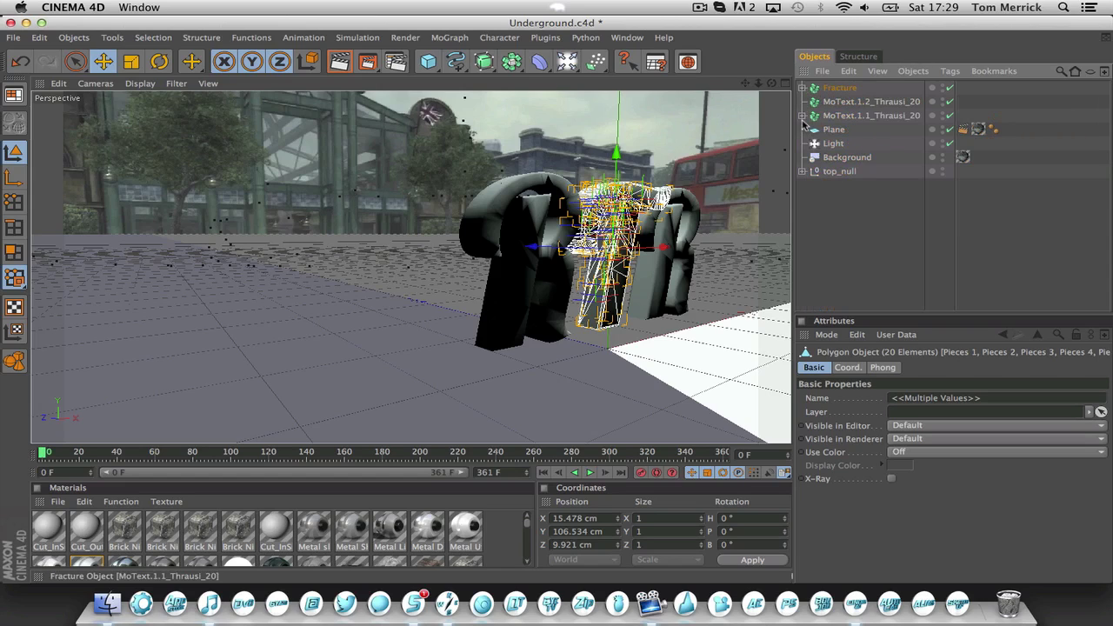
pyautogui.click(803, 129)
pyautogui.click(802, 116)
pyautogui.click(848, 130)
pyautogui.scroll(-5, 853, 174)
pyautogui.keyDown('shift'); pyautogui.click(848, 252); pyautogui.keyUp('shift')
pyautogui.scroll(5, 848, 251)
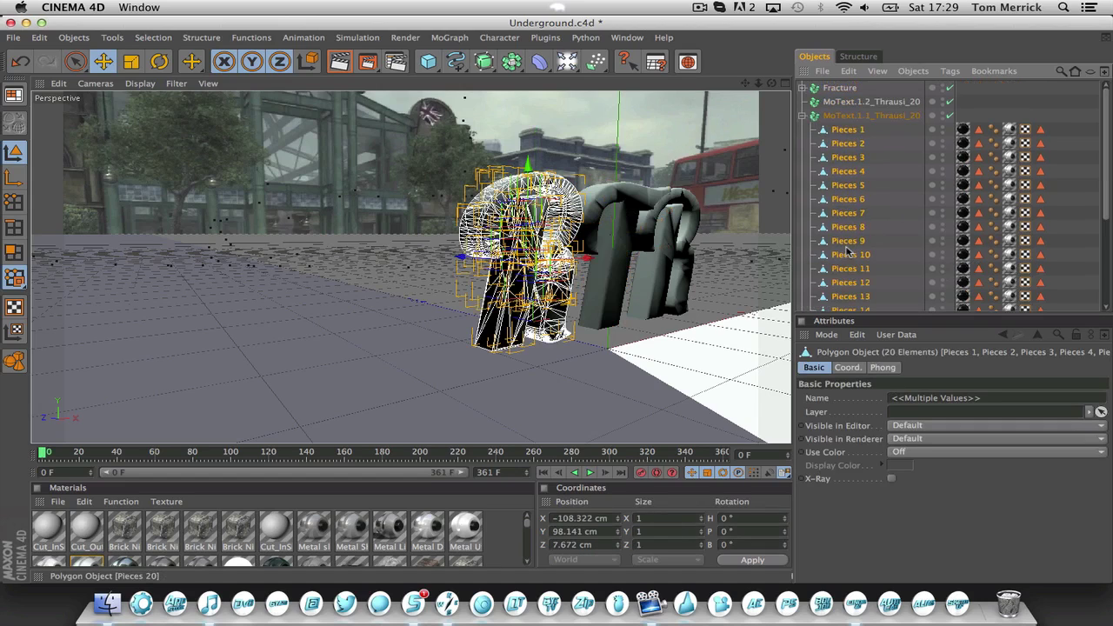
# Move the selected pieces under Fracture, delete the emptied MoText.1.2 and MoText.1.1, and save.
pyautogui.moveTo(839, 103); pyautogui.dragTo(839, 88)
pyautogui.click(813, 88)
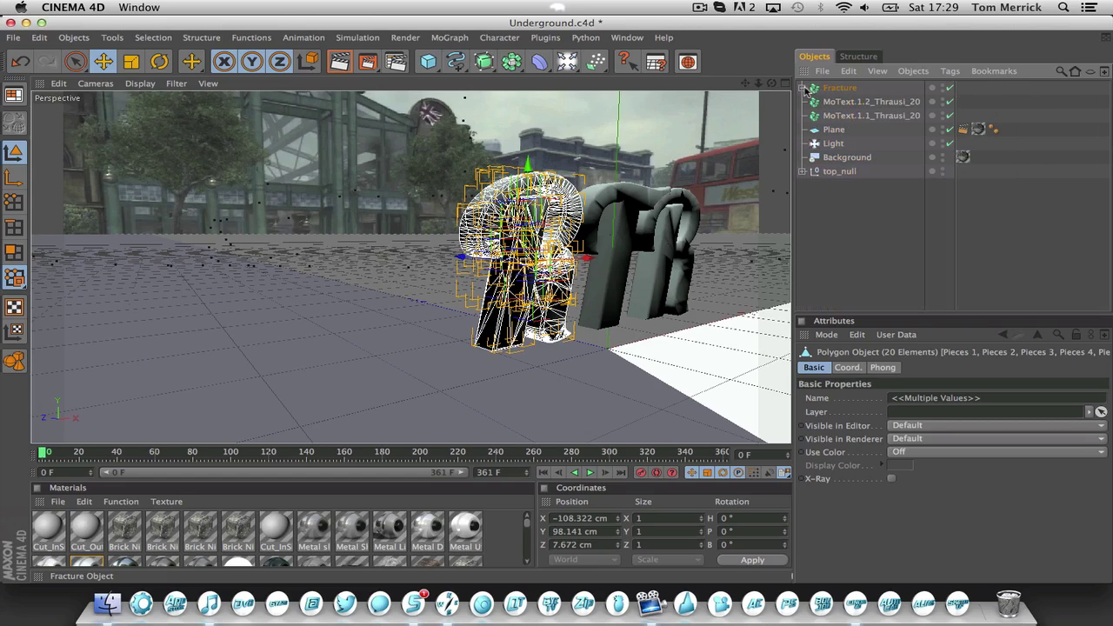
pyautogui.click(834, 102)
pyautogui.keyDown('shift'); pyautogui.click(831, 118); pyautogui.keyUp('shift')
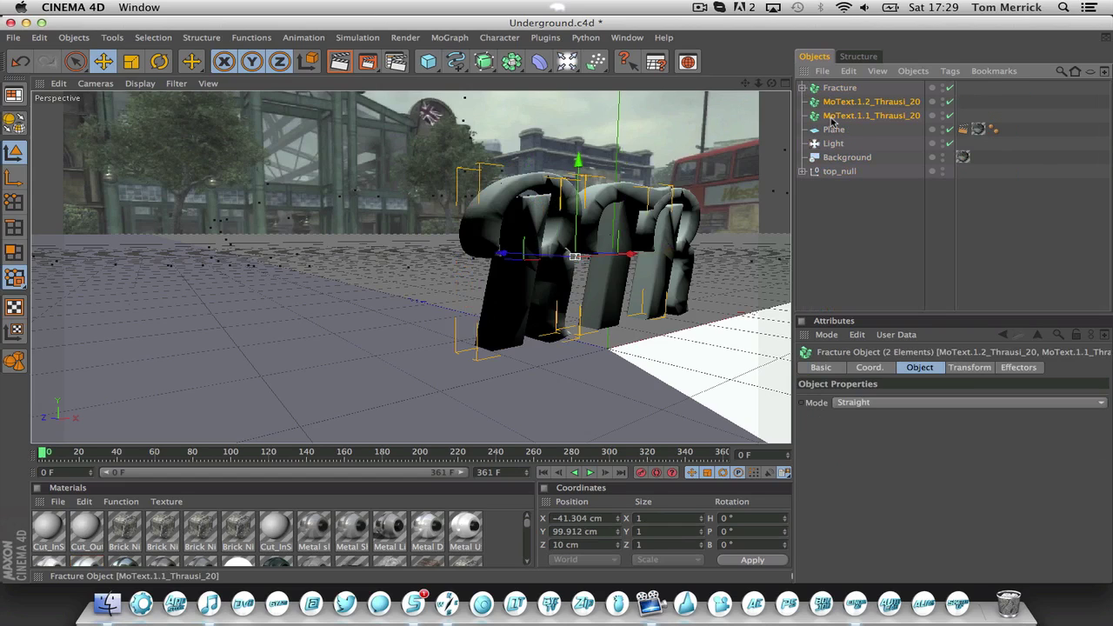
pyautogui.press('Delete')
pyautogui.press('super+s')
# Try moving the Fracture object, then undo the move and deselect it.
pyautogui.click(840, 88)
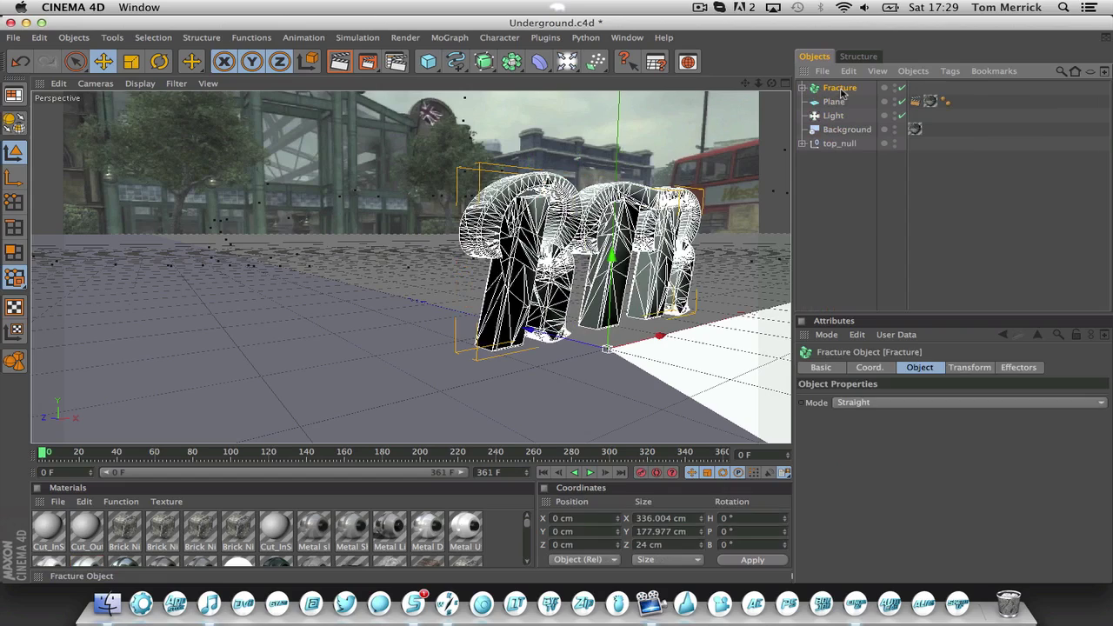
pyautogui.moveTo(553, 348); pyautogui.dragTo(602, 346)
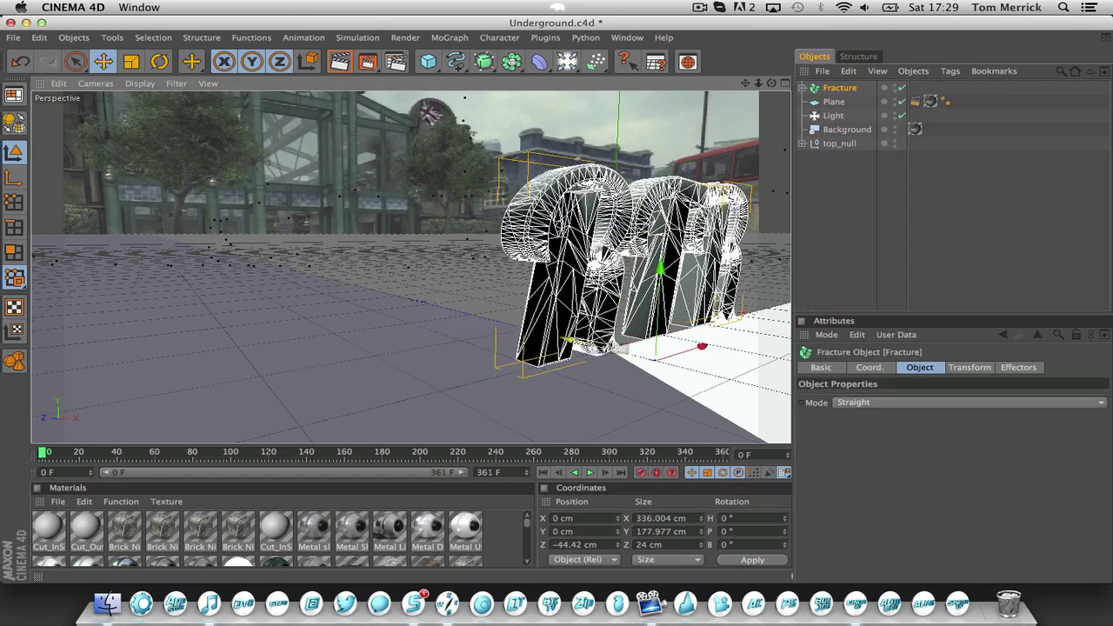
pyautogui.press('super+z')
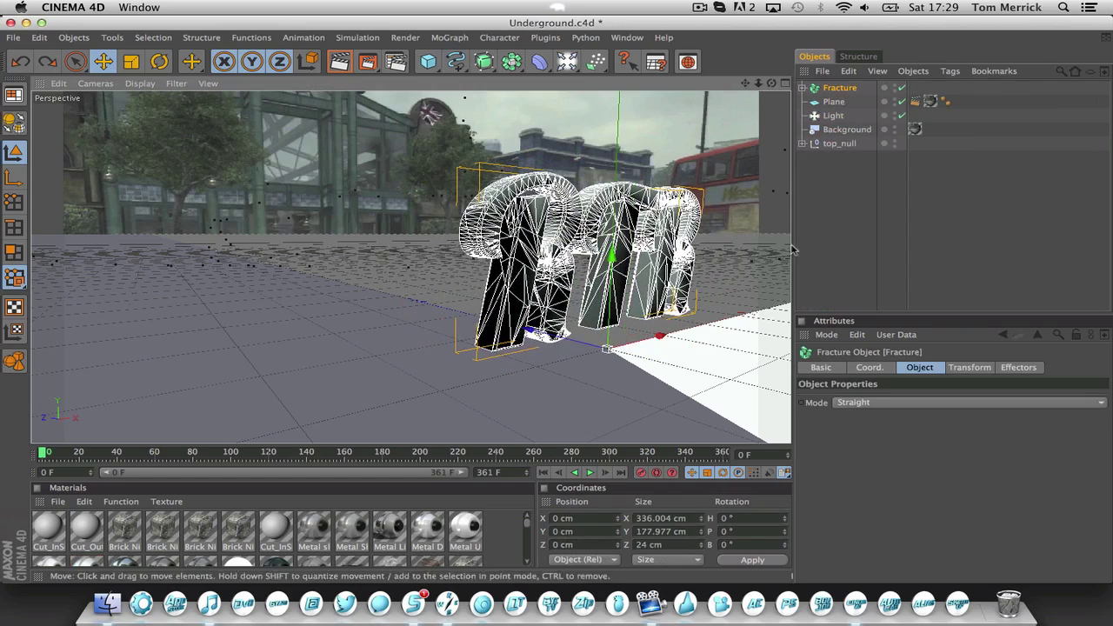
pyautogui.click(864, 230)
# Play the animation to frame 300, render the view, and save.
pyautogui.press('F8')
pyautogui.click(339, 63)
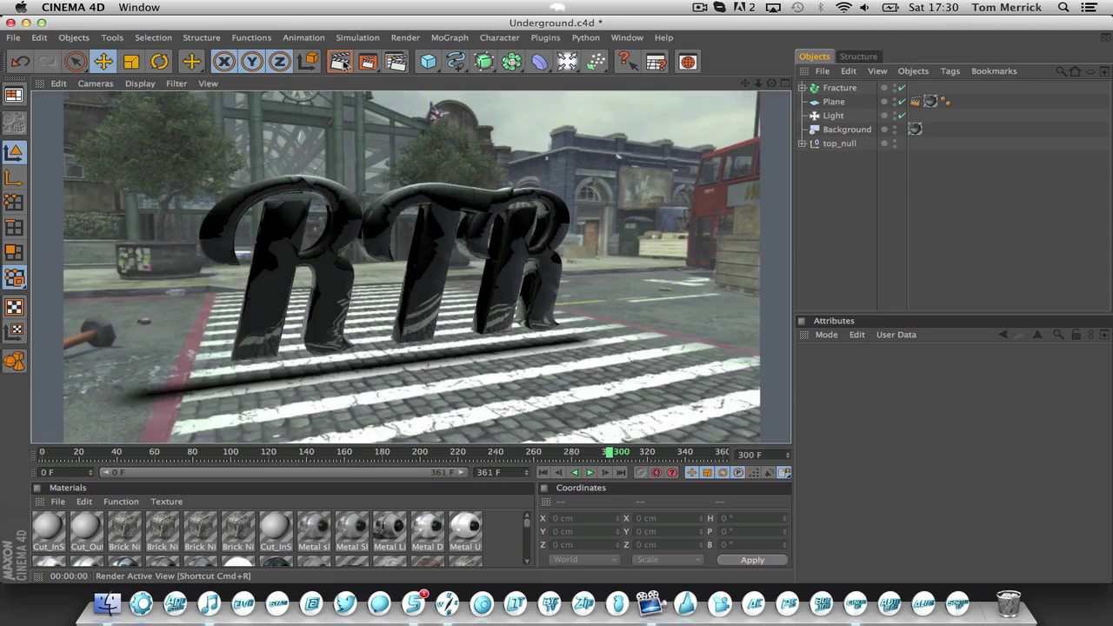
pyautogui.press('super+s')
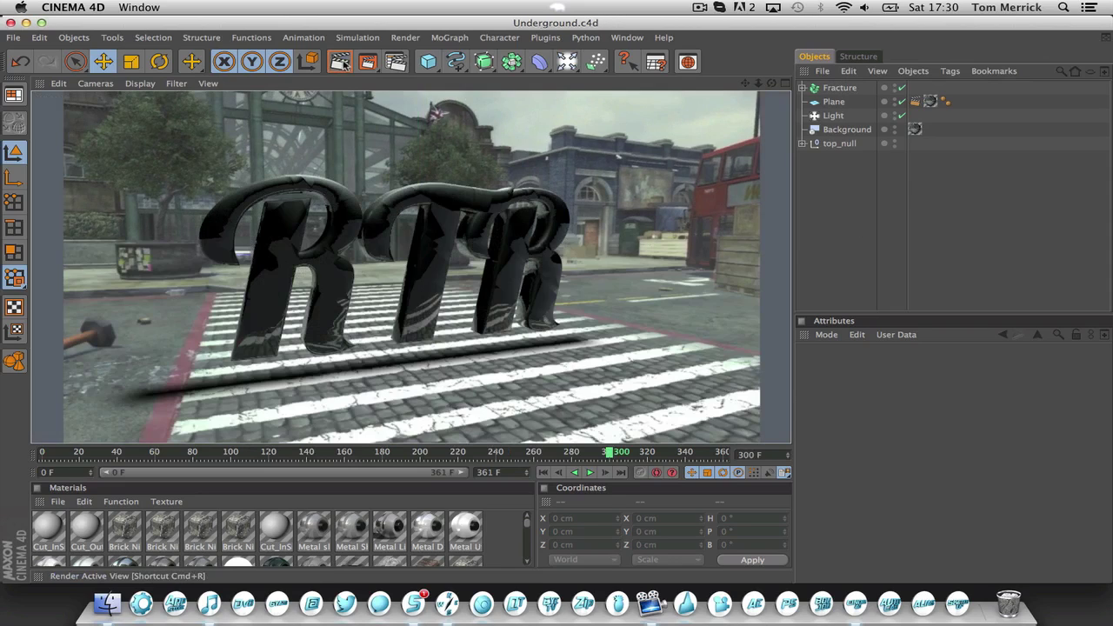
# Expand Fracture and select it together with all its fractured pieces.
pyautogui.click(804, 89)
pyautogui.click(835, 89)
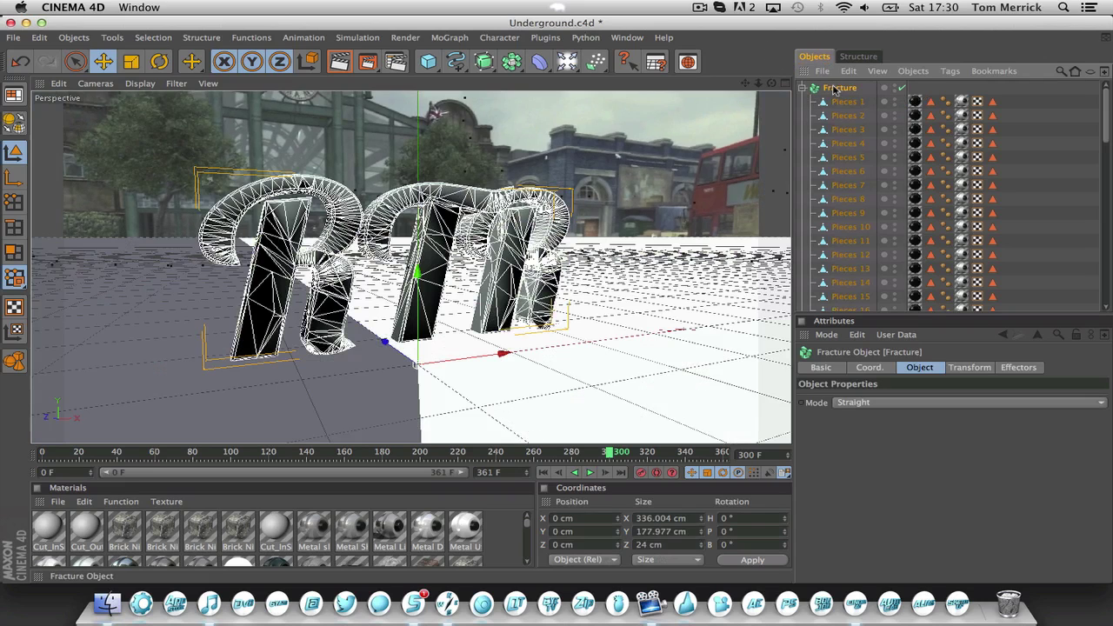
pyautogui.scroll(-5, 835, 130)
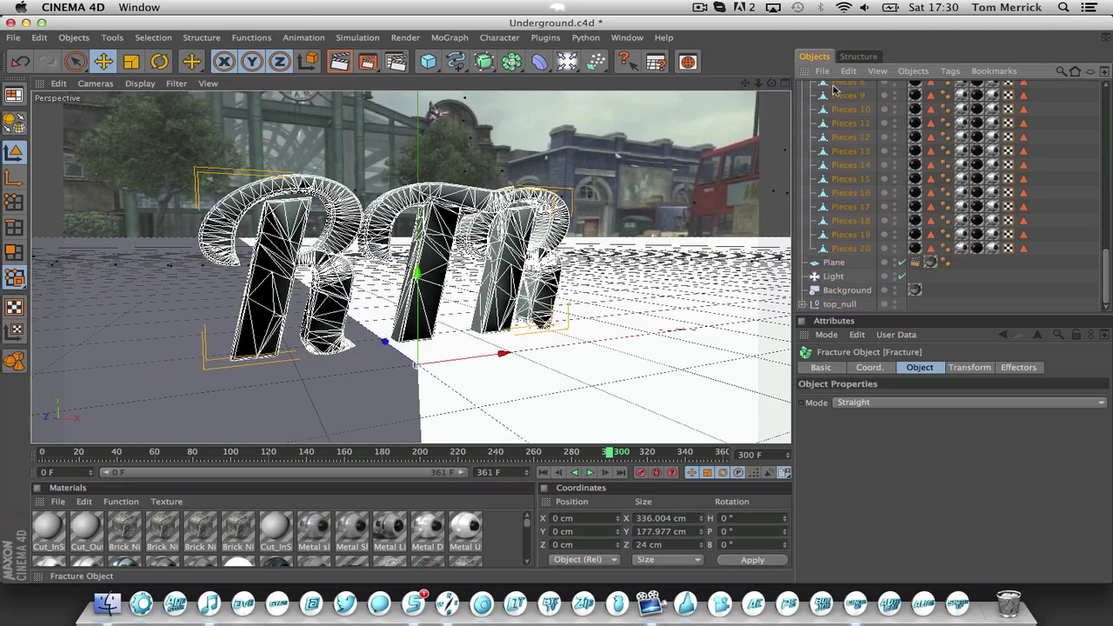
pyautogui.keyDown('shift'); pyautogui.click(849, 250); pyautogui.keyUp('shift')
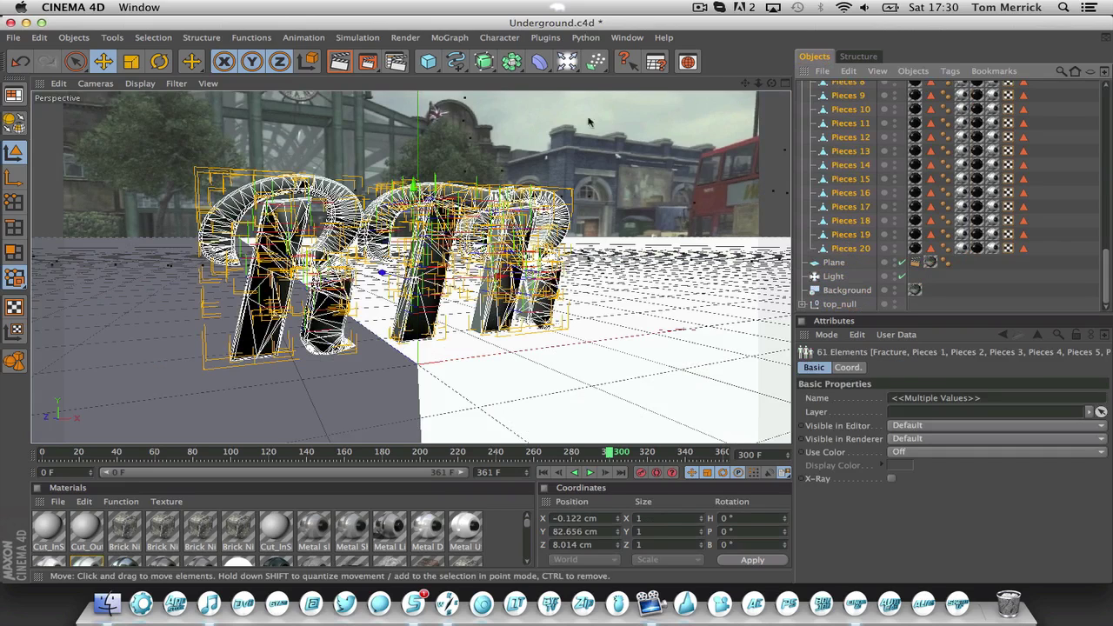
# Add a Random effector to the fractured pieces, save, and render a preview.
pyautogui.click(450, 38)
pyautogui.moveTo(474, 58)
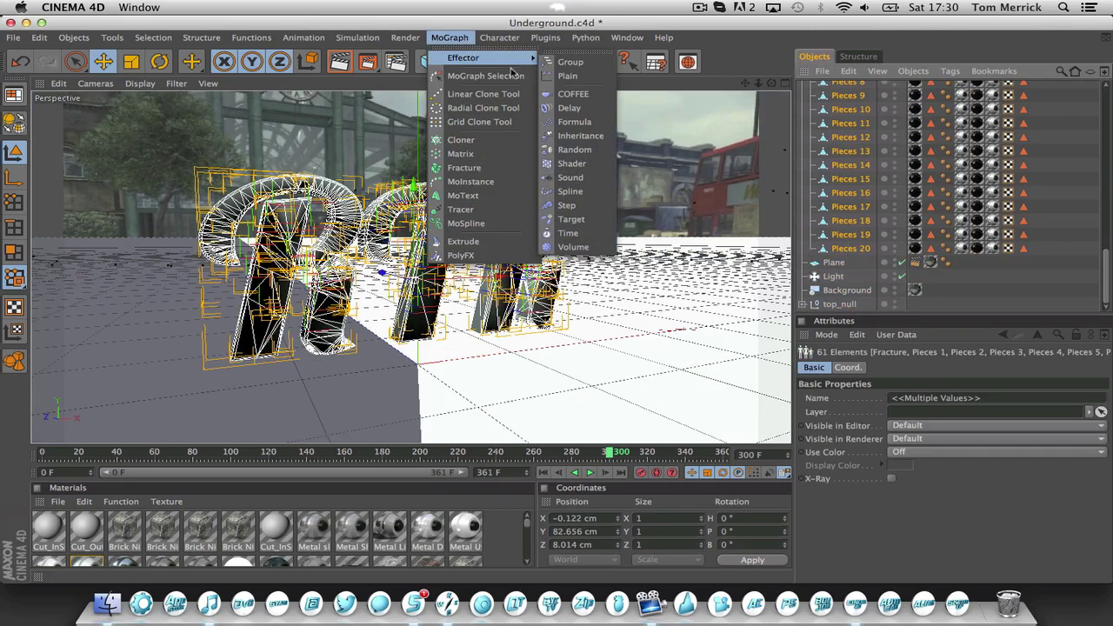
pyautogui.click(574, 150)
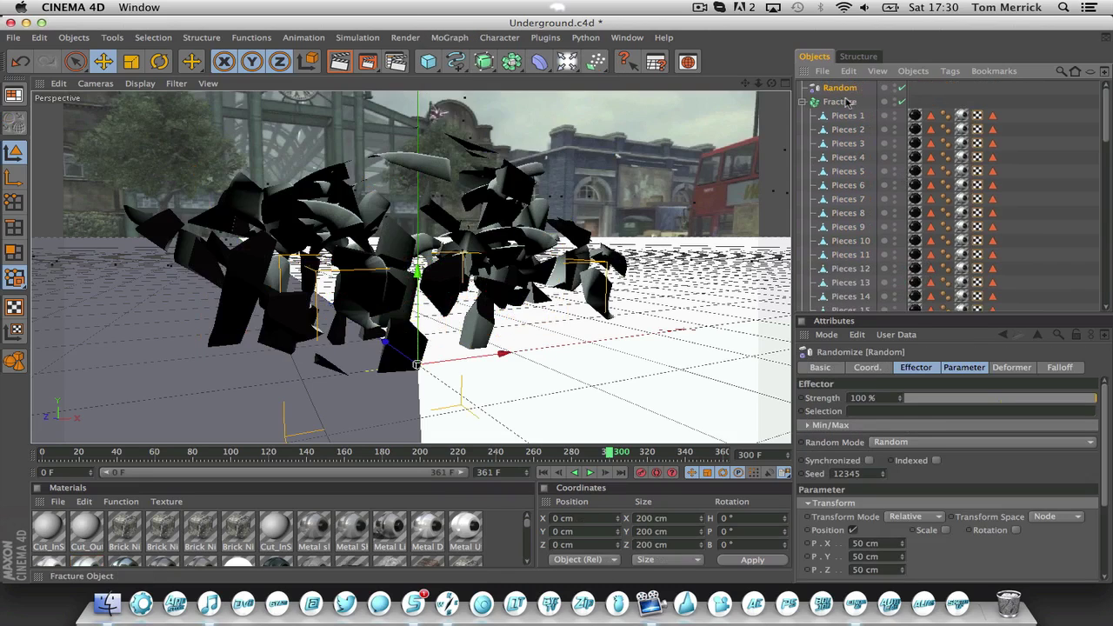
pyautogui.click(802, 102)
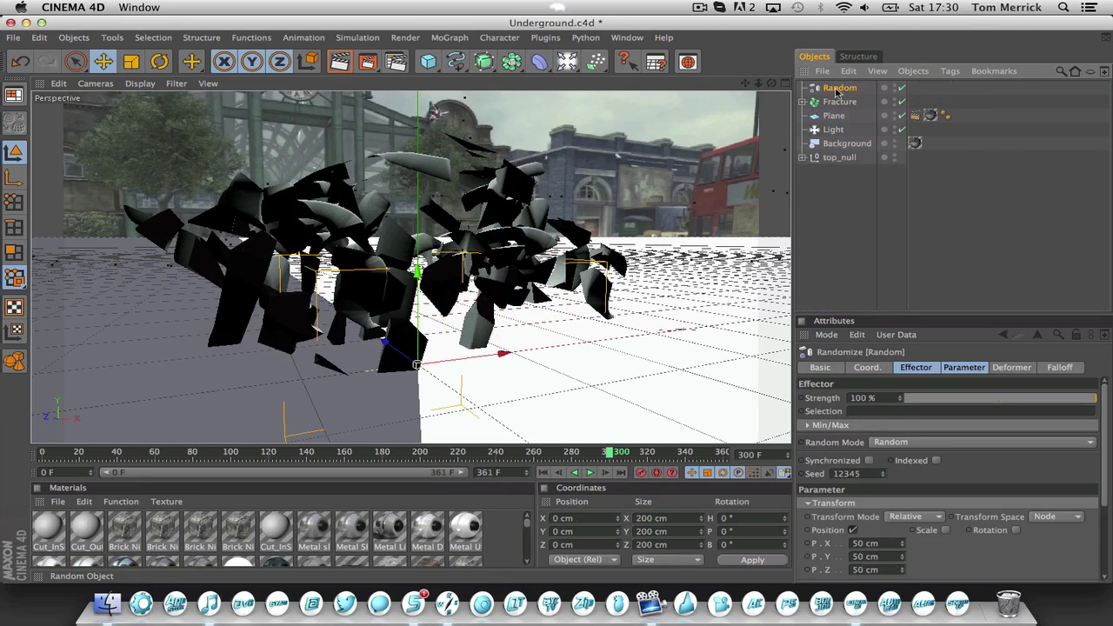
pyautogui.press('super+s')
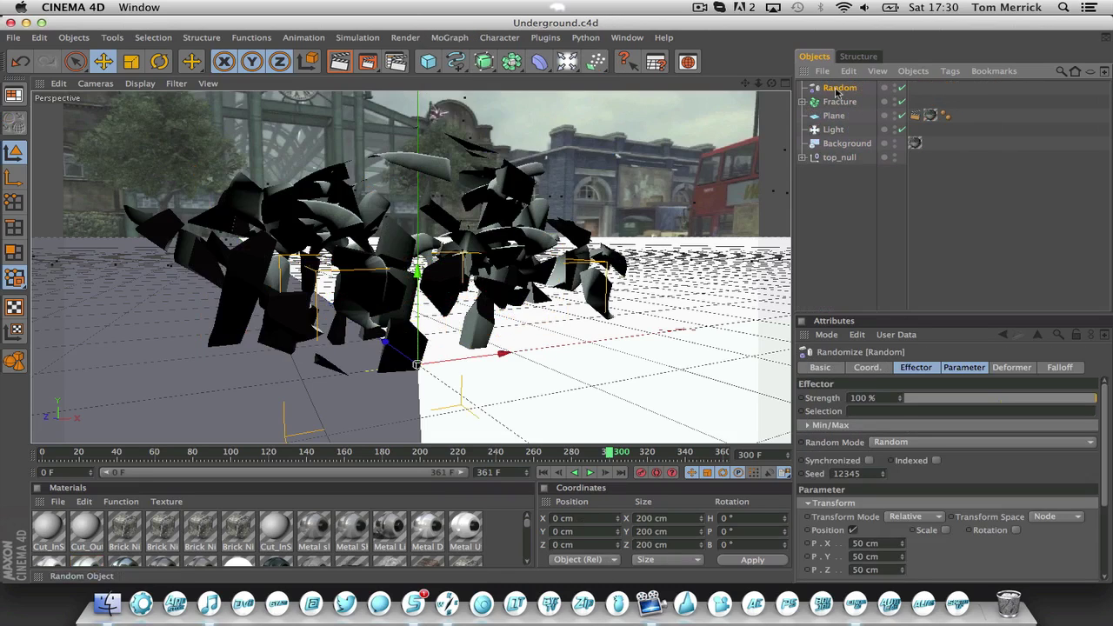
pyautogui.click(339, 63)
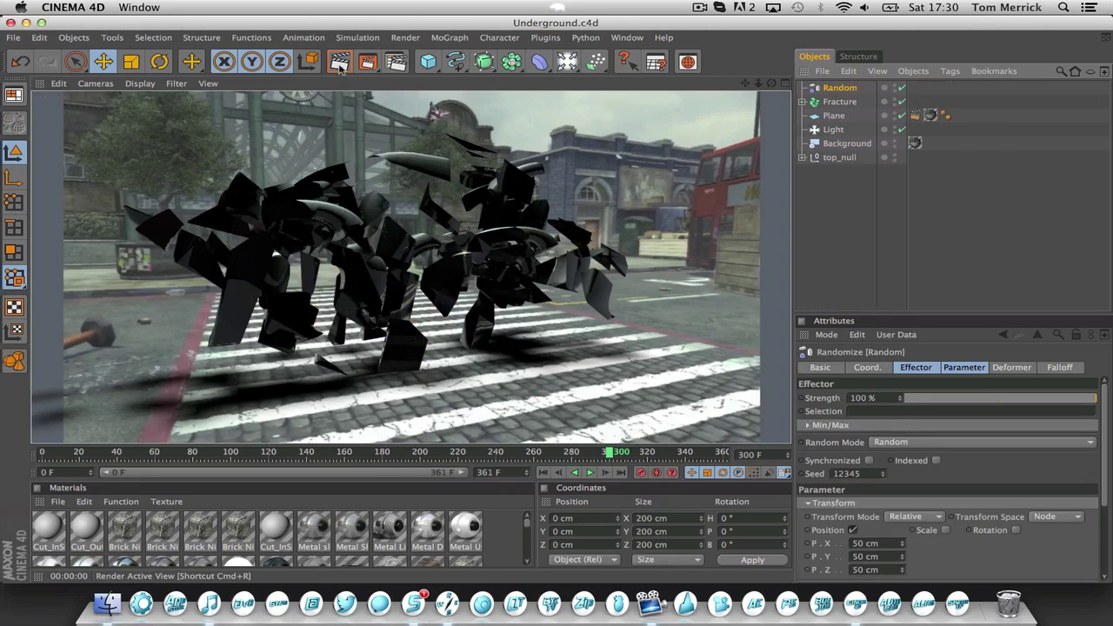
# Set the Random effector's position offsets to P.X 24, P.Y 12, P.Z -19 cm.
pyautogui.click(840, 90)
pyautogui.click(953, 371)
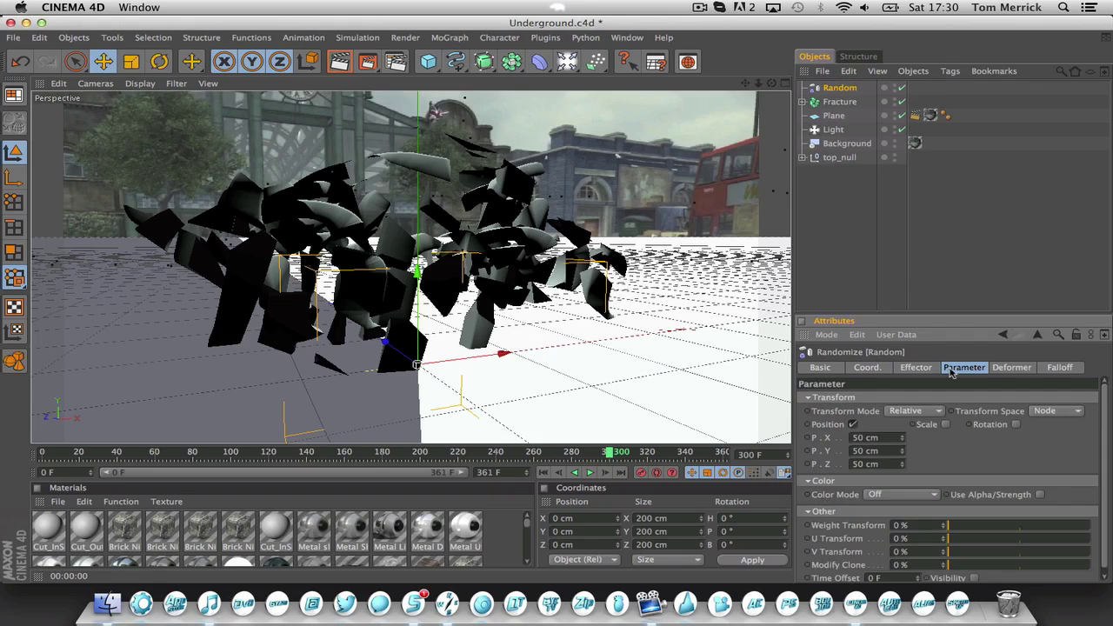
pyautogui.doubleClick(885, 439)
pyautogui.write('4')
pyautogui.press('Return')
pyautogui.moveTo(901, 443)
pyautogui.mouseDown()
pyautogui.moveTo(979, 443)
pyautogui.moveTo(905, 441)
pyautogui.mouseUp()
pyautogui.doubleClick(878, 437)
pyautogui.write('2')
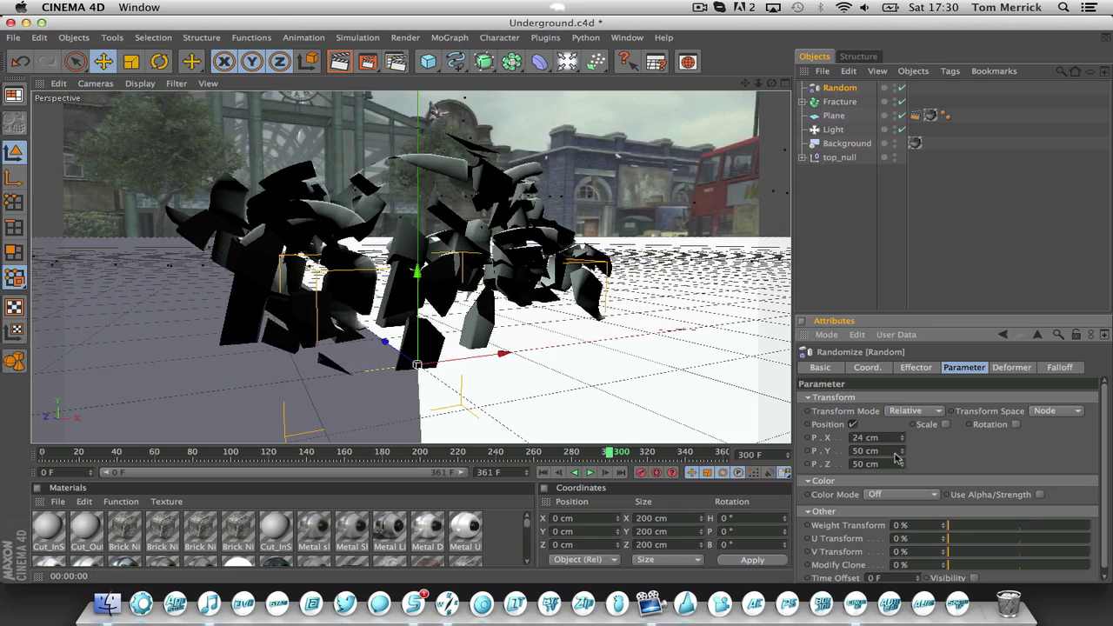
pyautogui.press('Tab')
pyautogui.write('12')
pyautogui.press('Return')
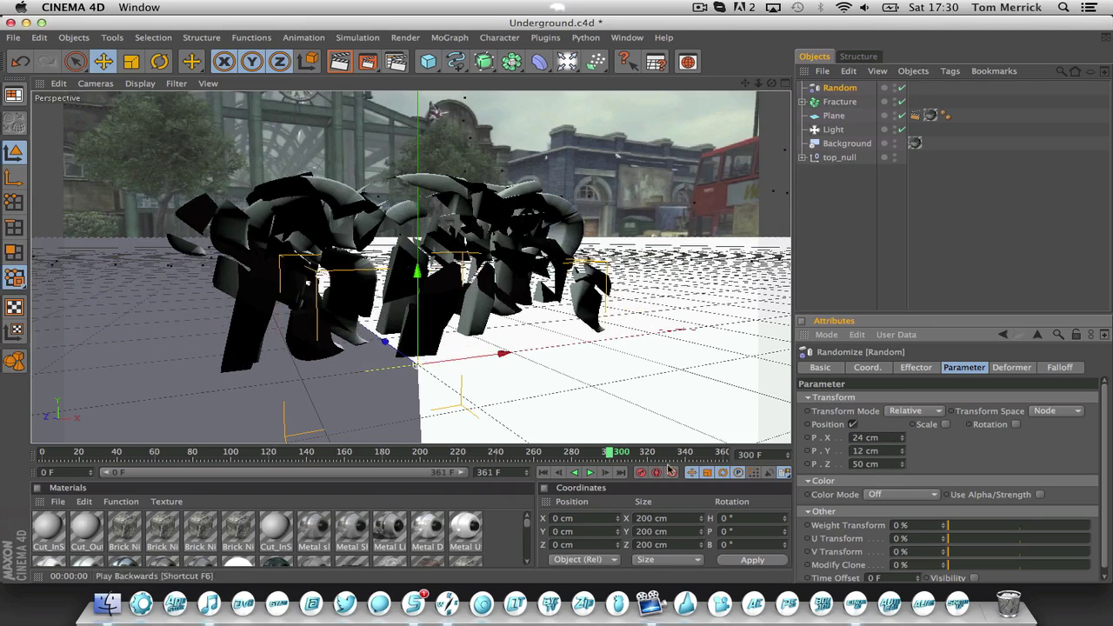
pyautogui.doubleClick(886, 465)
pyautogui.write('-19')
pyautogui.press('Return')
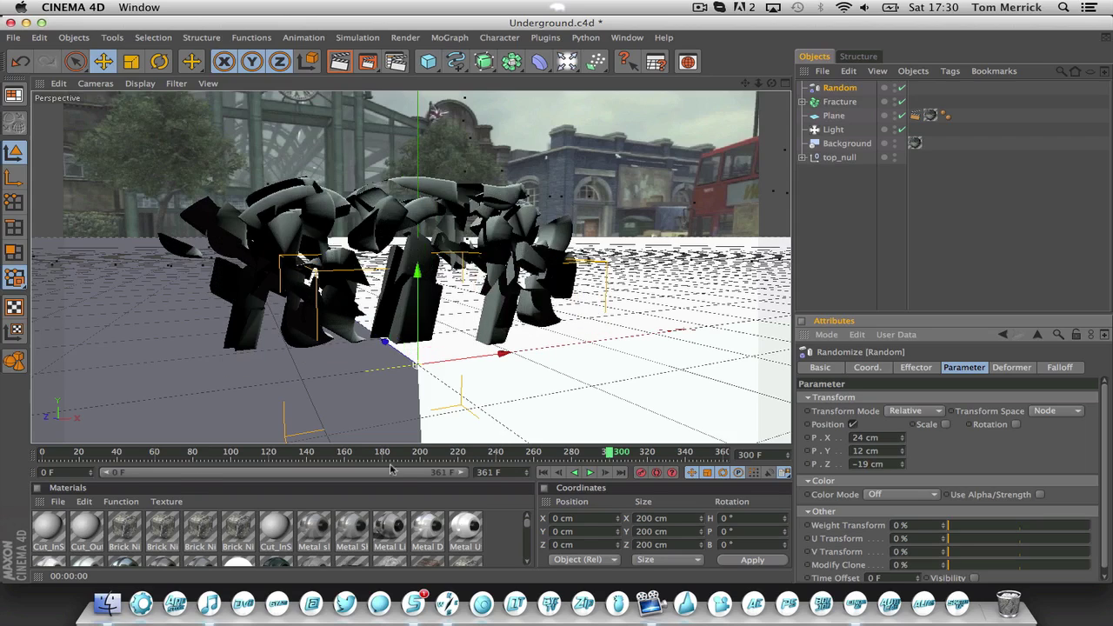
# Enable rotation with R.H 26°, R.P 60°, R.B -55°, and save.
pyautogui.click(1016, 424)
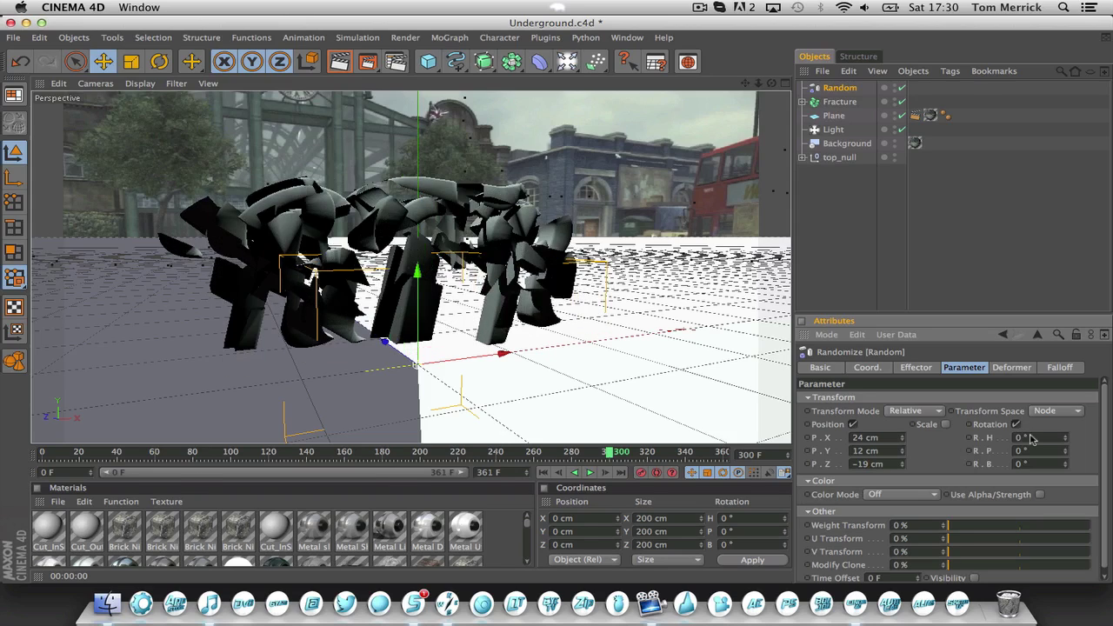
pyautogui.doubleClick(1030, 438)
pyautogui.doubleClick(1035, 453)
pyautogui.write('60')
pyautogui.press('Return')
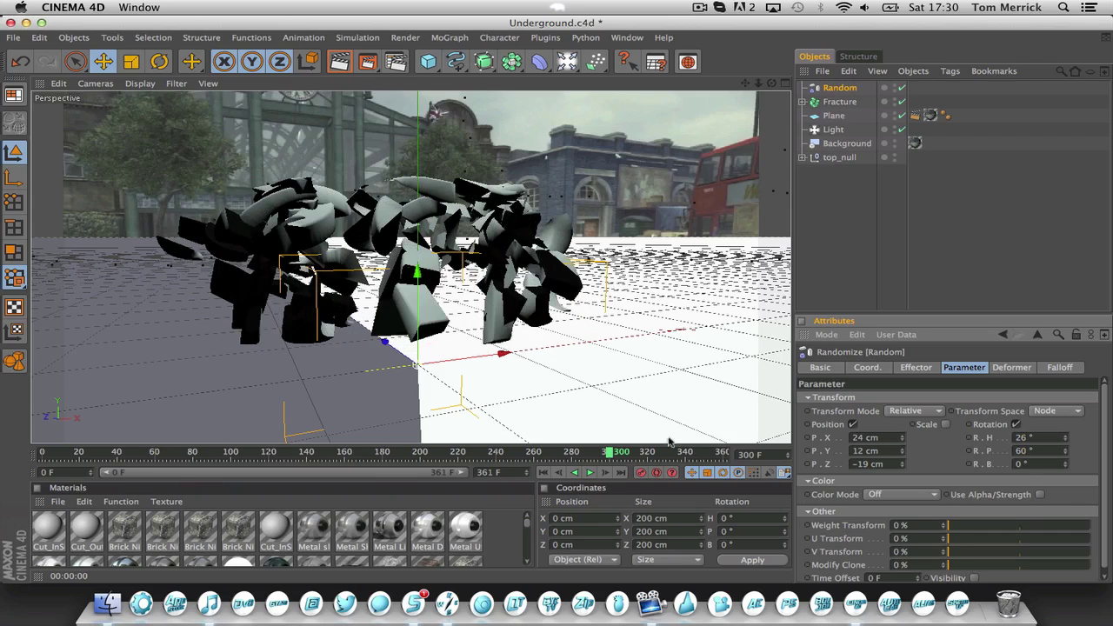
pyautogui.doubleClick(1048, 465)
pyautogui.write('-55')
pyautogui.press('Return')
pyautogui.press('super+s')
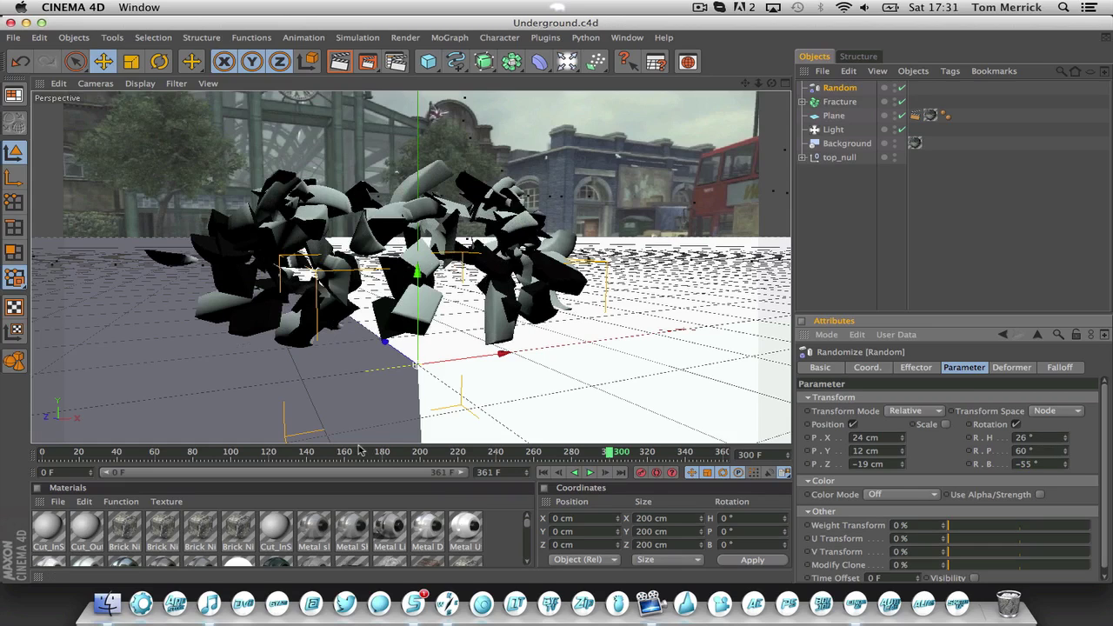
# Lower the Random effector's Strength, render to check the reassembled letters, and save.
pyautogui.click(922, 367)
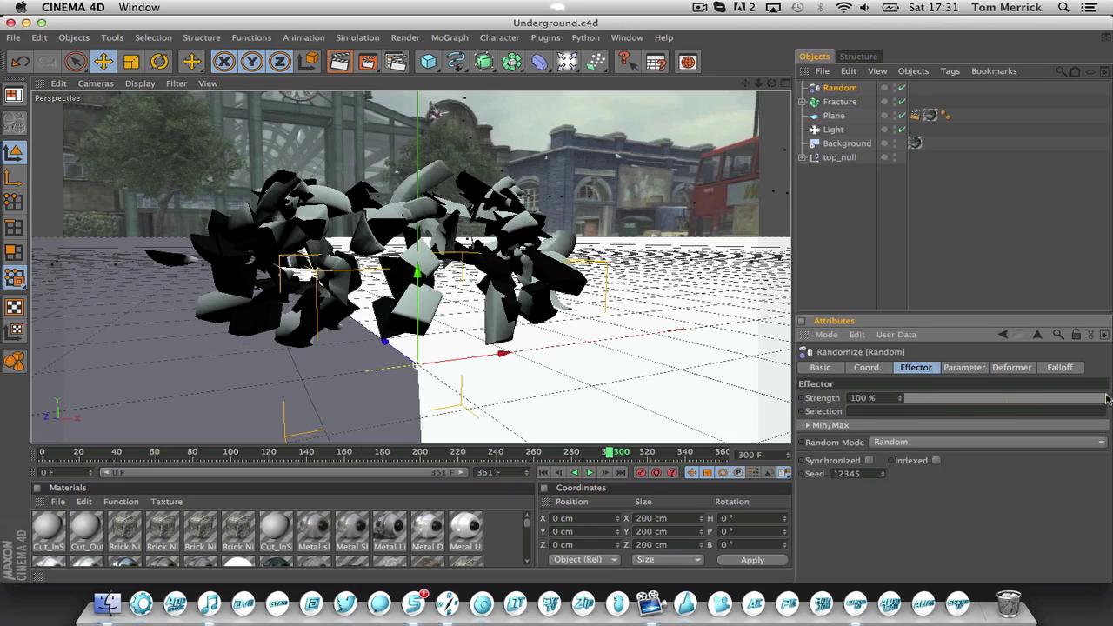
pyautogui.moveTo(1106, 398); pyautogui.dragTo(910, 400)
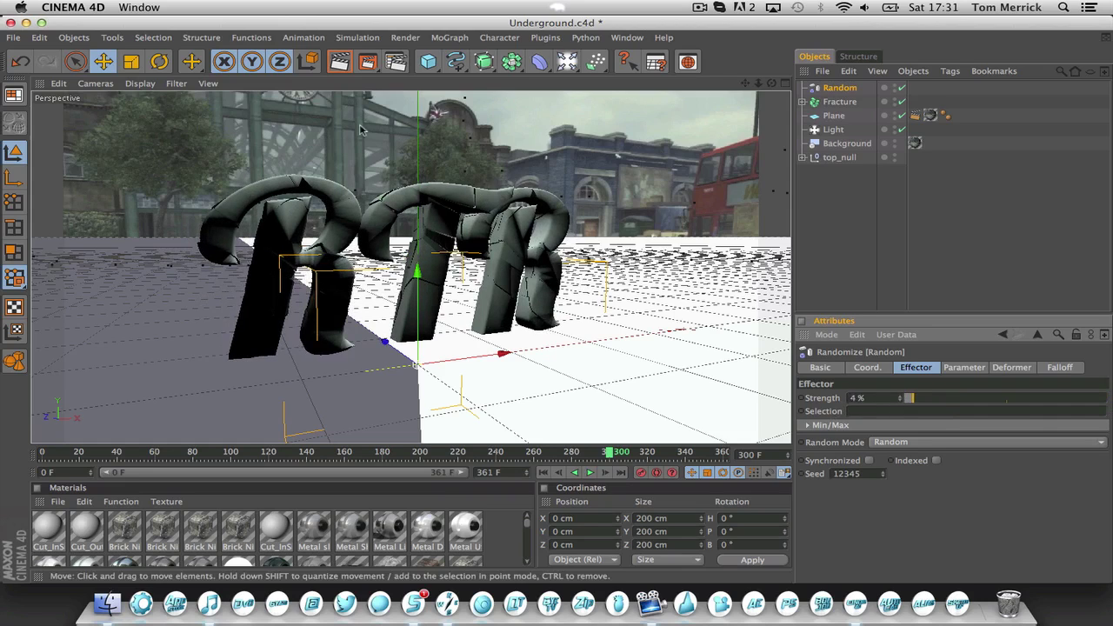
pyautogui.click(342, 63)
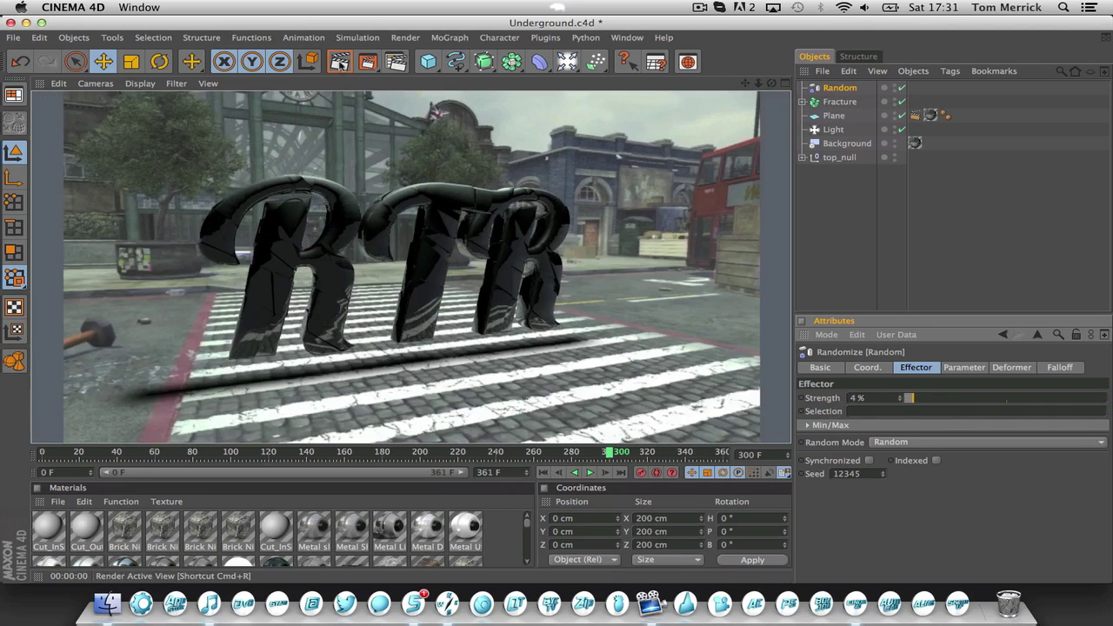
pyautogui.press('super+s')
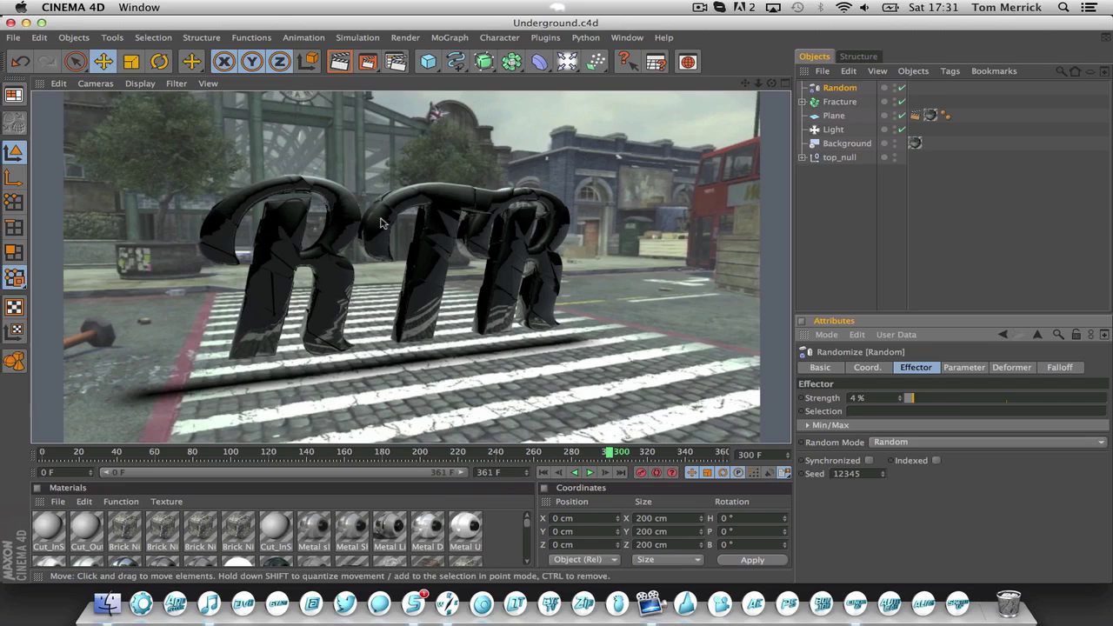
# Keyframe the Random effector's Strength at 100% on frame 0.
pyautogui.click(386, 452)
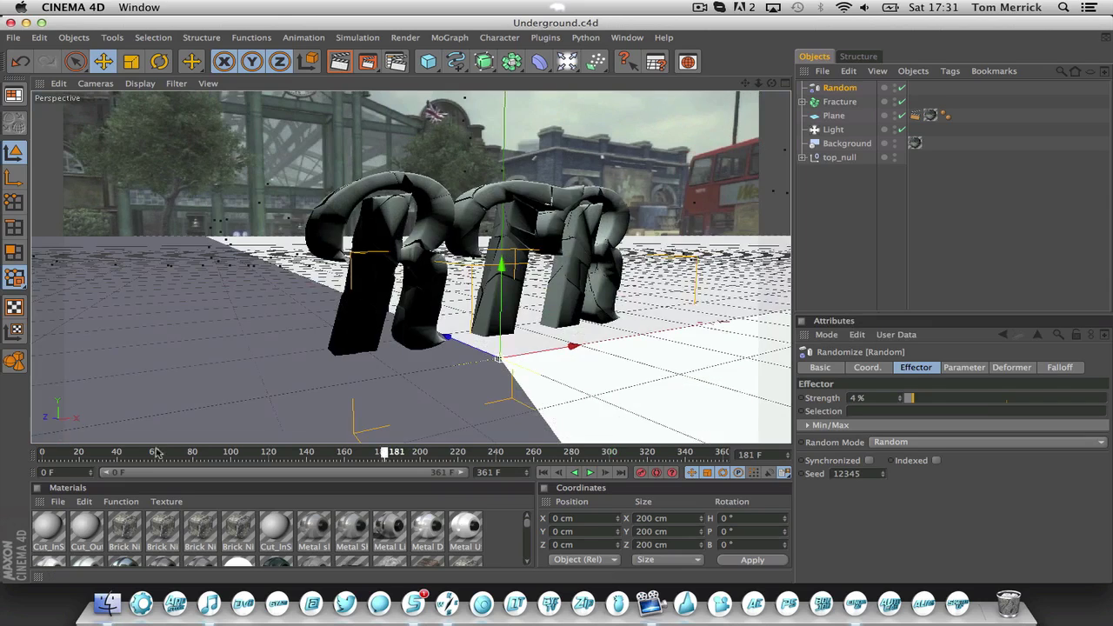
pyautogui.moveTo(387, 451); pyautogui.dragTo(42, 452)
pyautogui.moveTo(961, 400); pyautogui.dragTo(1110, 428)
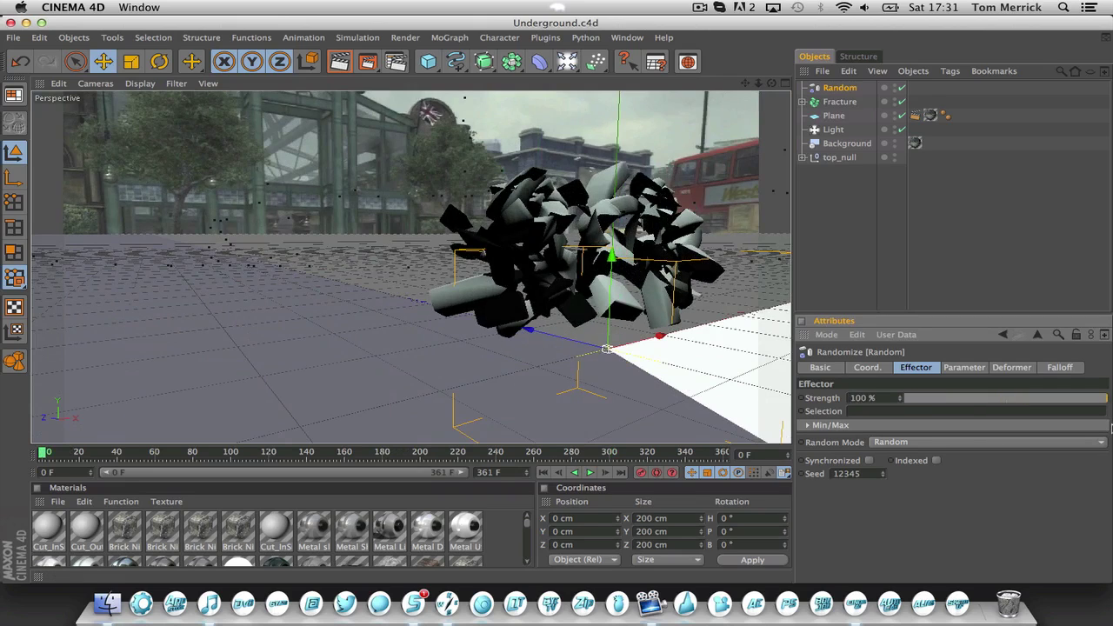
pyautogui.keyDown('ctrl'); pyautogui.click(803, 399); pyautogui.keyUp('ctrl')
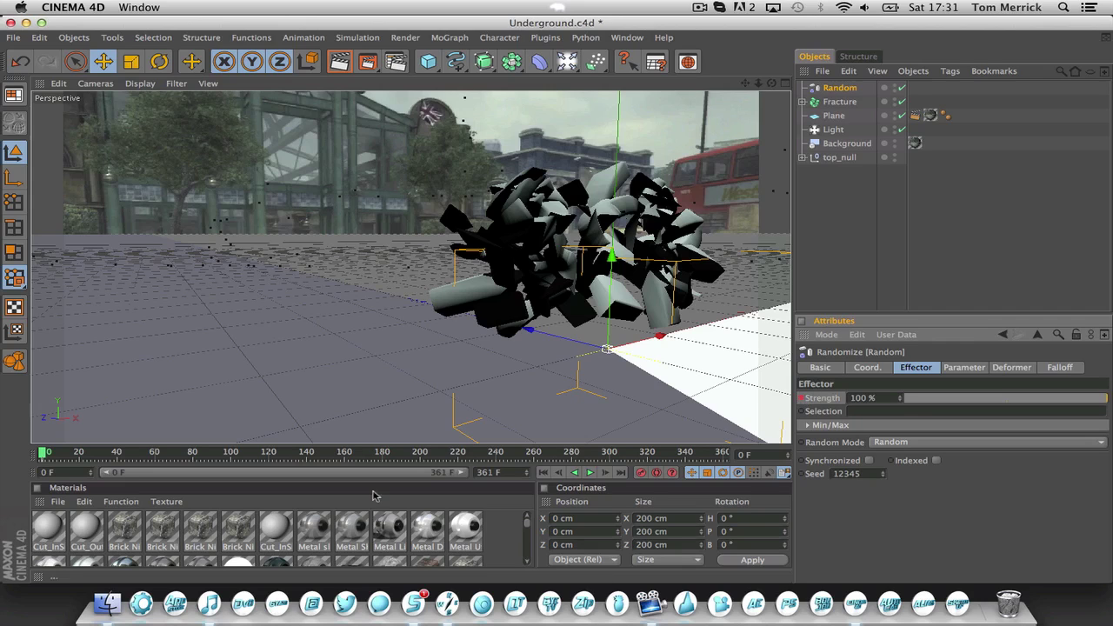
# Keyframe Strength at 0% on the last frame of the animation.
pyautogui.moveTo(224, 452); pyautogui.dragTo(725, 452)
pyautogui.moveTo(957, 398); pyautogui.dragTo(905, 398)
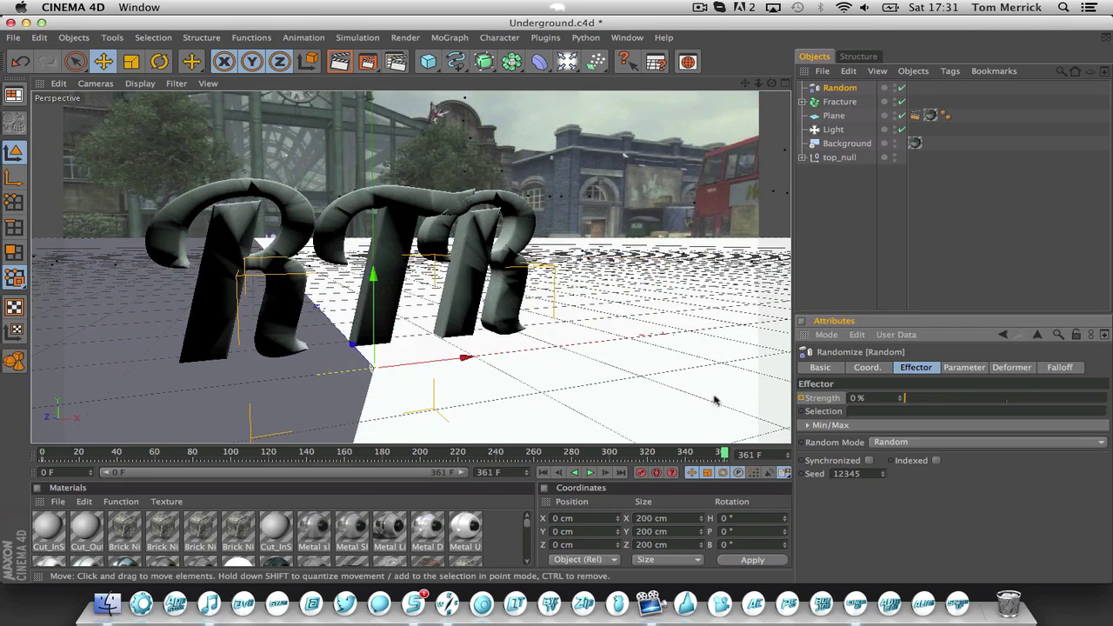
pyautogui.click(801, 398)
# Preview the pieces reassembling into RTR, jump to the final frame, save, and select Fracture with Random.
pyautogui.moveTo(725, 454); pyautogui.dragTo(497, 455)
pyautogui.moveTo(666, 456)
pyautogui.mouseDown()
pyautogui.moveTo(460, 448)
pyautogui.moveTo(653, 454)
pyautogui.mouseUp()
pyautogui.hotkey('shift', 'g')
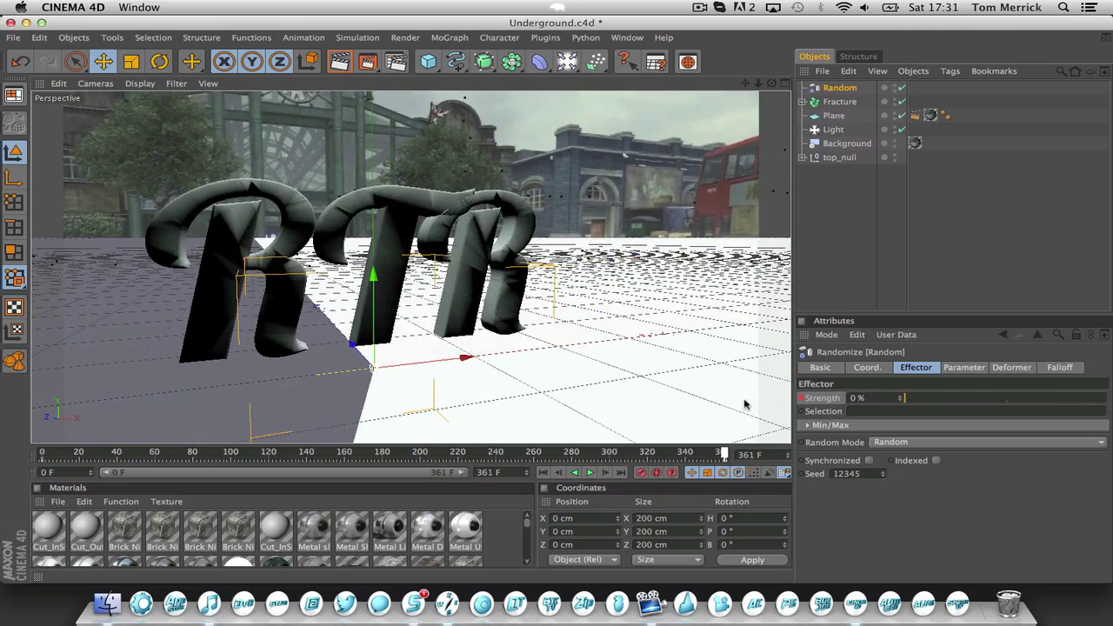
pyautogui.press('super+s')
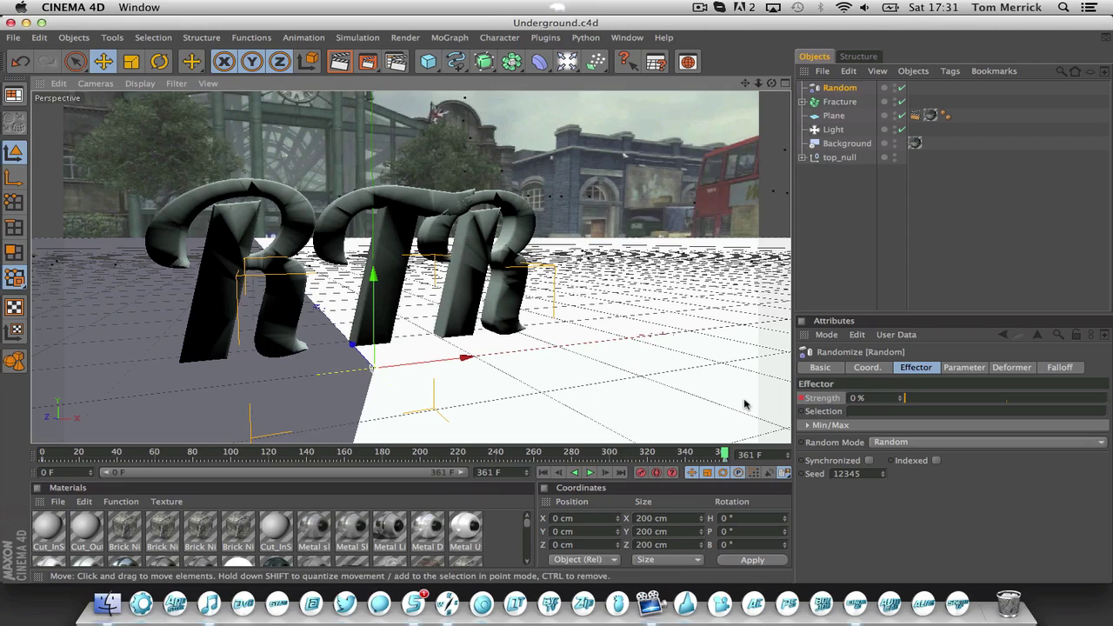
pyautogui.keyDown('shift'); pyautogui.click(827, 105); pyautogui.keyUp('shift')
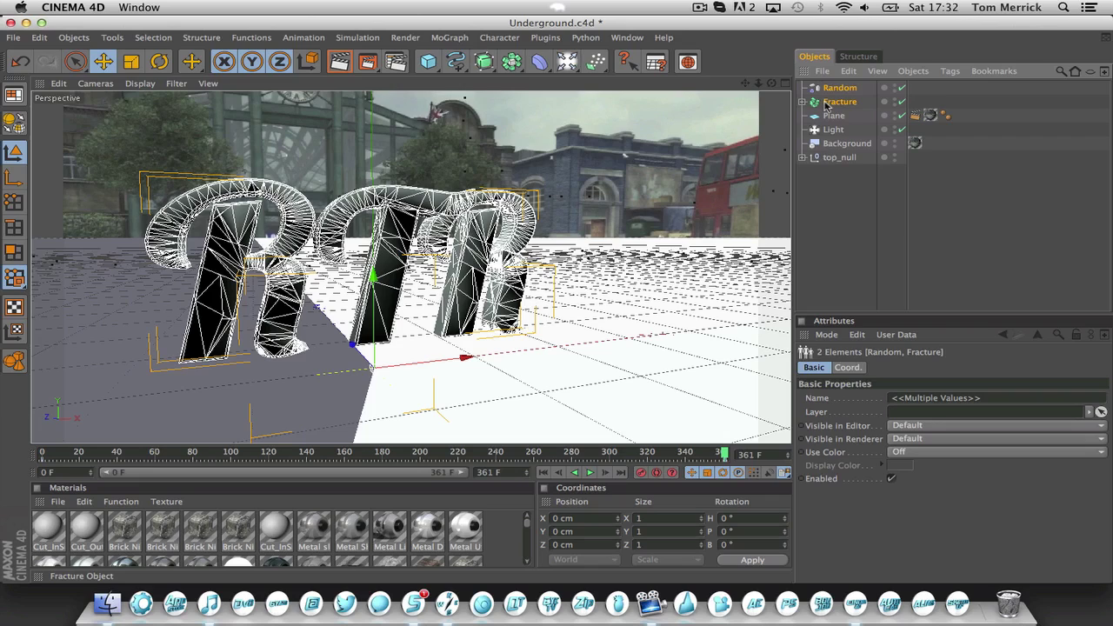
# Delete the Random and Fracture objects, save, and launch Photoshop from the Dock.
pyautogui.press('Delete')
pyautogui.press('super+s')
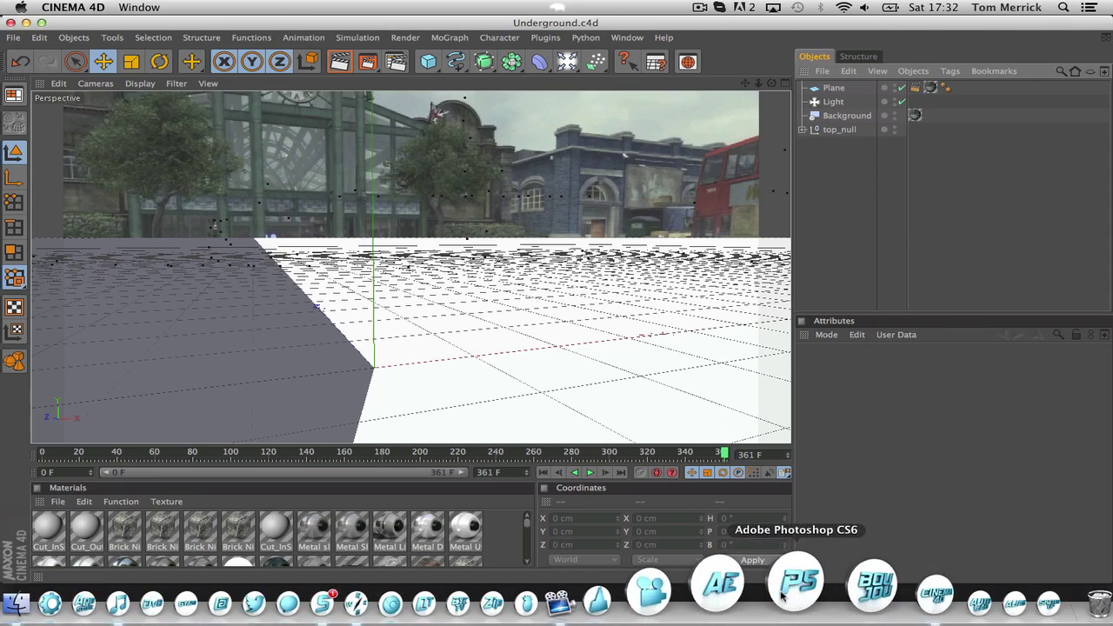
pyautogui.click(796, 584)
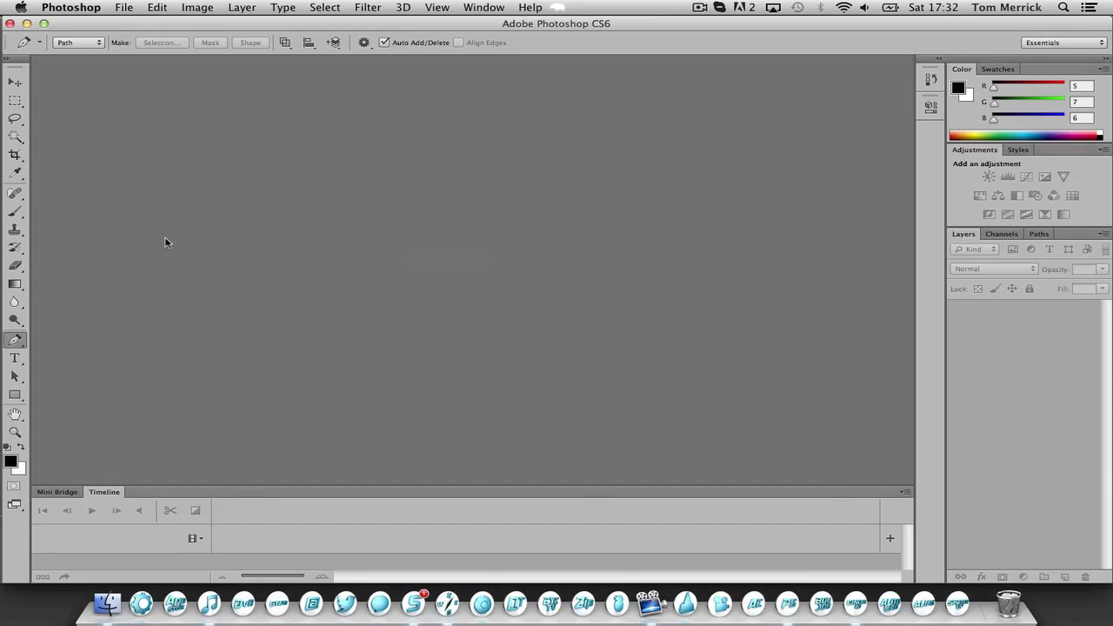
# Open FaZe.mov and scrub to the frame showing the FaZe Clan logo.
pyautogui.click(124, 7)
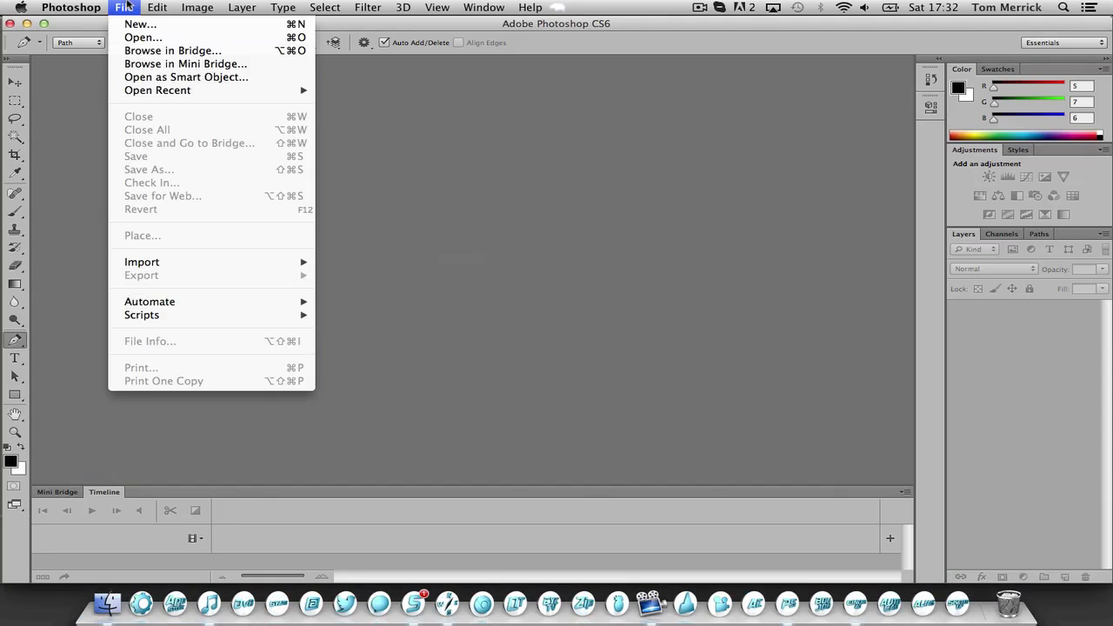
pyautogui.click(130, 38)
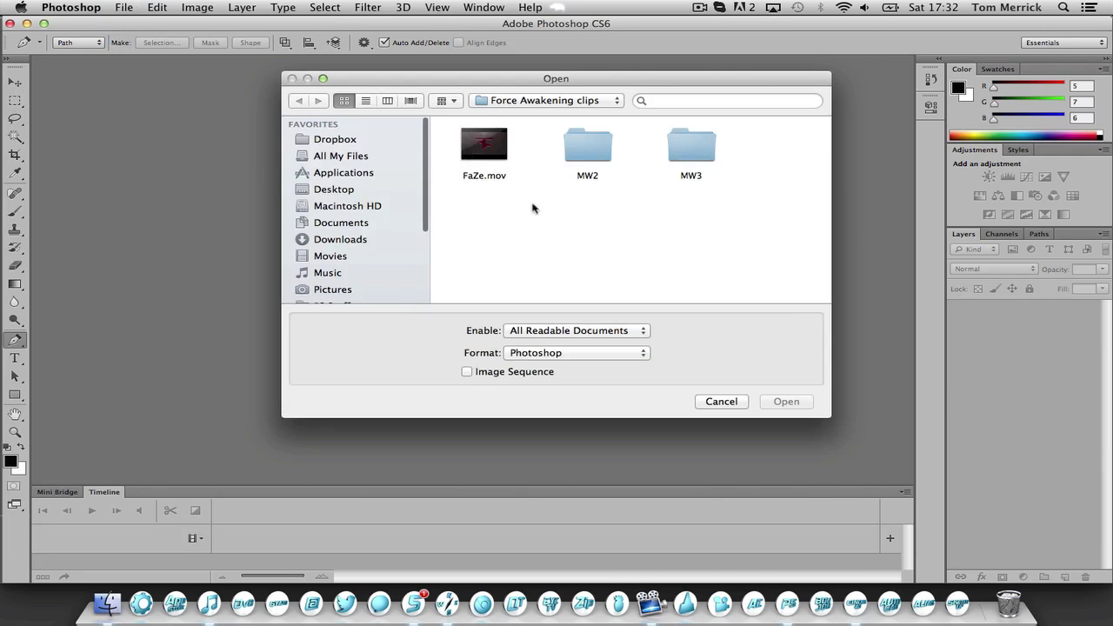
pyautogui.doubleClick(485, 134)
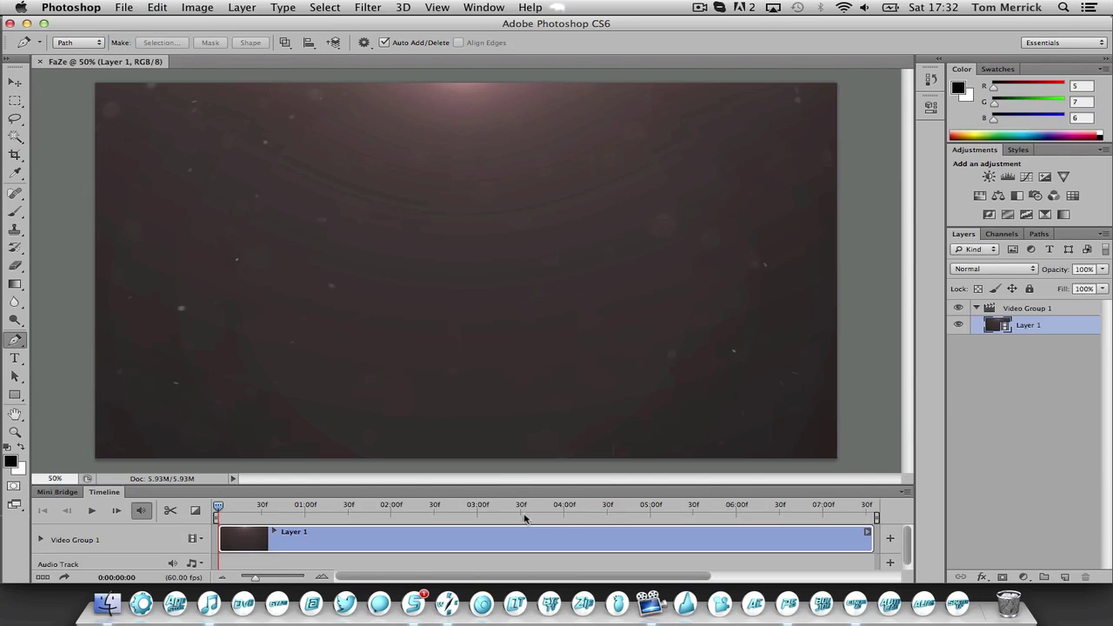
pyautogui.moveTo(525, 509); pyautogui.dragTo(574, 510)
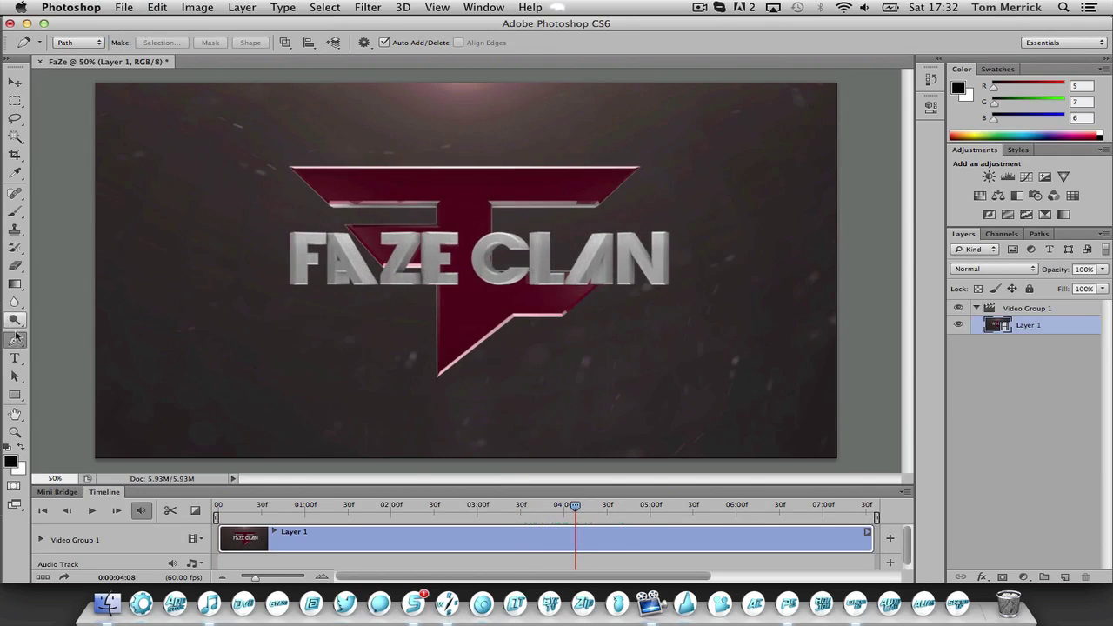
# Trace a closed triangular Pen path around the logo's top corners and bottom tip.
pyautogui.click(288, 167)
pyautogui.click(638, 167)
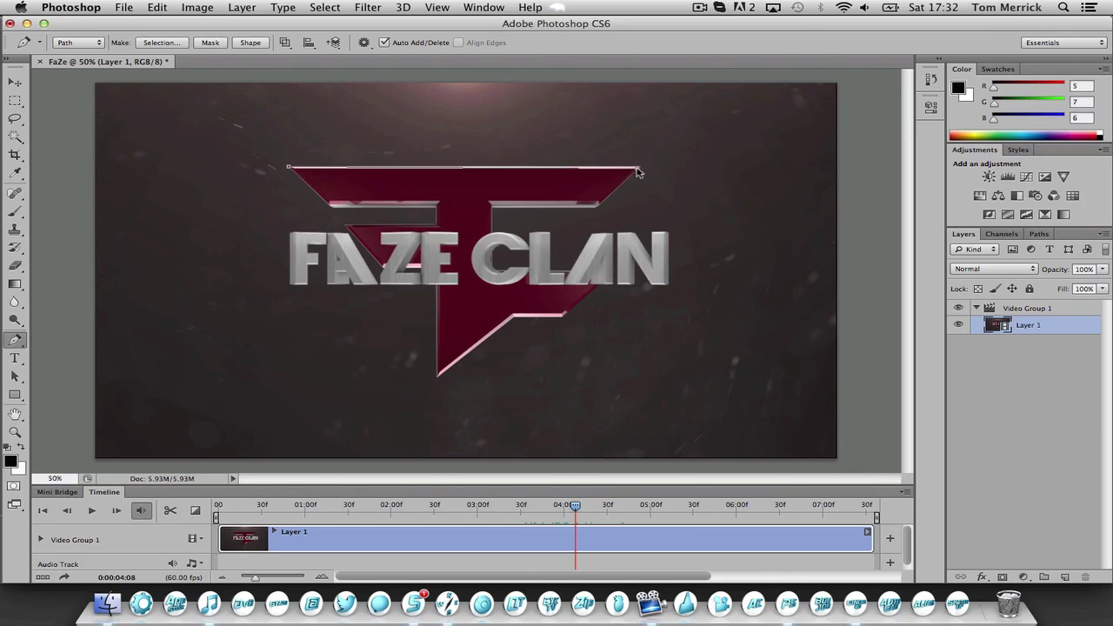
pyautogui.click(440, 375)
pyautogui.click(289, 167)
# Start exporting the Work Path via Paths to Illustrator, then cancel the save.
pyautogui.click(127, 7)
pyautogui.moveTo(247, 277)
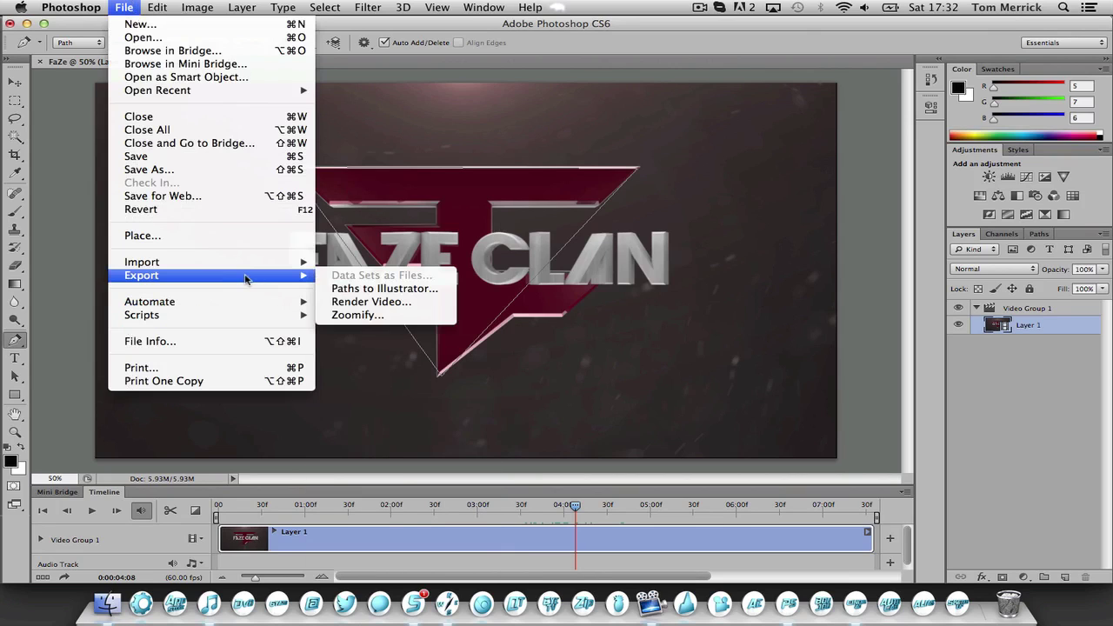
pyautogui.click(346, 289)
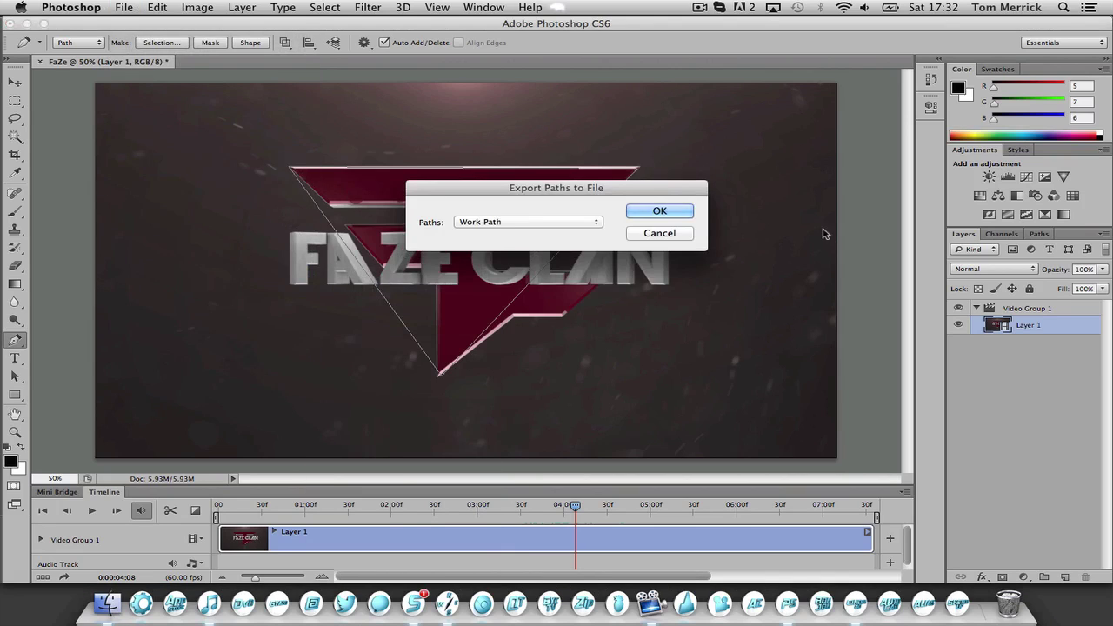
pyautogui.click(631, 213)
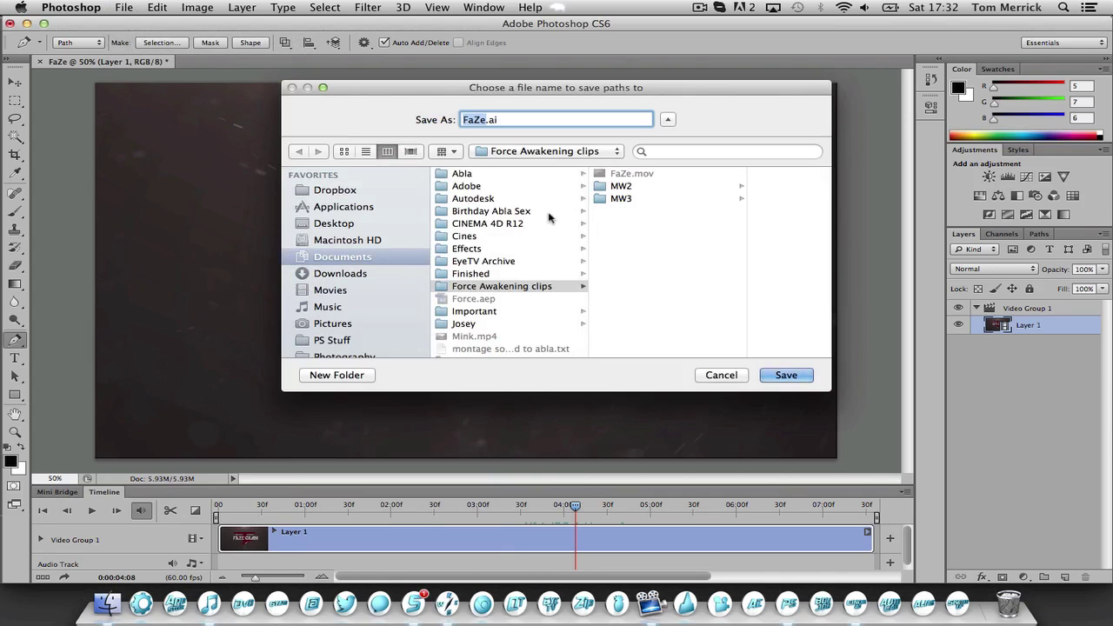
pyautogui.click(720, 377)
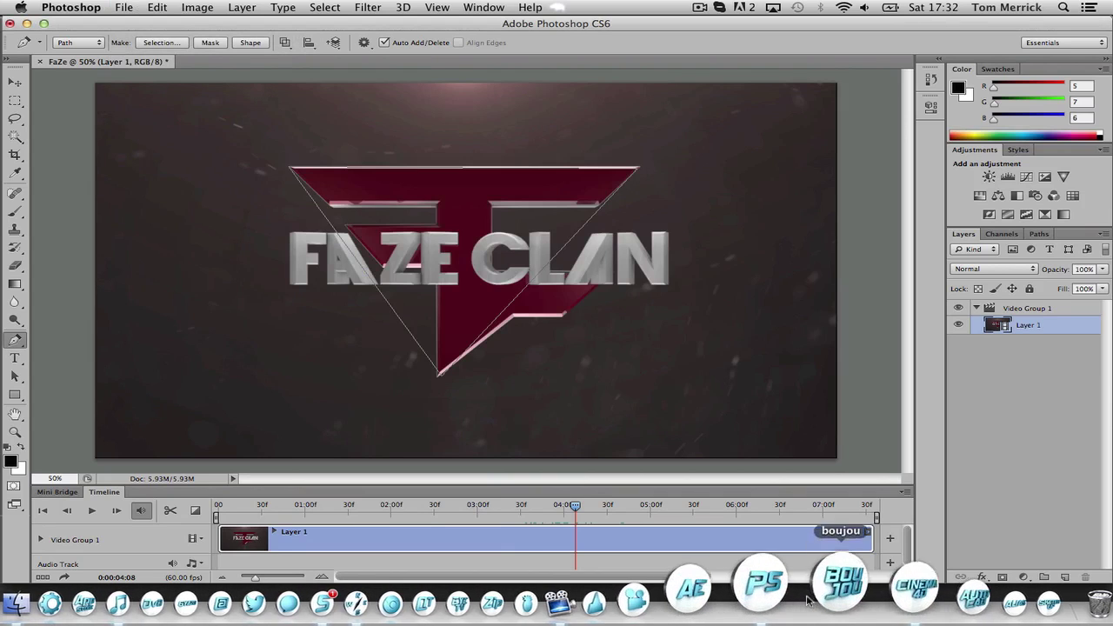
# Quit Photoshop without saving the FaZe document.
pyautogui.rightClick(822, 535)
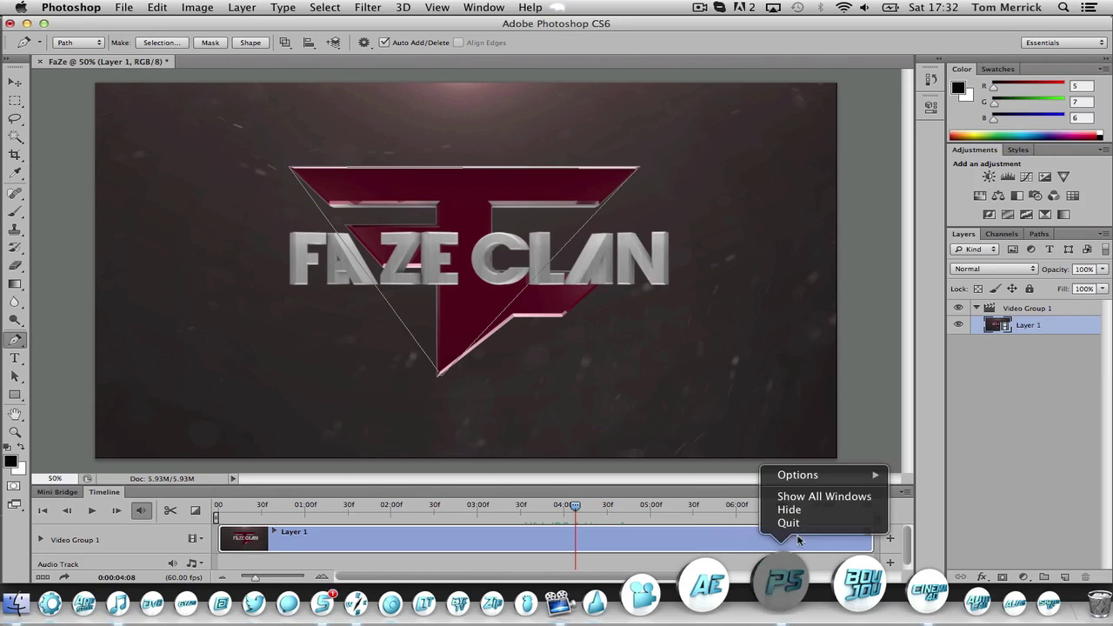
pyautogui.click(793, 522)
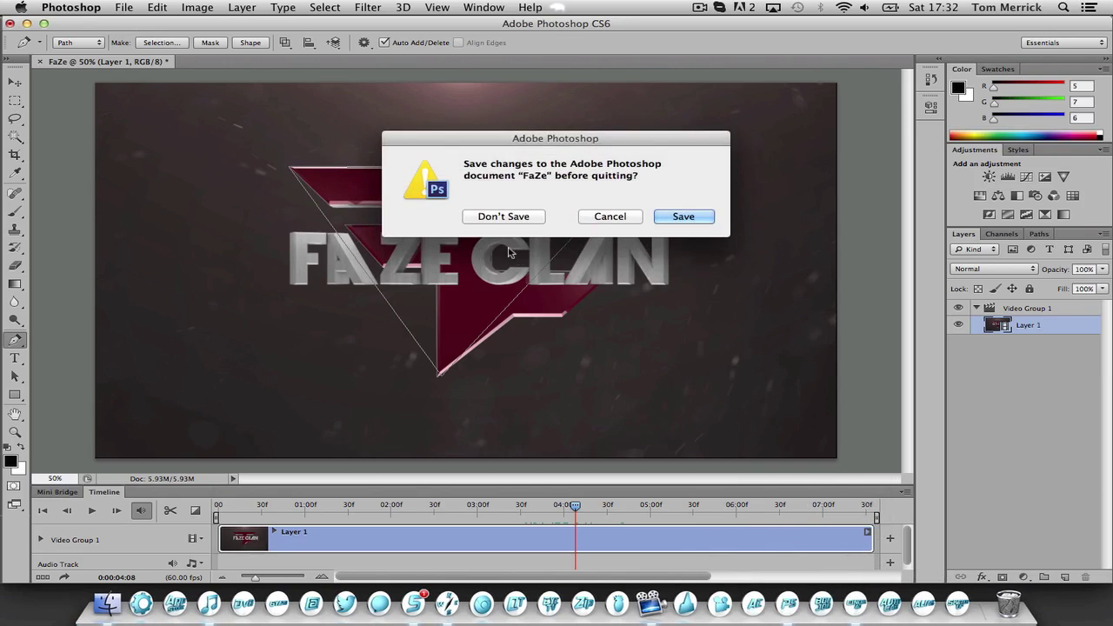
pyautogui.click(500, 220)
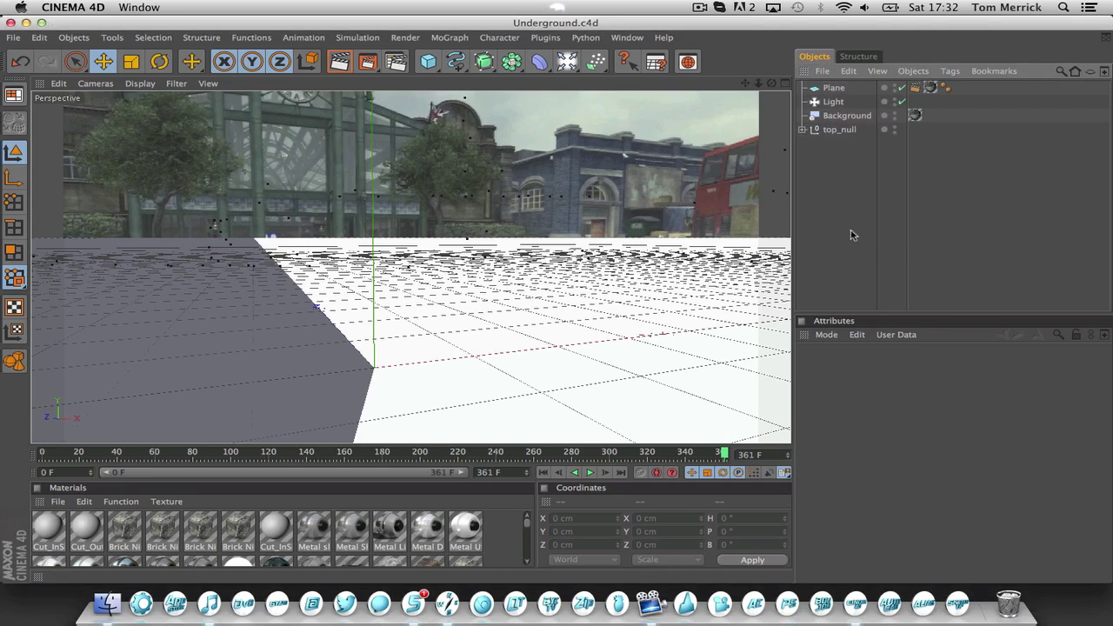
# Open apple logo.ai from Documents > Effects, accepting the Illustrator import settings.
pyautogui.press('super+o')
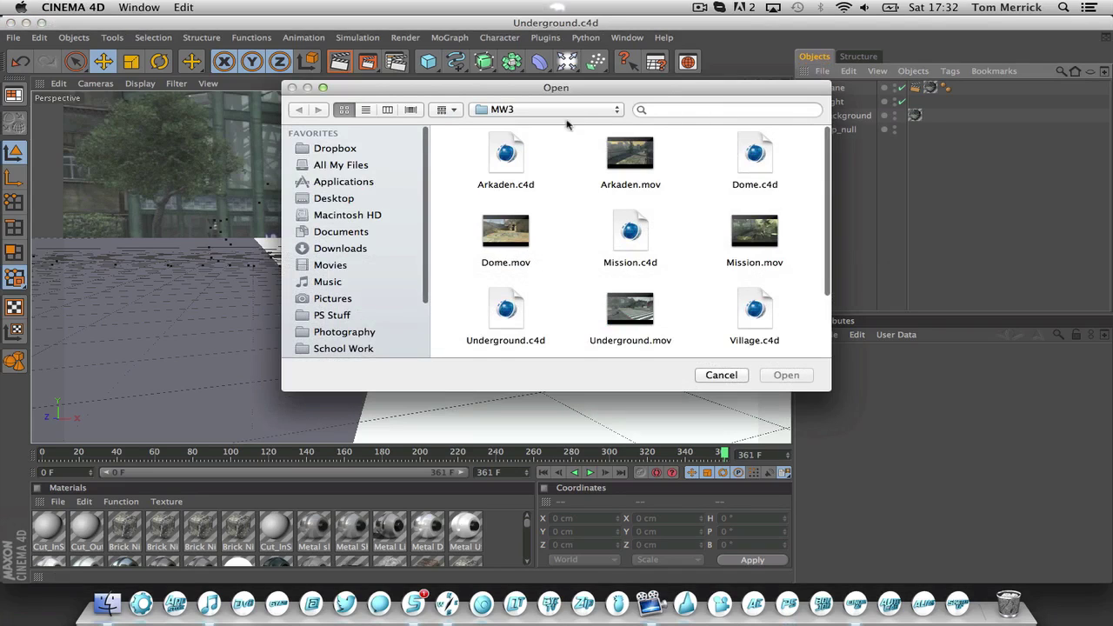
pyautogui.click(342, 230)
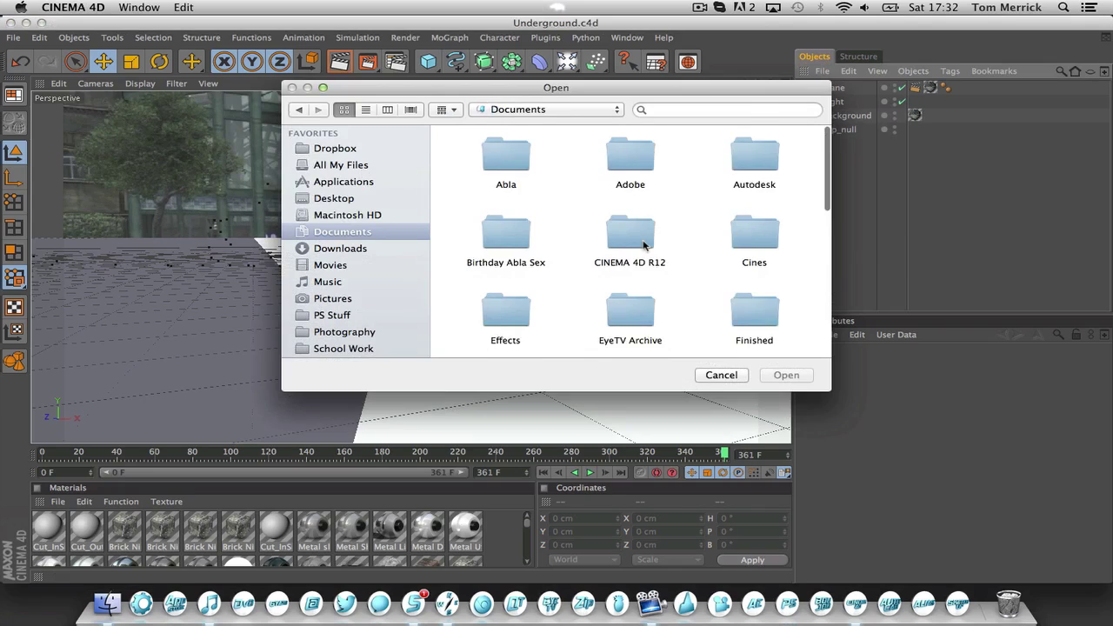
pyautogui.scroll(-3, 645, 247)
pyautogui.doubleClick(505, 222)
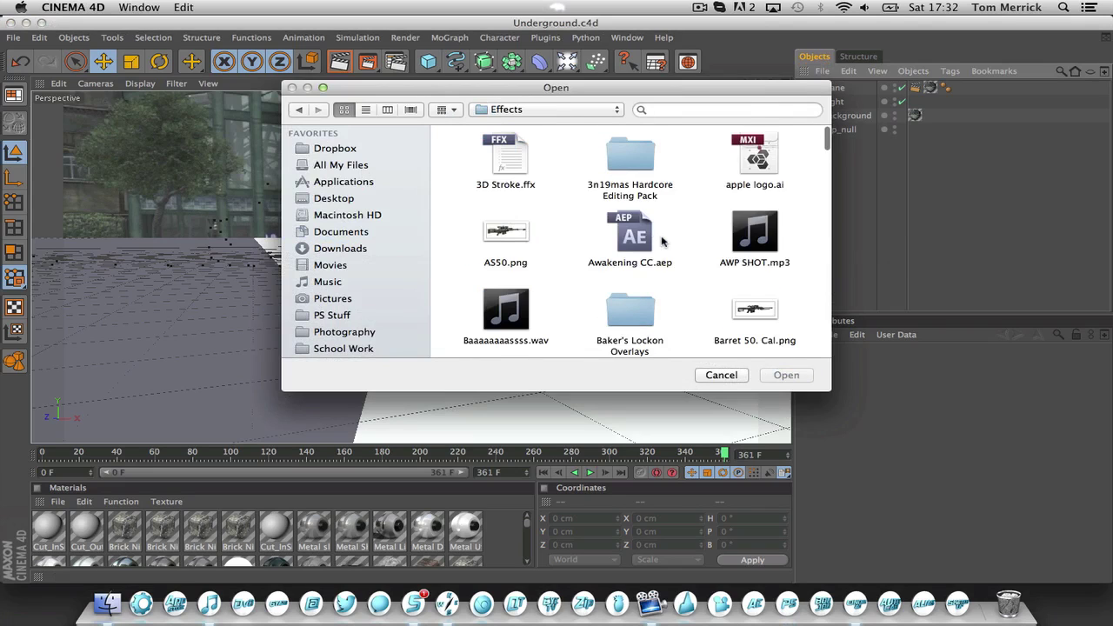
pyautogui.scroll(-3, 661, 241)
pyautogui.scroll(3, 661, 241)
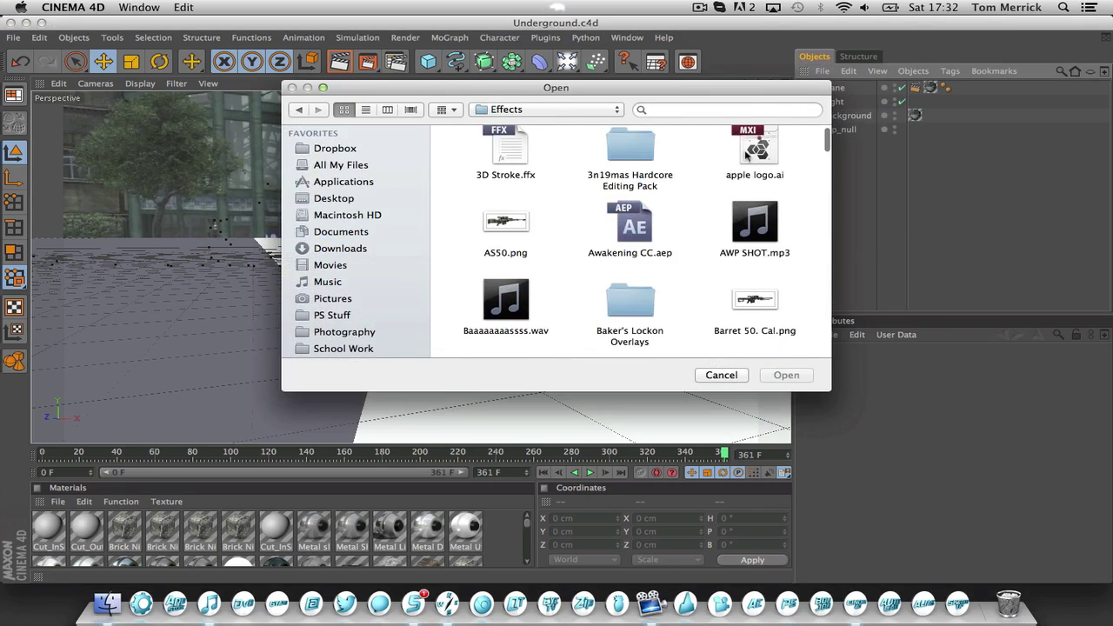
pyautogui.doubleClick(743, 156)
pyautogui.click(771, 289)
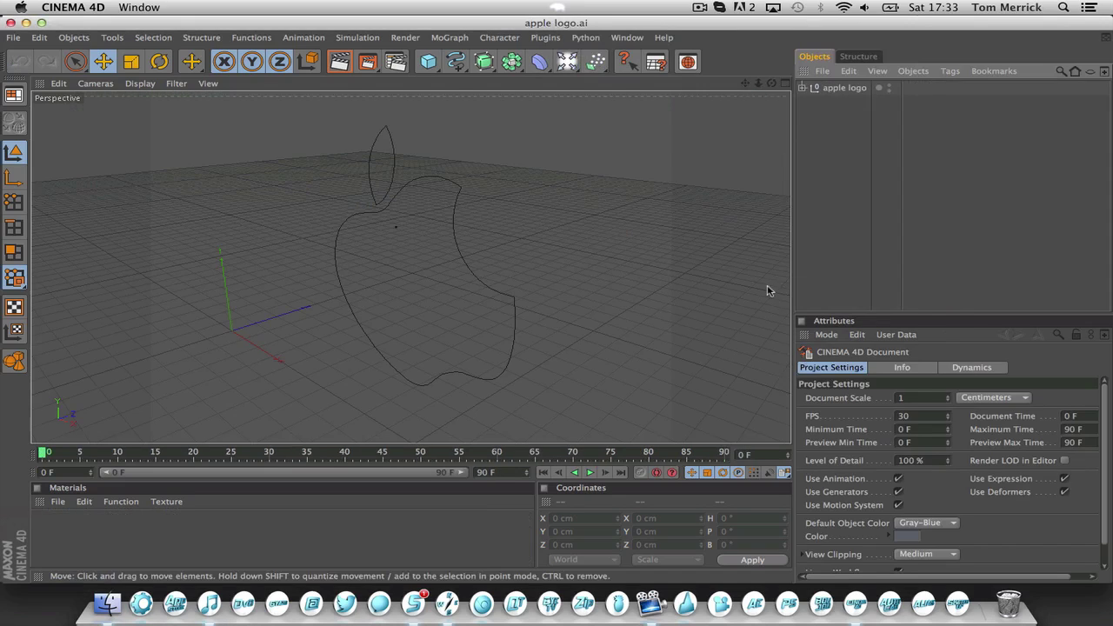
# Connect Path 1 and Path 2 into Path 1.1, unparent it, and close the file unsaved.
pyautogui.click(834, 88)
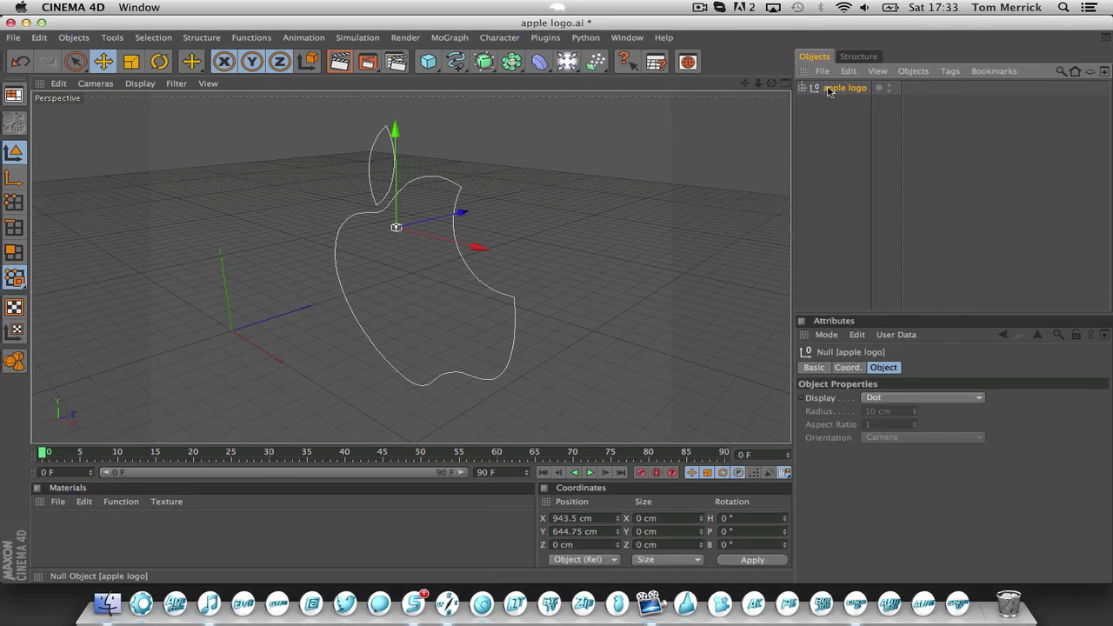
pyautogui.click(803, 88)
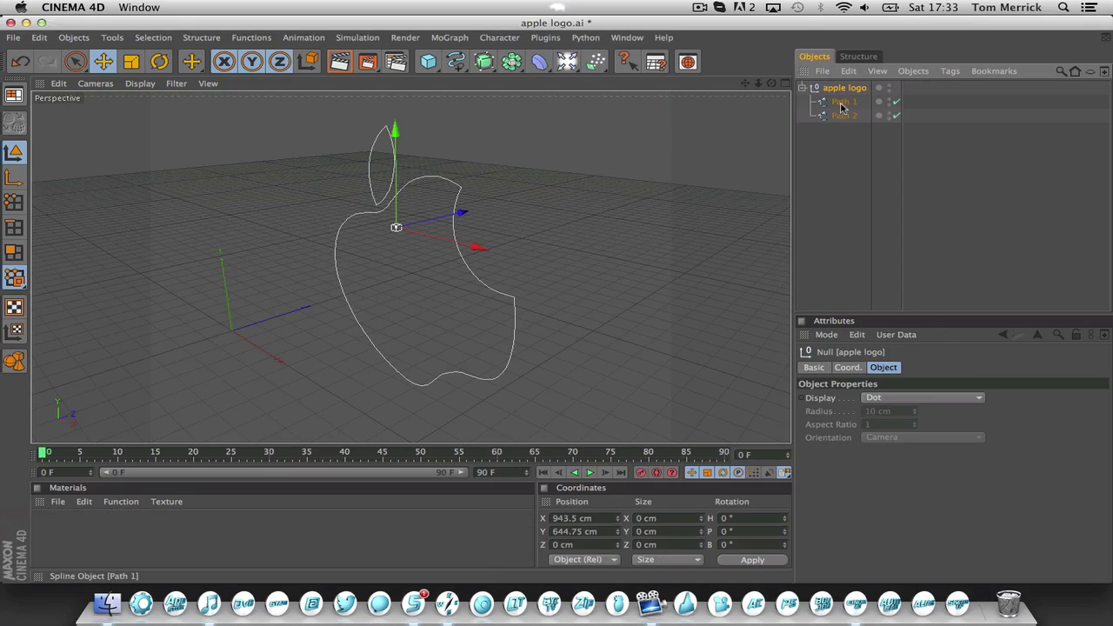
pyautogui.click(842, 103)
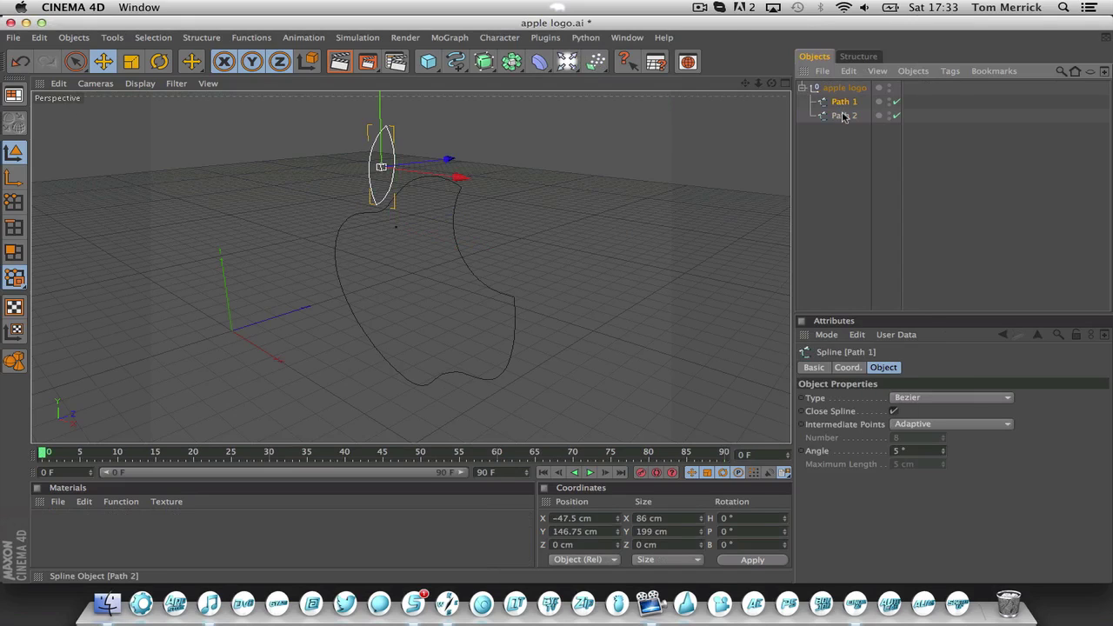
pyautogui.keyDown('shift'); pyautogui.click(843, 116); pyautogui.keyUp('shift')
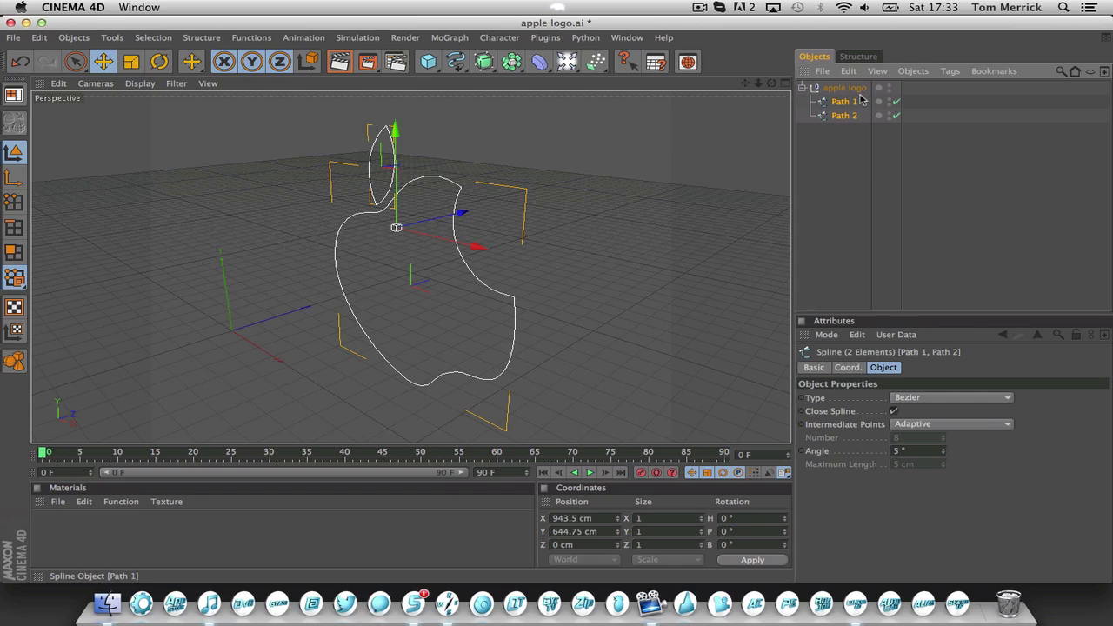
pyautogui.click(907, 75)
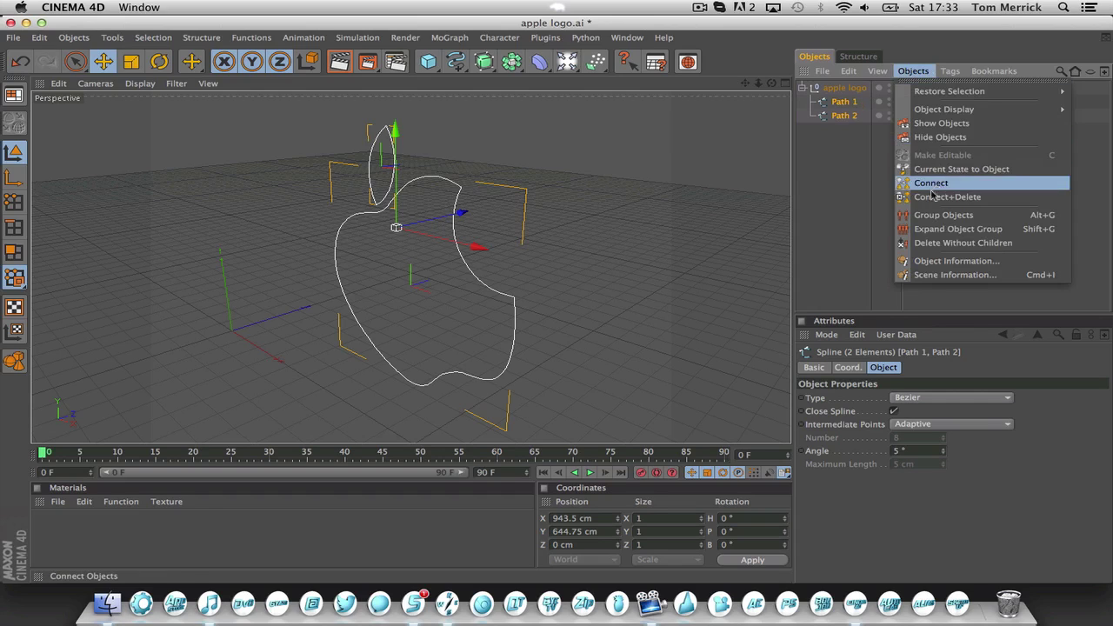
pyautogui.click(930, 195)
pyautogui.moveTo(841, 111); pyautogui.dragTo(836, 141)
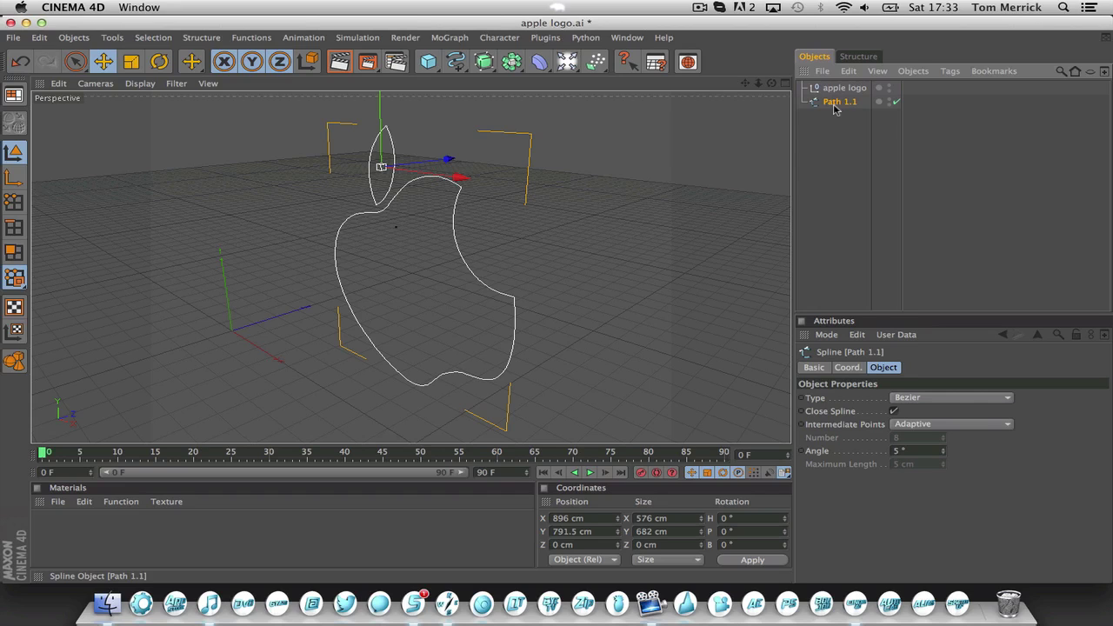
pyautogui.click(11, 22)
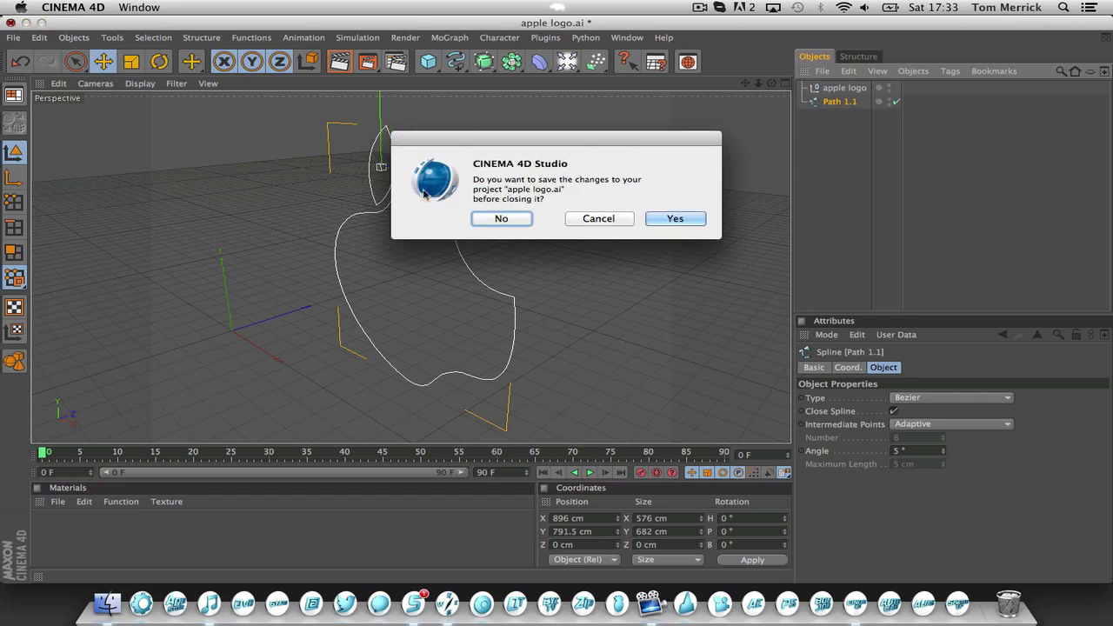
pyautogui.click(501, 219)
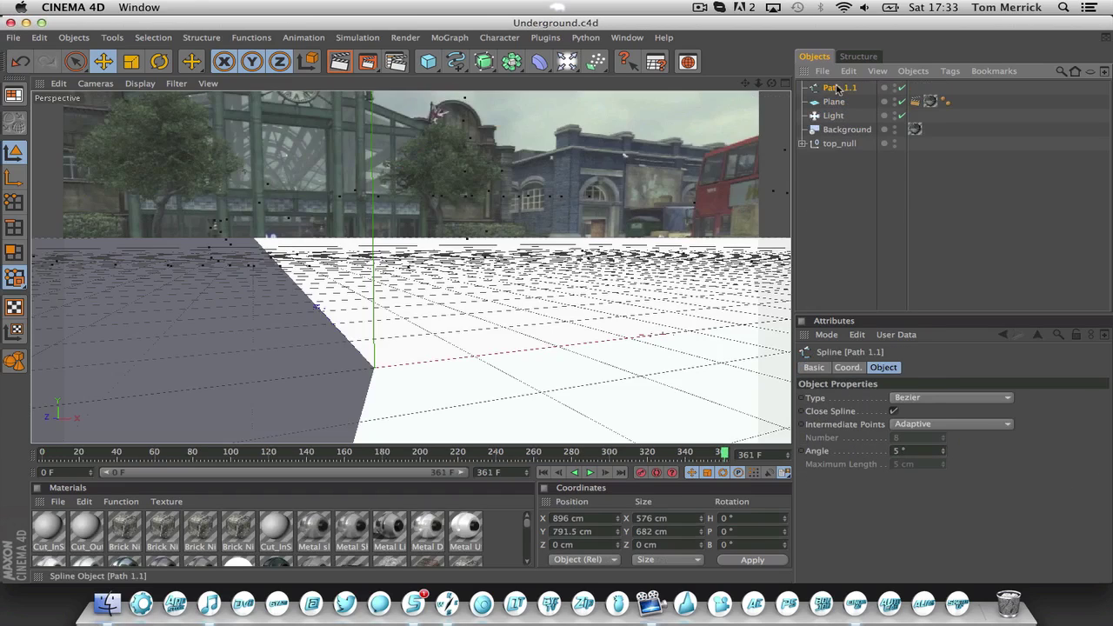
# Set Path 1.1's position X and Y to 0 cm and save the scene.
pyautogui.click(848, 367)
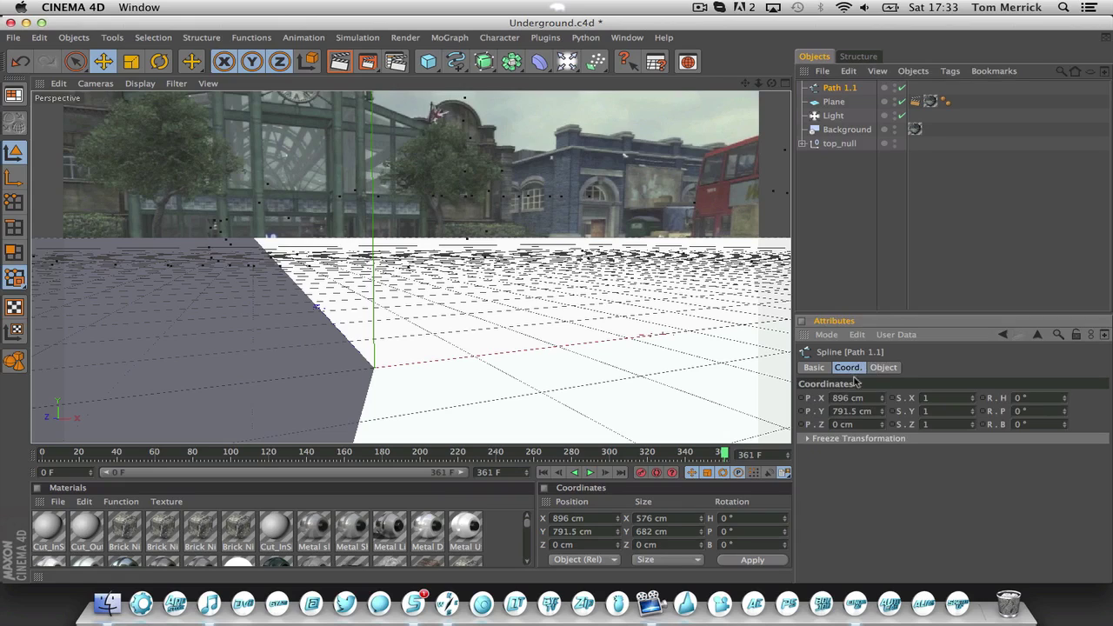
pyautogui.click(857, 397)
pyautogui.write('0')
pyautogui.press('Return')
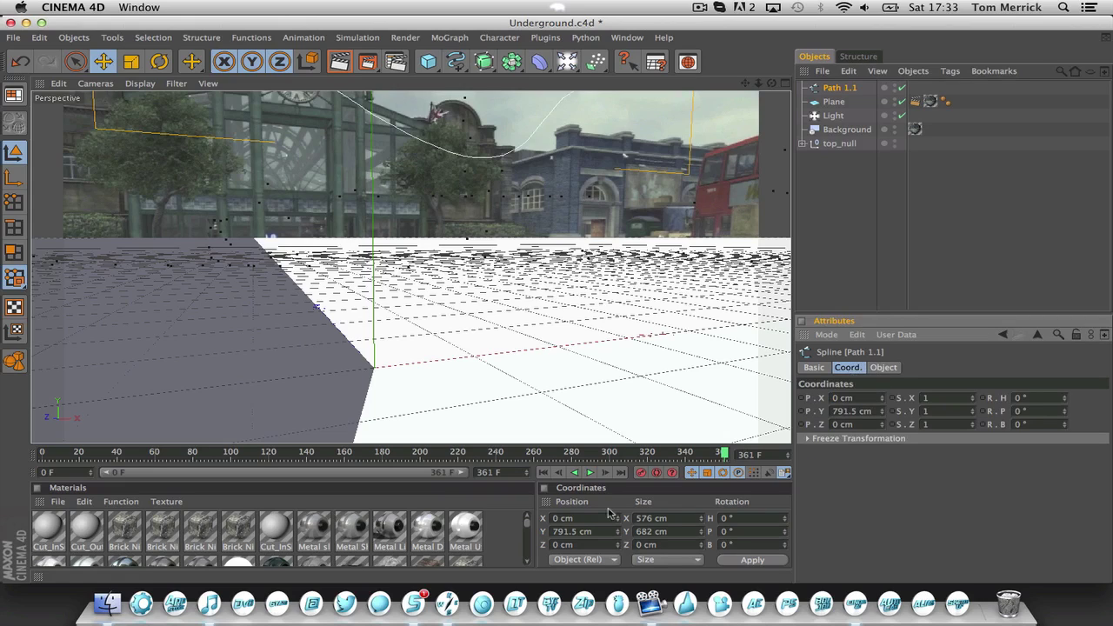
pyautogui.click(876, 413)
pyautogui.write('0')
pyautogui.press('Return')
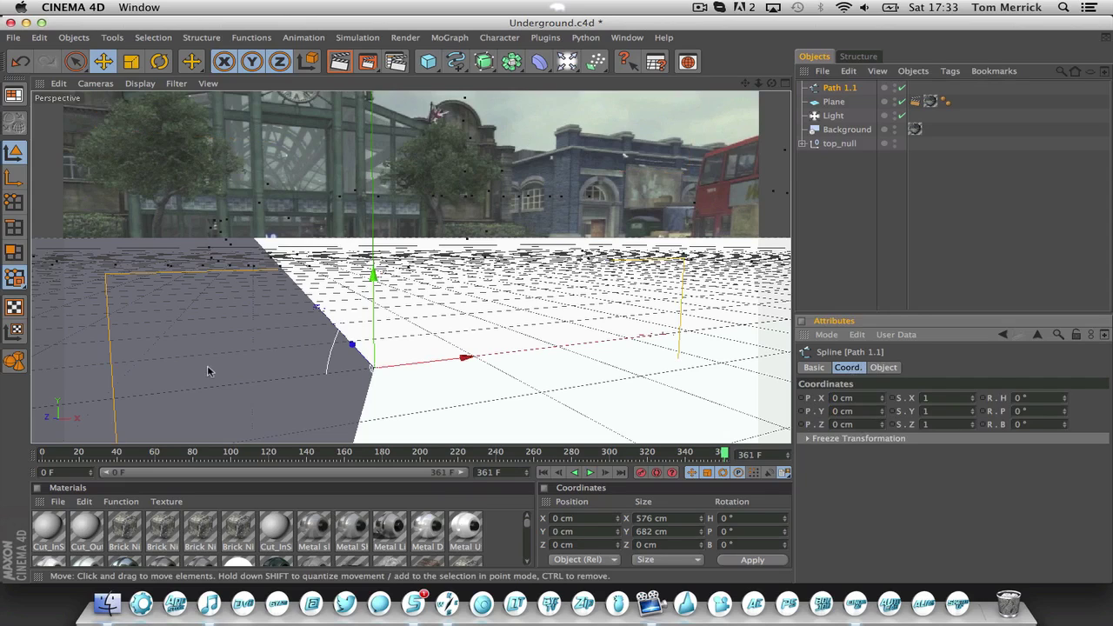
pyautogui.press('super+s')
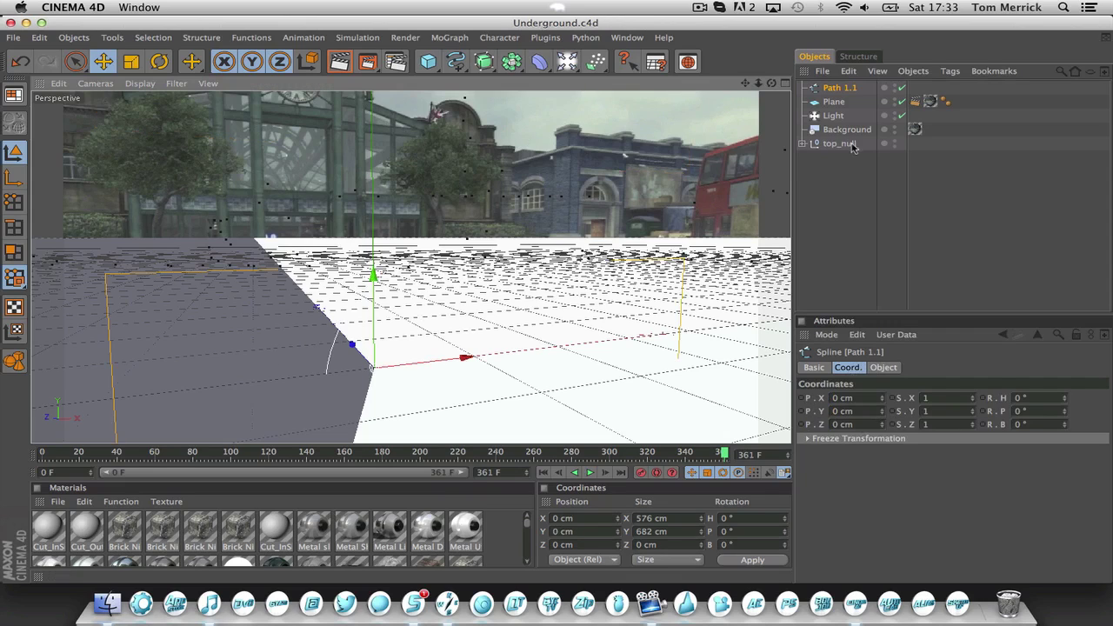
# Add an Extrude NURBS and put Path 1.1 inside it as its profile.
pyautogui.click(851, 191)
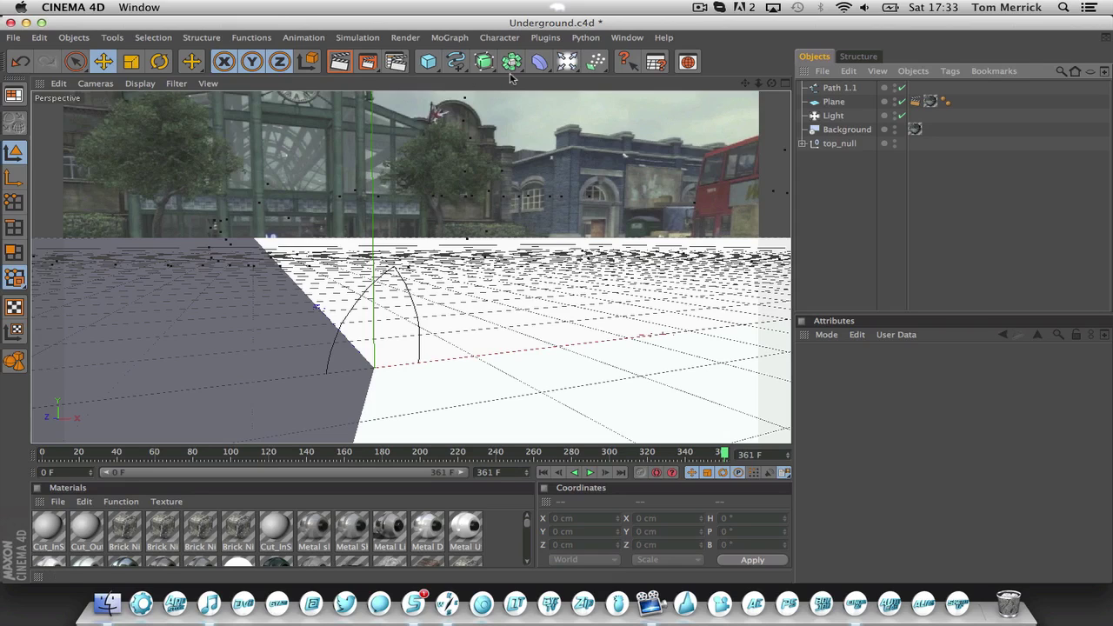
pyautogui.moveTo(511, 62); pyautogui.dragTo(648, 77)
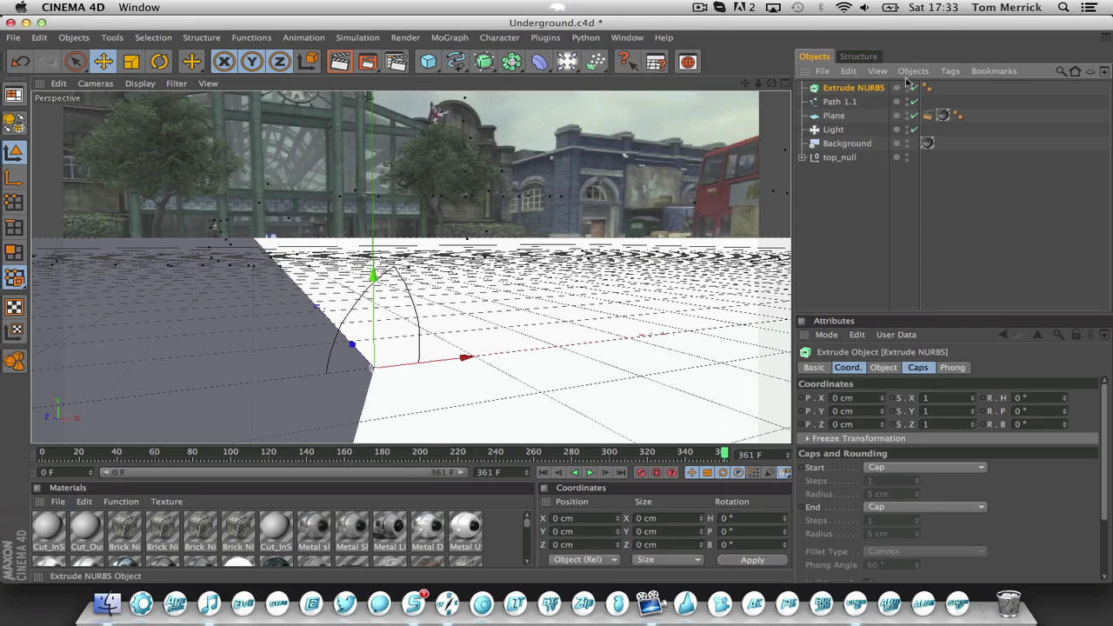
pyautogui.click(839, 103)
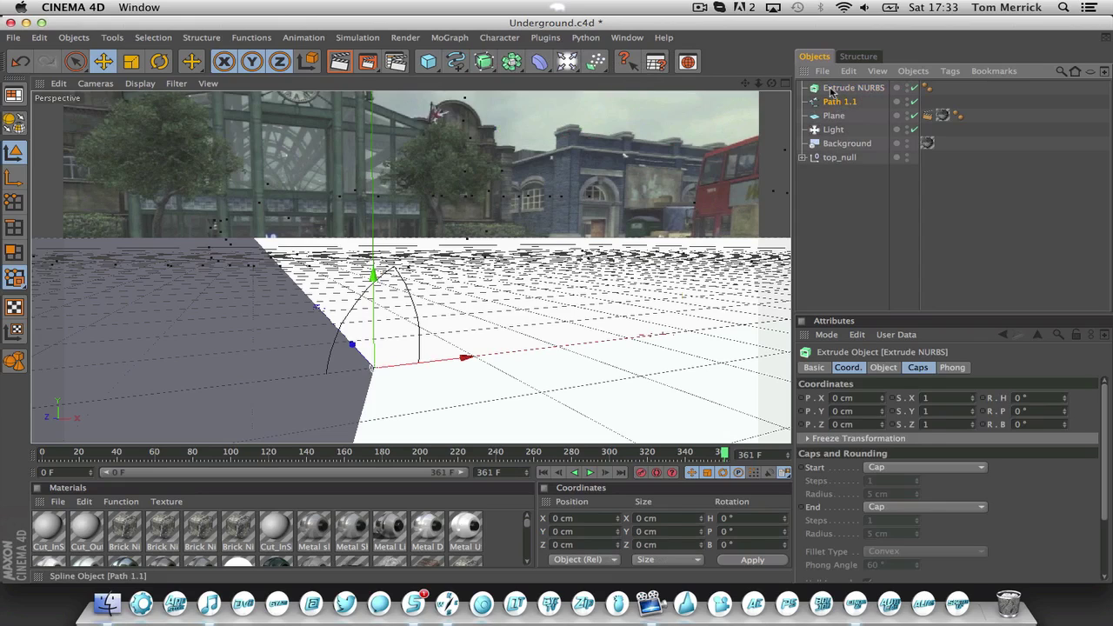
pyautogui.moveTo(834, 94); pyautogui.dragTo(833, 90)
pyautogui.click(804, 88)
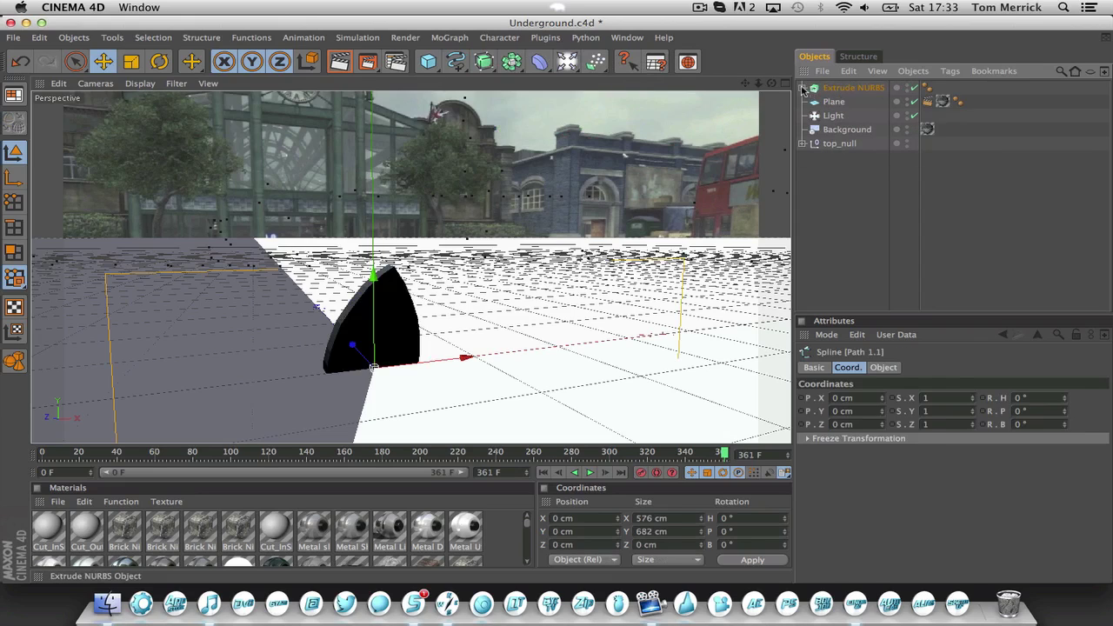
pyautogui.click(848, 88)
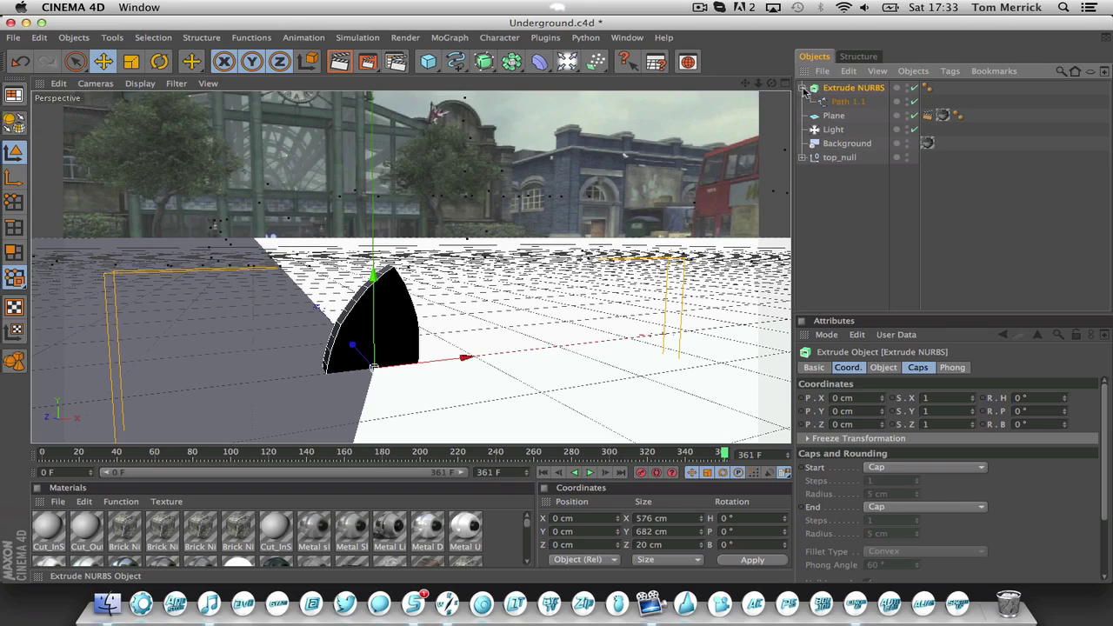
pyautogui.click(841, 102)
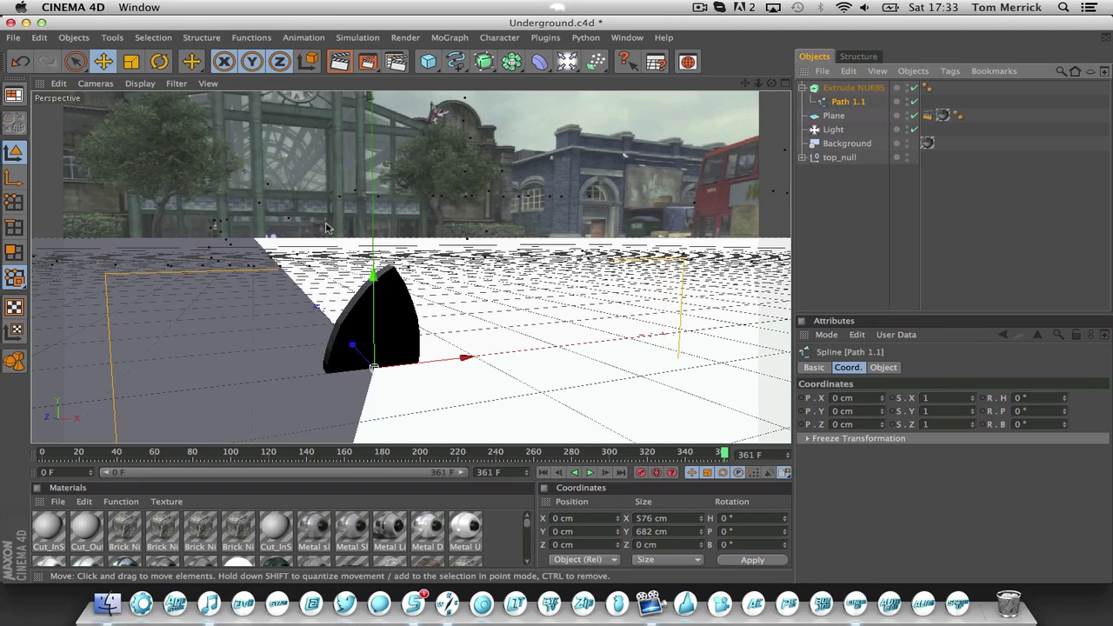
# Scale the extruded apple down vertically and horizontally, then lift it above the street.
pyautogui.click(131, 63)
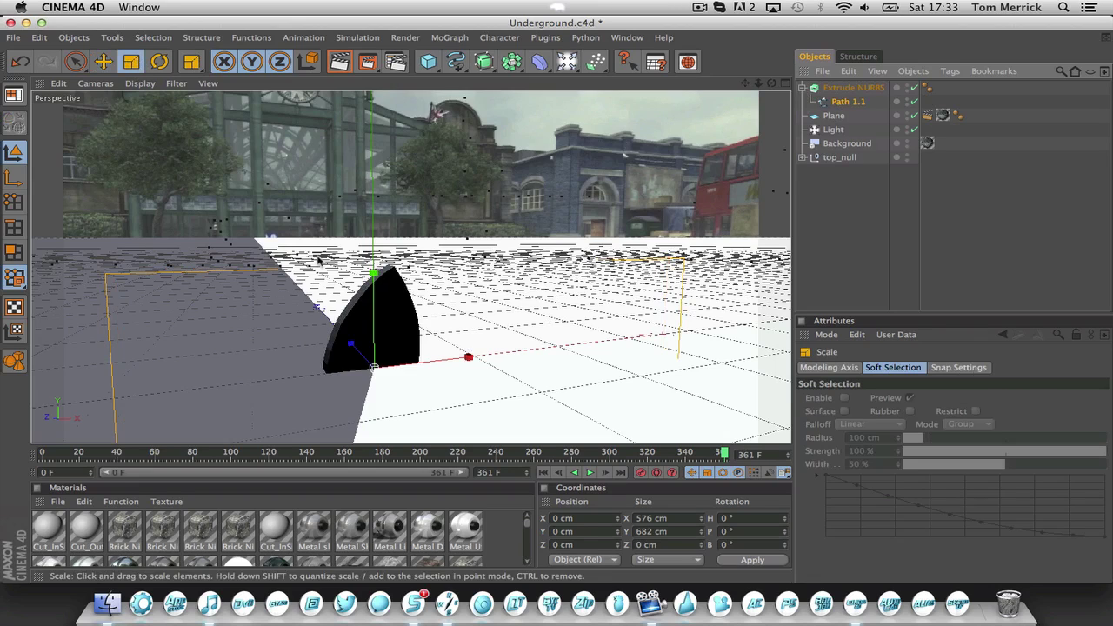
pyautogui.moveTo(374, 273); pyautogui.dragTo(375, 312)
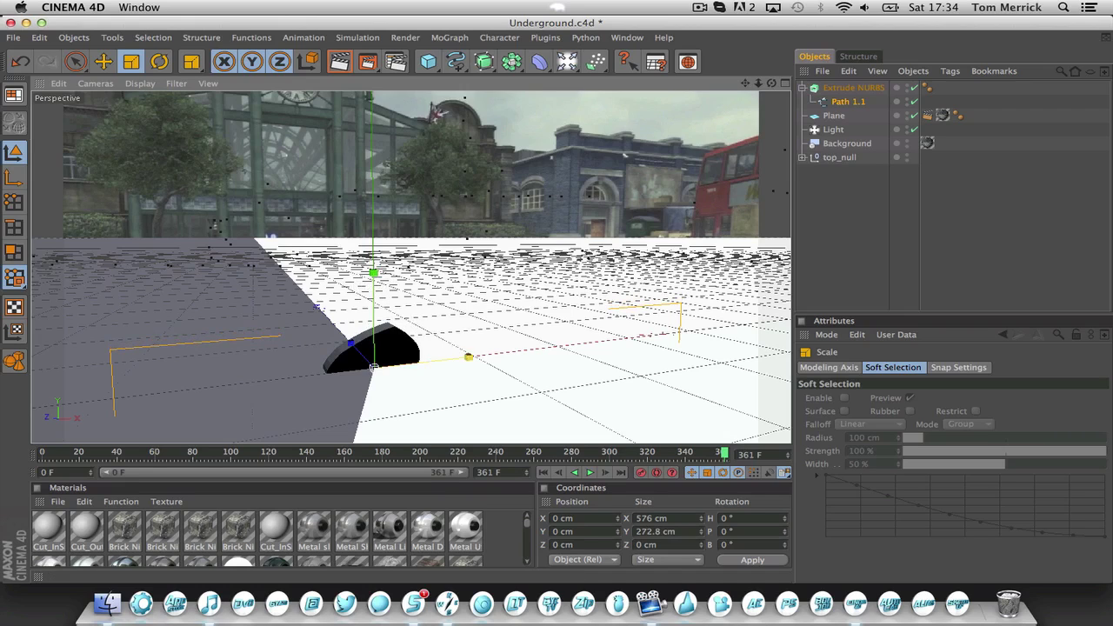
pyautogui.moveTo(470, 356); pyautogui.dragTo(468, 357)
pyautogui.press('e')
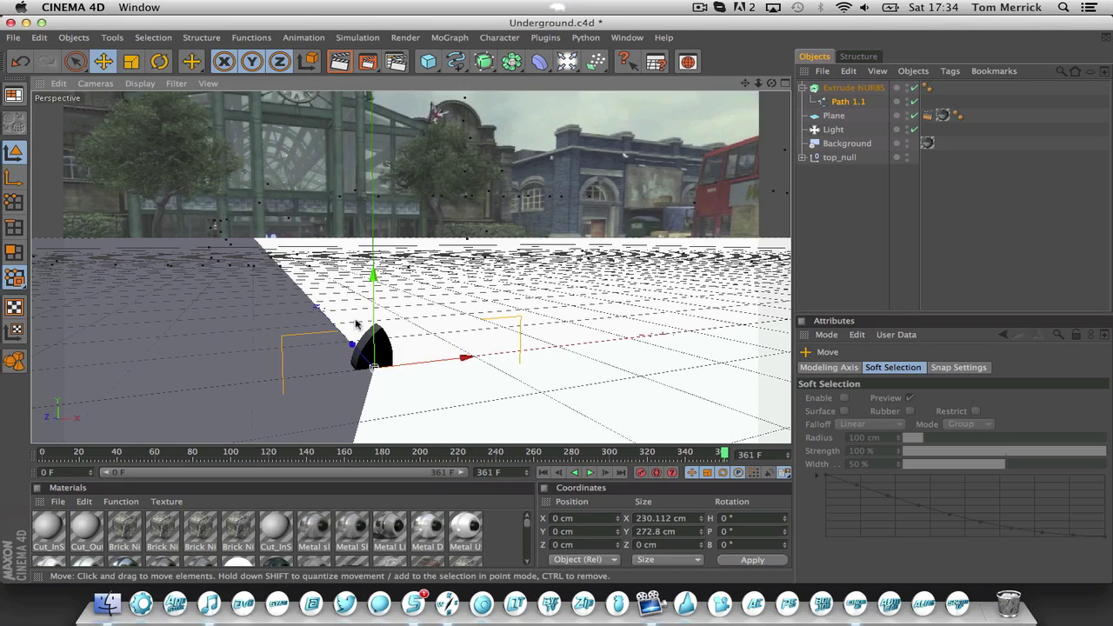
pyautogui.moveTo(371, 324); pyautogui.dragTo(372, 128)
# Narrow the apple to 115.056 cm, lower it to Y 162.676 cm, and render a preview.
pyautogui.press('t')
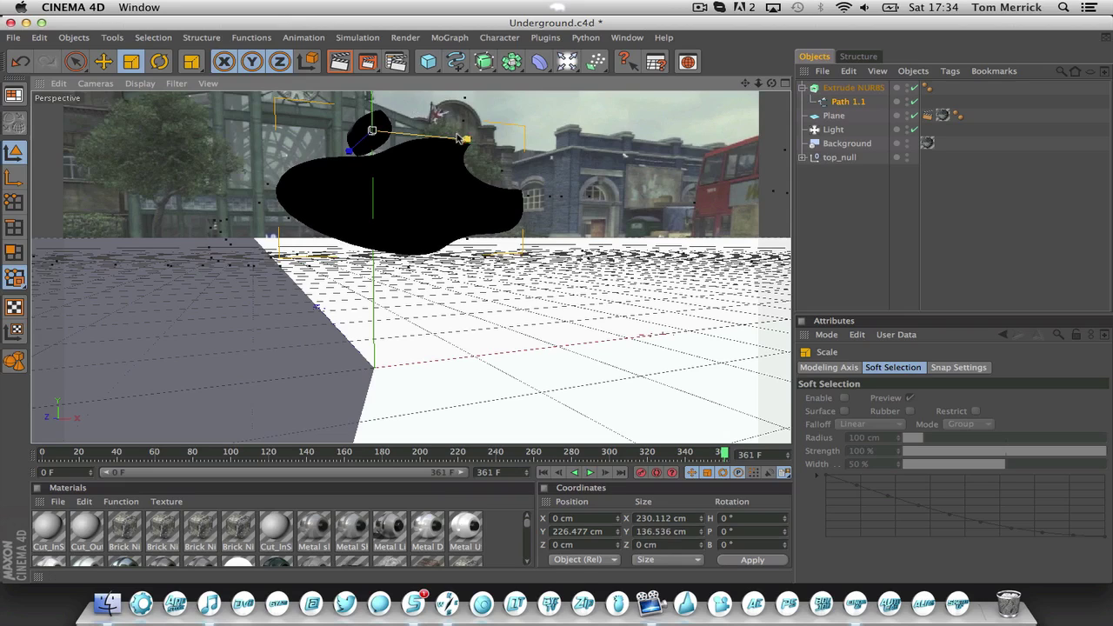
pyautogui.moveTo(459, 137); pyautogui.dragTo(463, 138)
pyautogui.click(103, 61)
pyautogui.moveTo(372, 121); pyautogui.dragTo(372, 193)
pyautogui.click(340, 62)
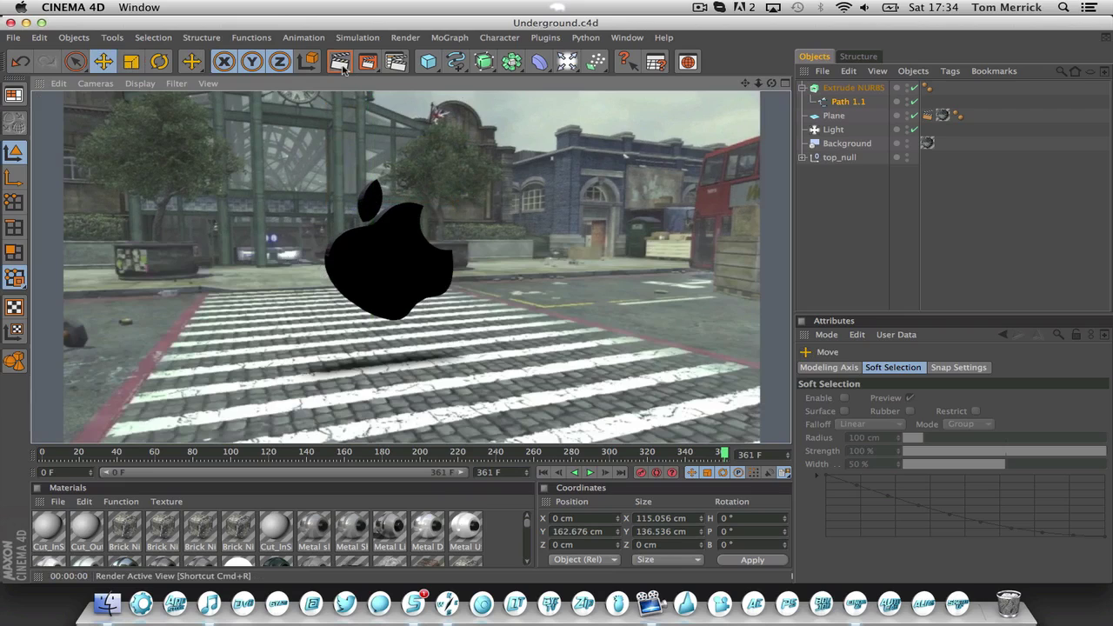
# Make the Extrude NURBS editable and connect its children into one polygon object.
pyautogui.click(853, 88)
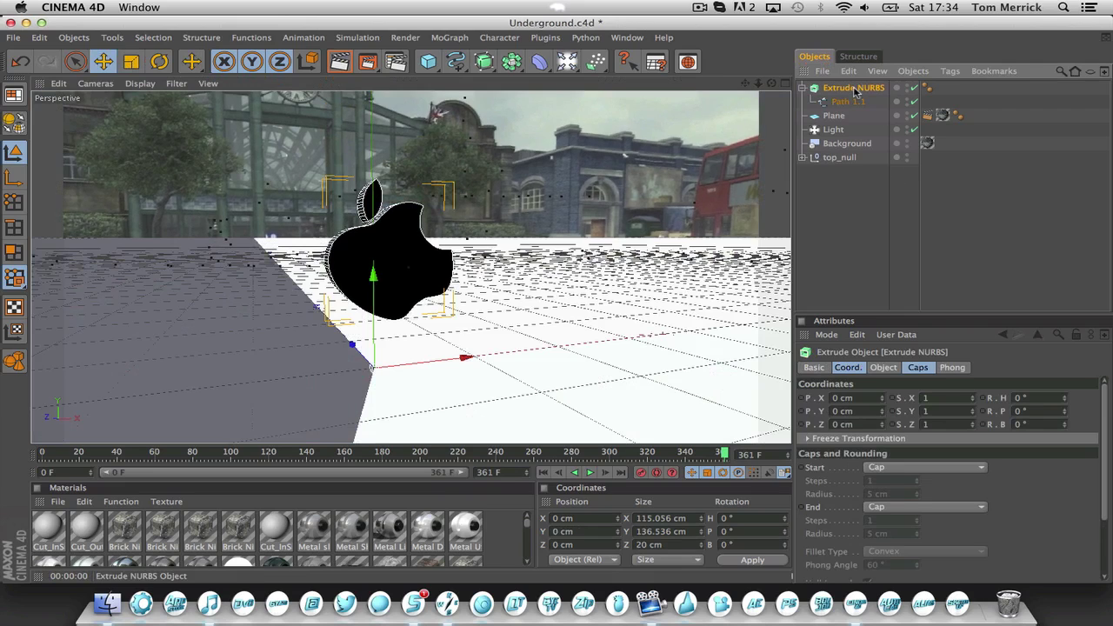
pyautogui.click(804, 90)
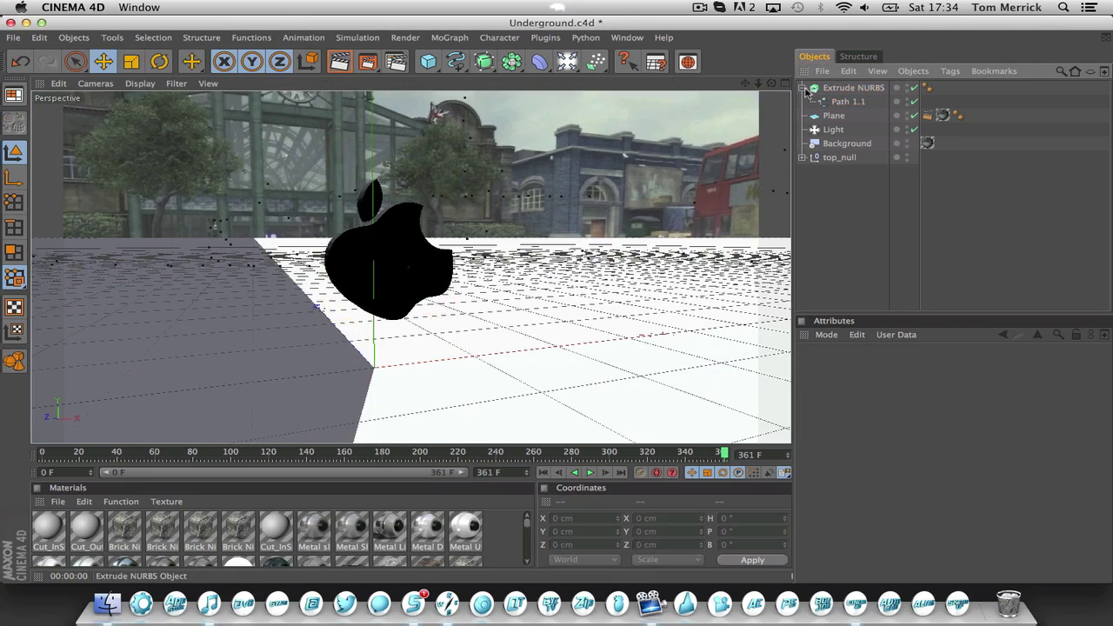
pyautogui.click(803, 89)
pyautogui.click(848, 91)
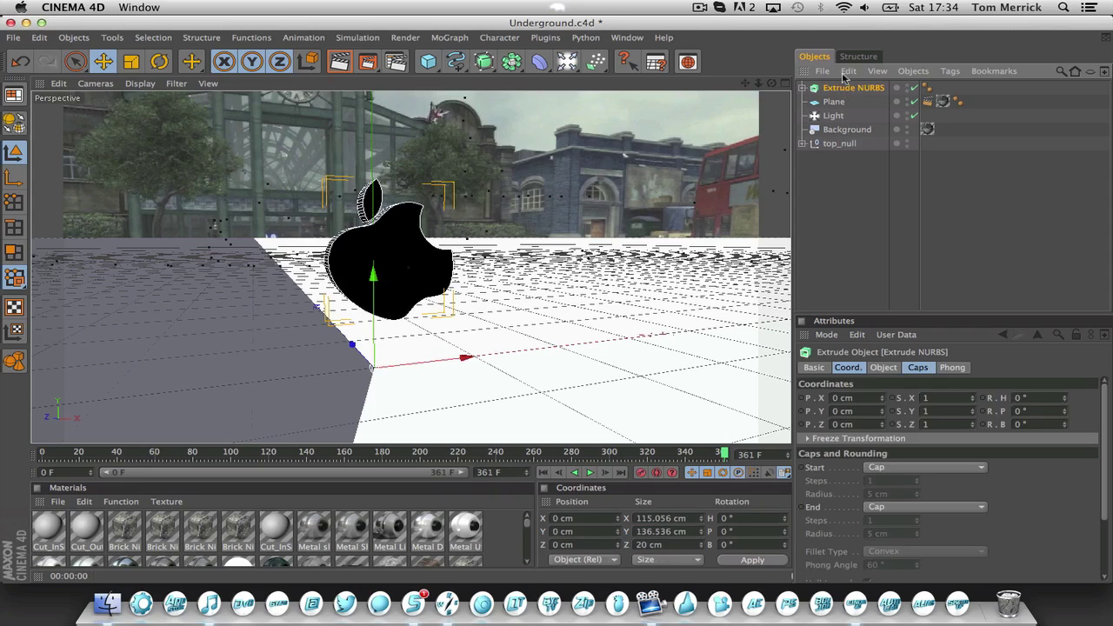
pyautogui.press('c')
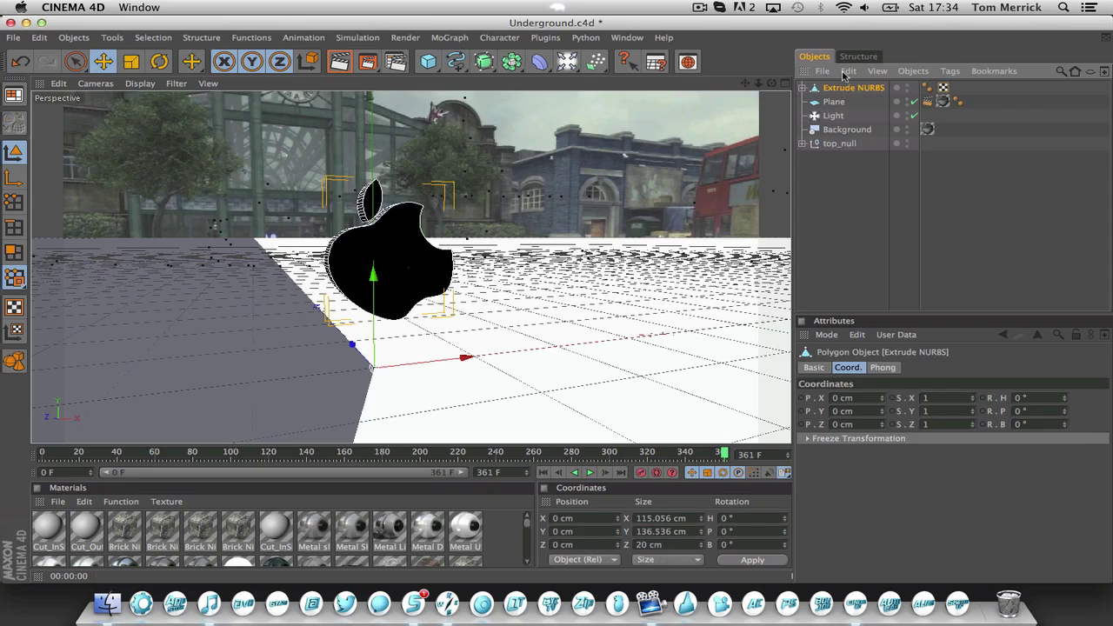
pyautogui.click(848, 70)
pyautogui.click(883, 224)
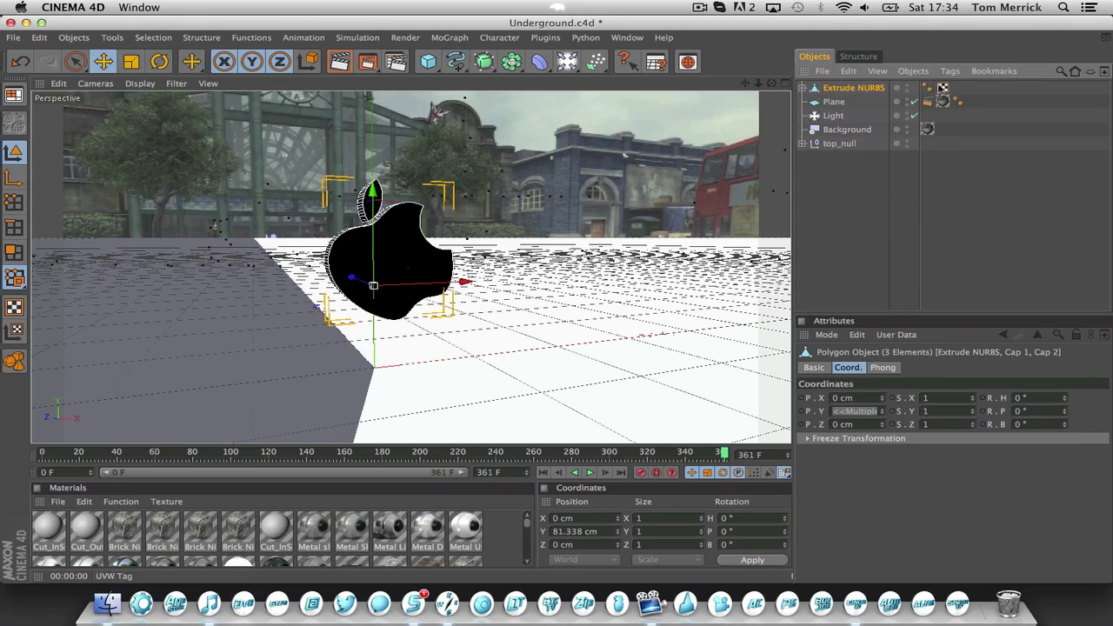
pyautogui.click(913, 70)
pyautogui.click(925, 197)
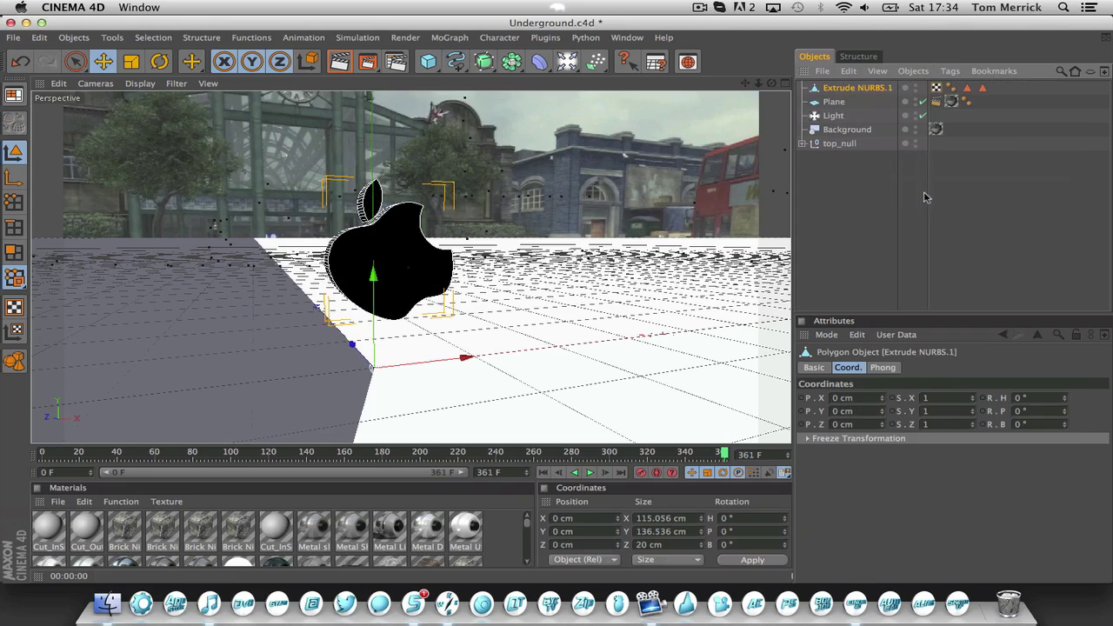
# Delete the object's four tags and save the scene.
pyautogui.click(936, 88)
pyautogui.keyDown('shift'); pyautogui.click(982, 88); pyautogui.keyUp('shift')
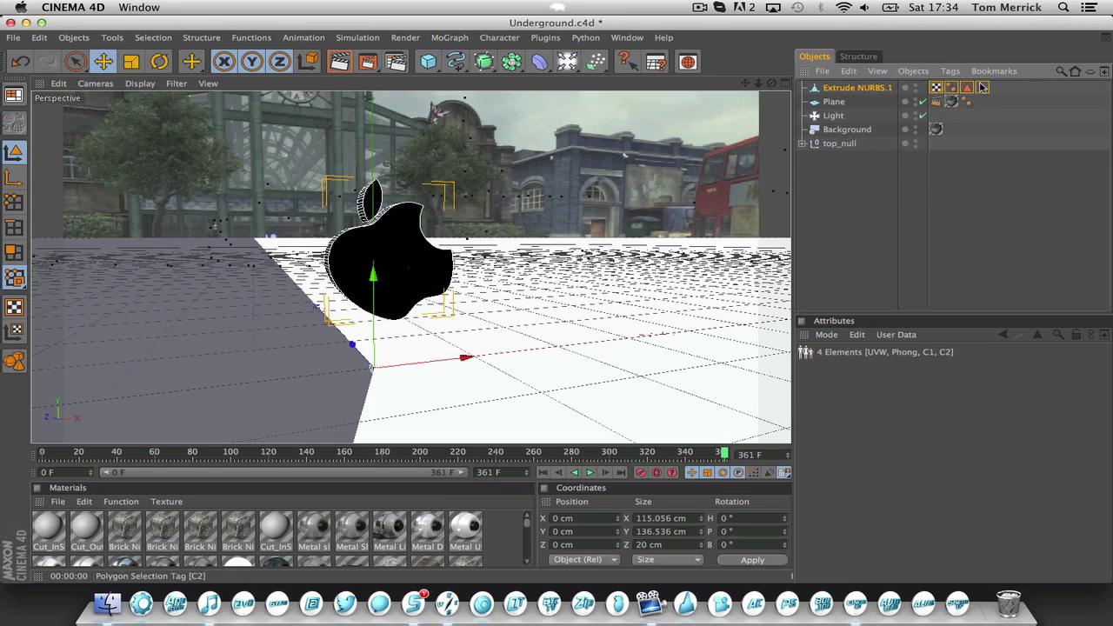
pyautogui.press('Delete')
pyautogui.press('super+s')
# Apply the Metal Steel material to the apple and render a preview.
pyautogui.scroll(-3, 345, 540)
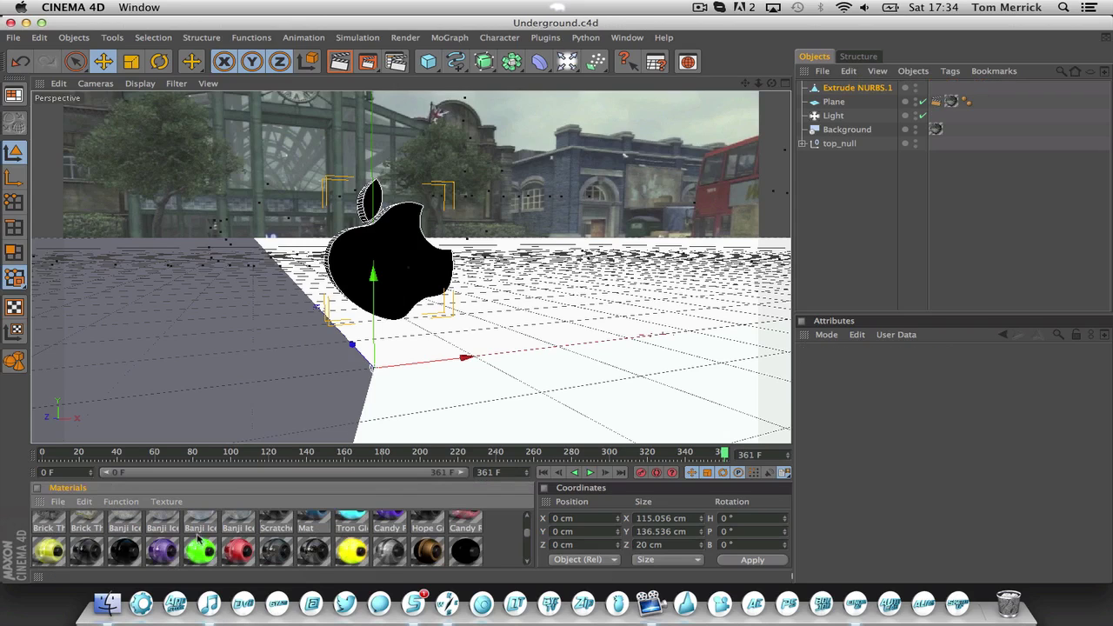
pyautogui.scroll(1, 533, 521)
pyautogui.scroll(2, 532, 520)
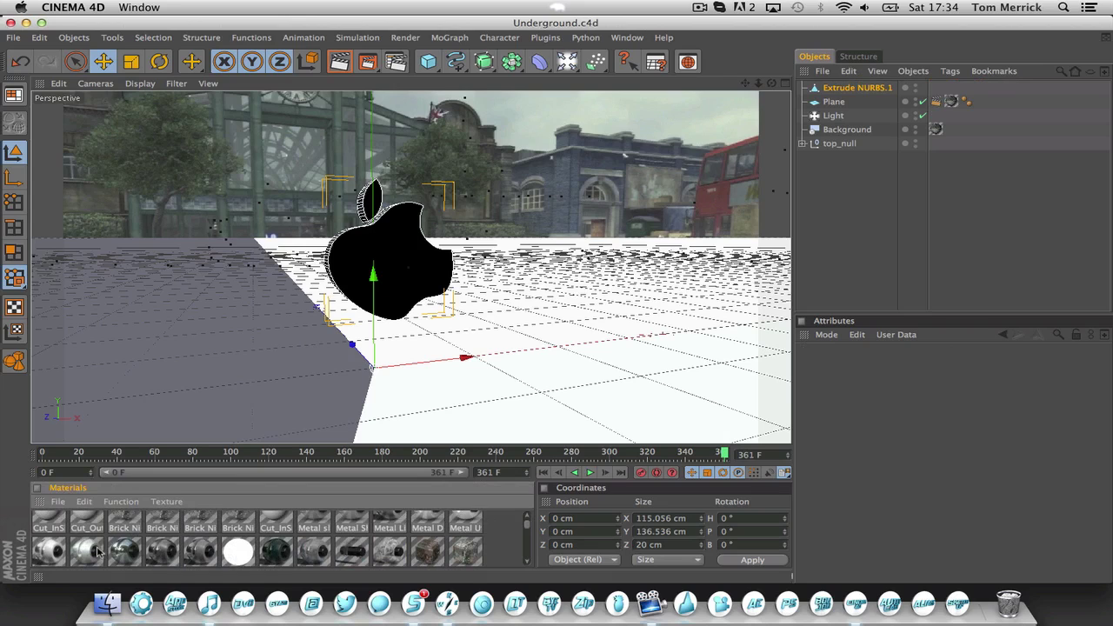
pyautogui.moveTo(87, 551); pyautogui.dragTo(370, 277)
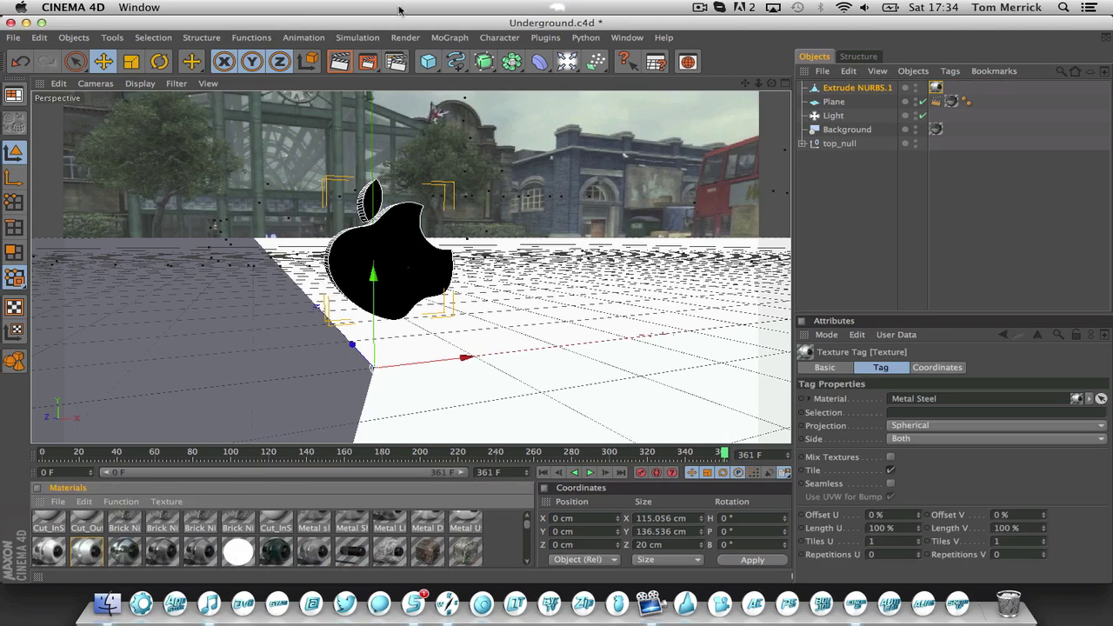
pyautogui.click(340, 60)
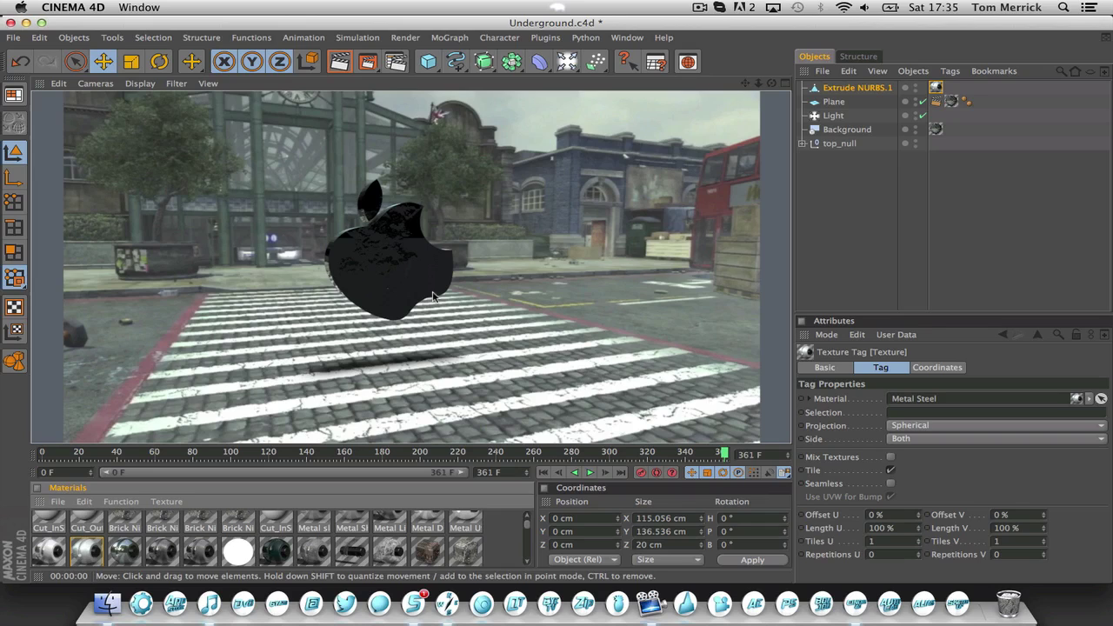
pyautogui.click(832, 207)
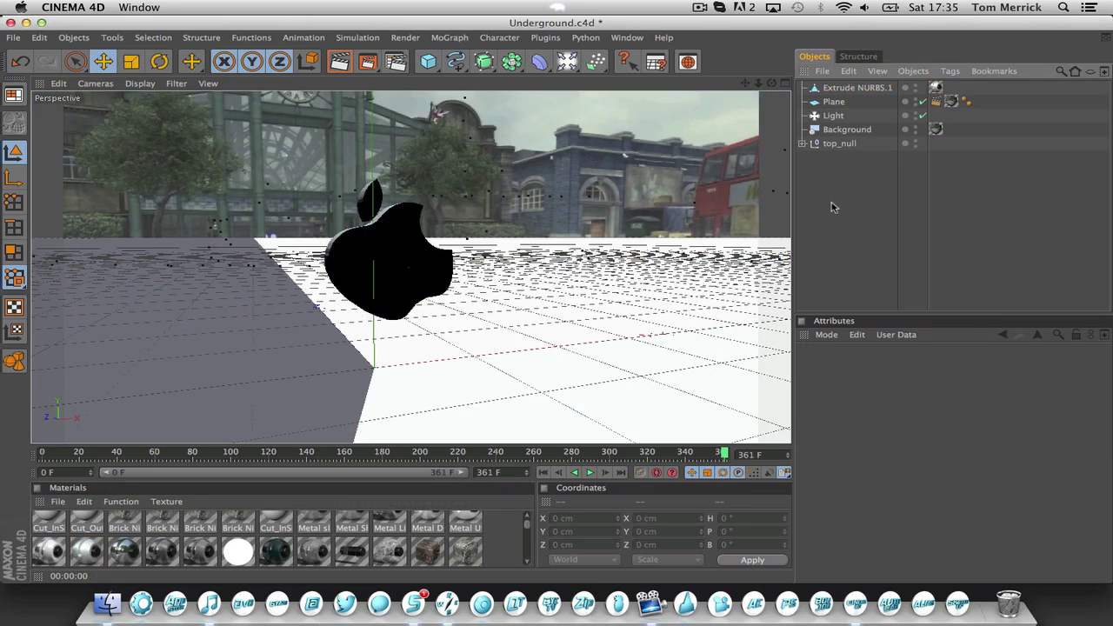